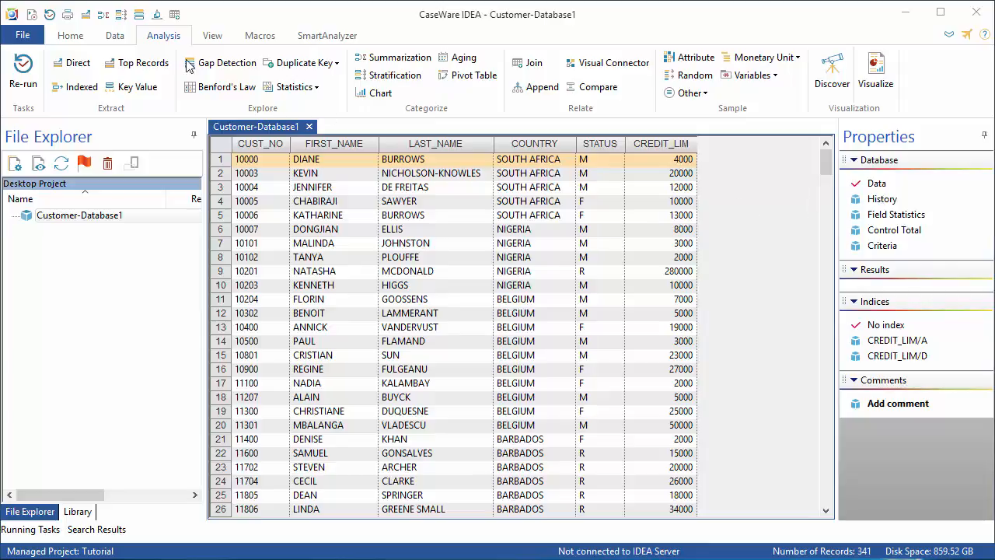
# Set up a random record sample of 10 records from Customer-Database1 with all fields included.
pyautogui.click(687, 75)
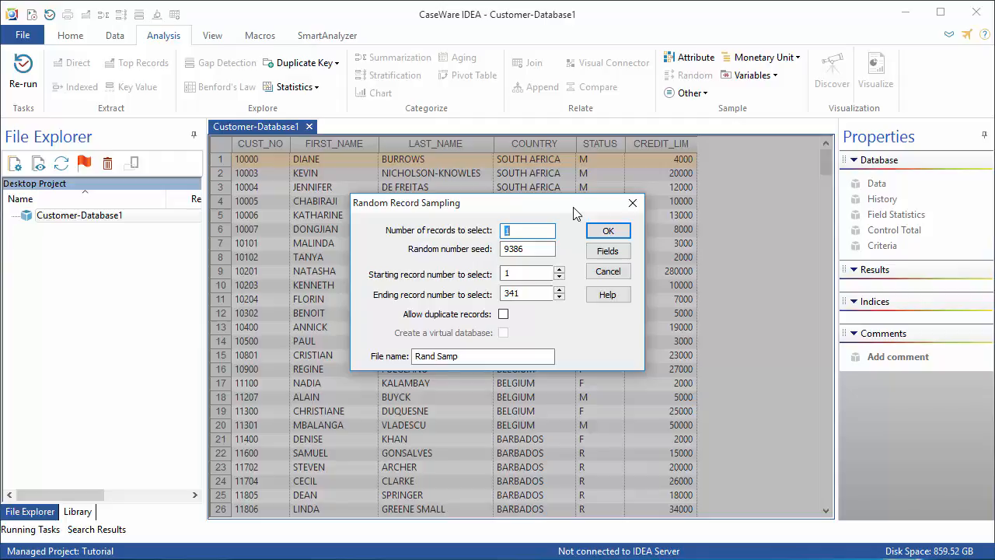
pyautogui.click(550, 227)
pyautogui.write('0')
pyautogui.click(606, 252)
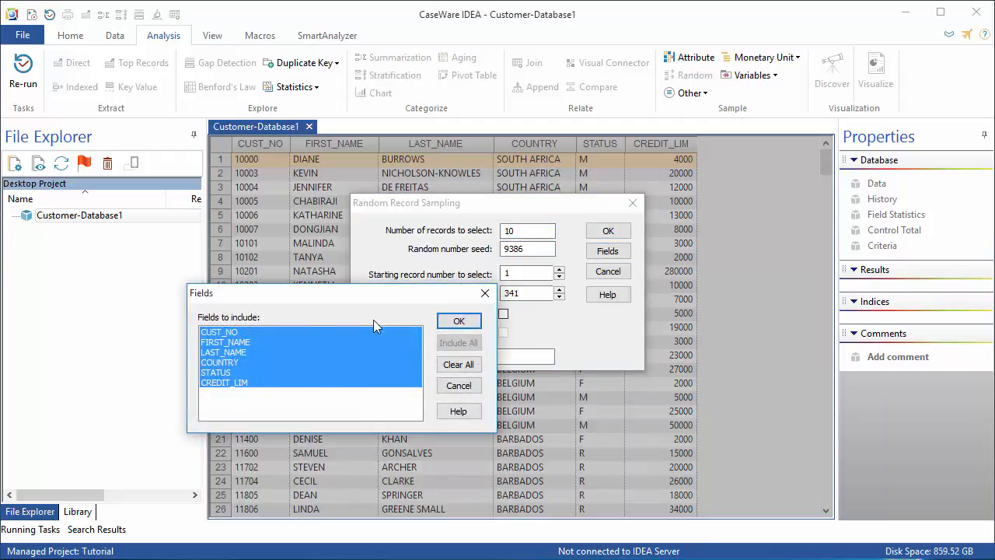
pyautogui.click(238, 384)
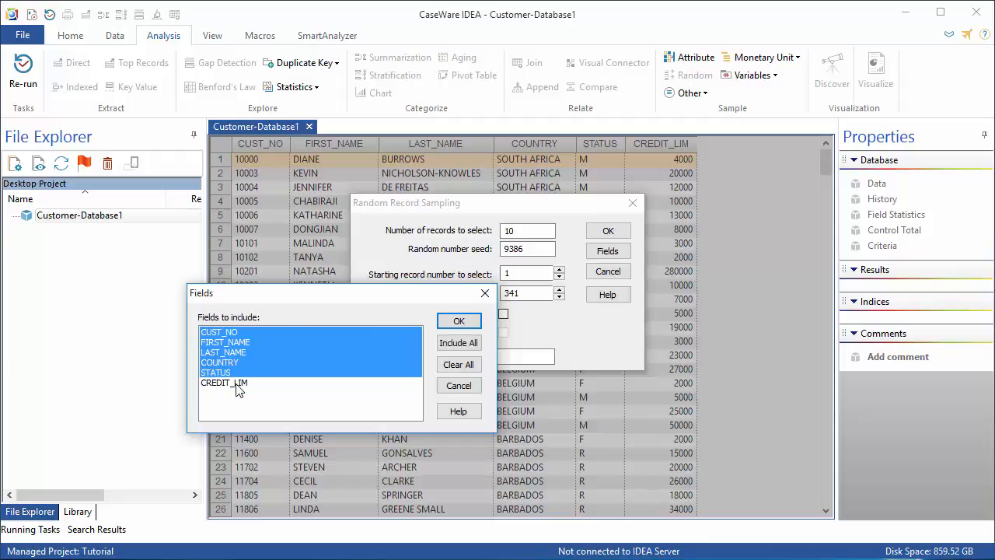
pyautogui.click(238, 384)
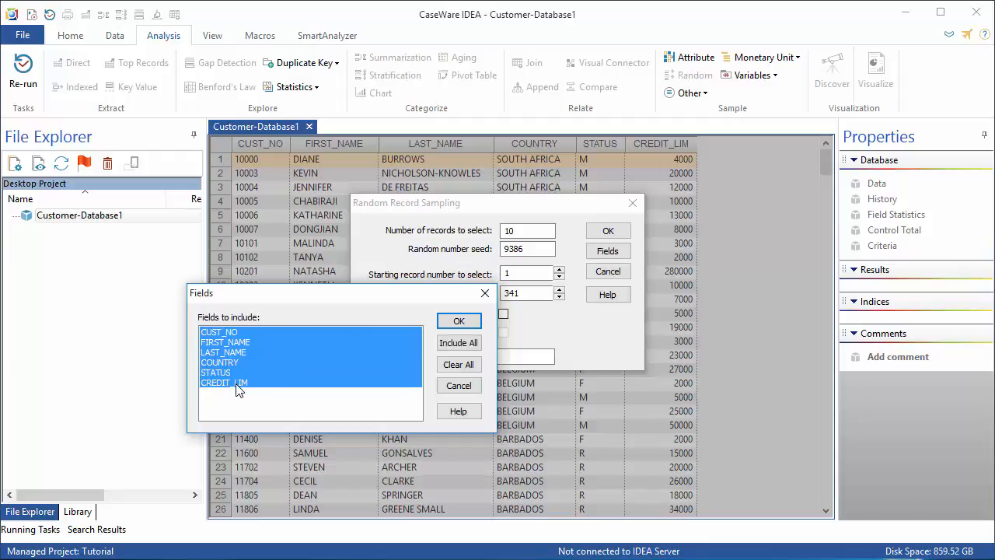
pyautogui.click(459, 322)
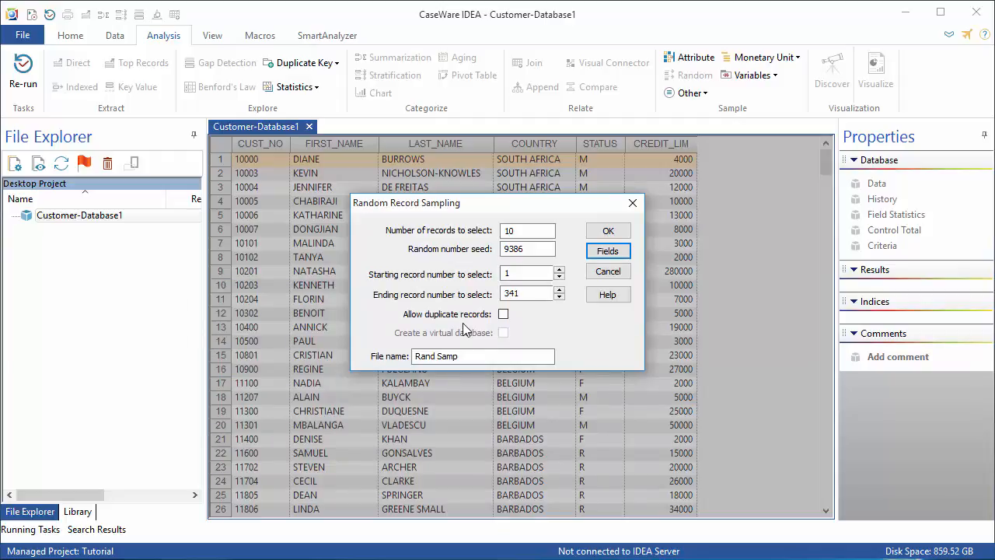
# Generate the random sample under the file name Sample of Customers and close the resulting database.
pyautogui.moveTo(466, 356); pyautogui.dragTo(377, 359)
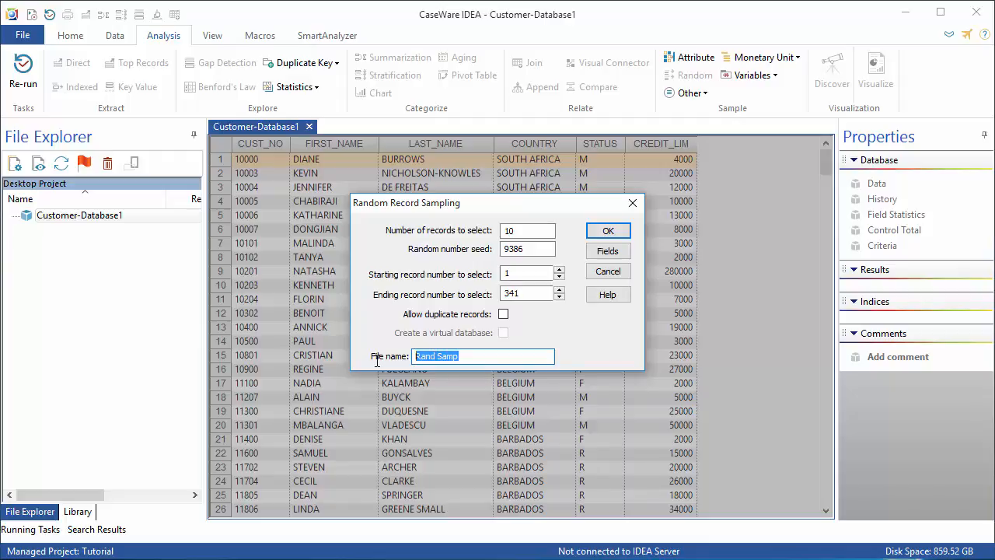
pyautogui.write('Sample fo')
pyautogui.press('BackSpace')
pyautogui.press('BackSpace')
pyautogui.press('BackSpace')
pyautogui.write('of Customers')
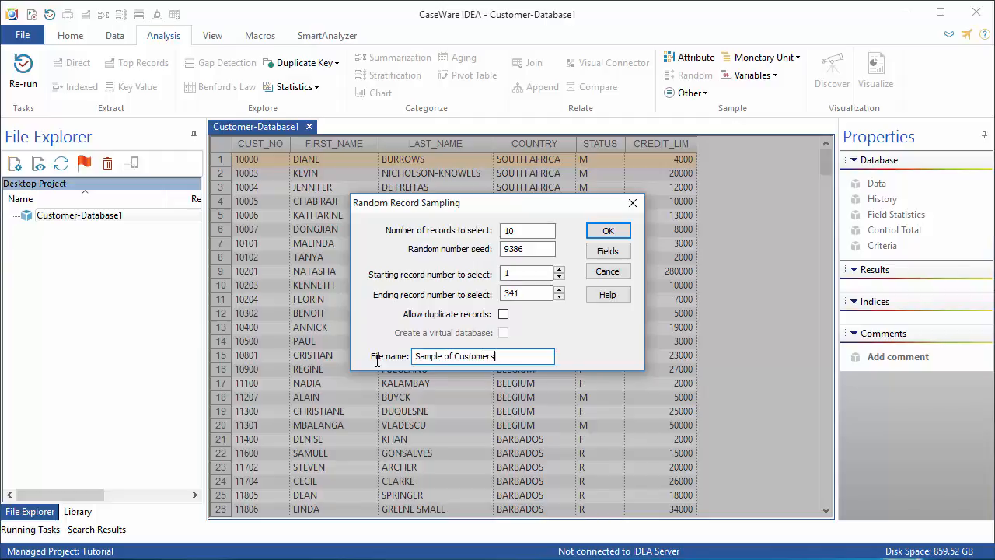
pyautogui.click(605, 232)
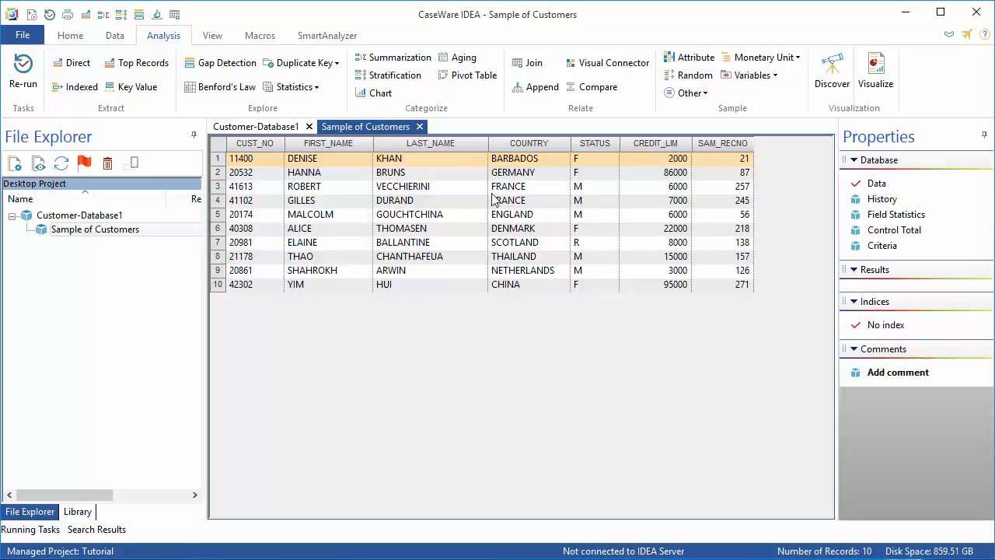
pyautogui.moveTo(738, 138)
pyautogui.click(419, 126)
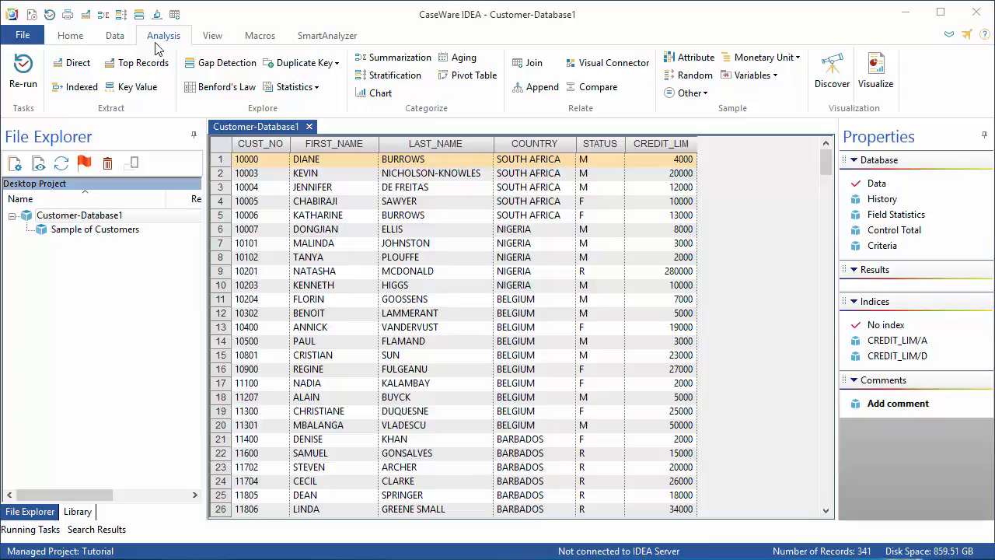
# Start a direct extraction of all records in Customer-Database1 with the file name Large Credit Limits.
pyautogui.click(79, 66)
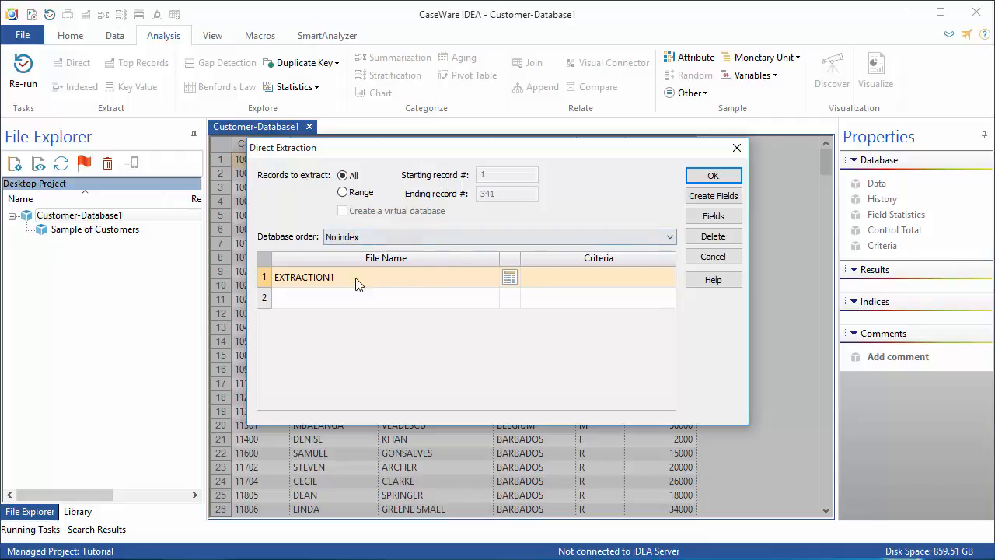
pyautogui.click(327, 280)
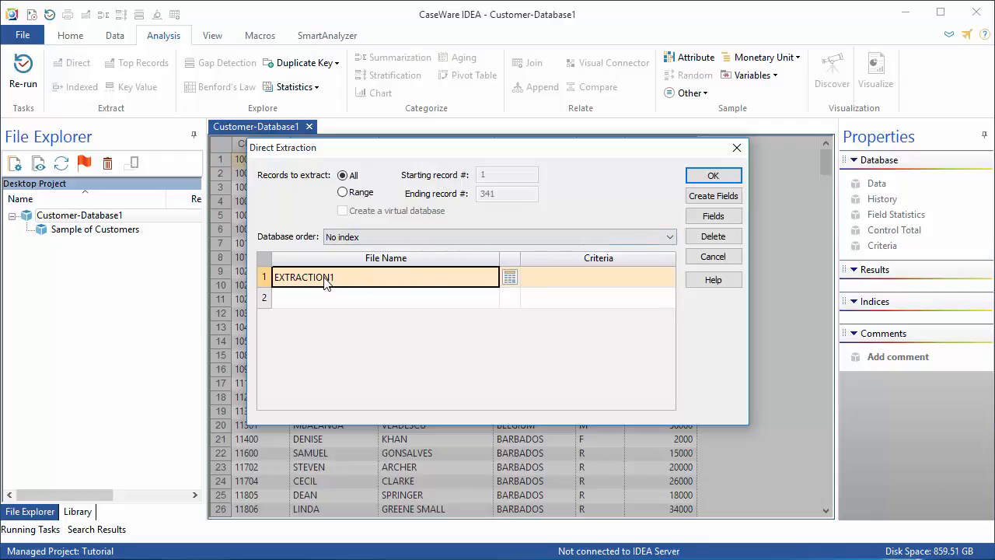
pyautogui.write('L')
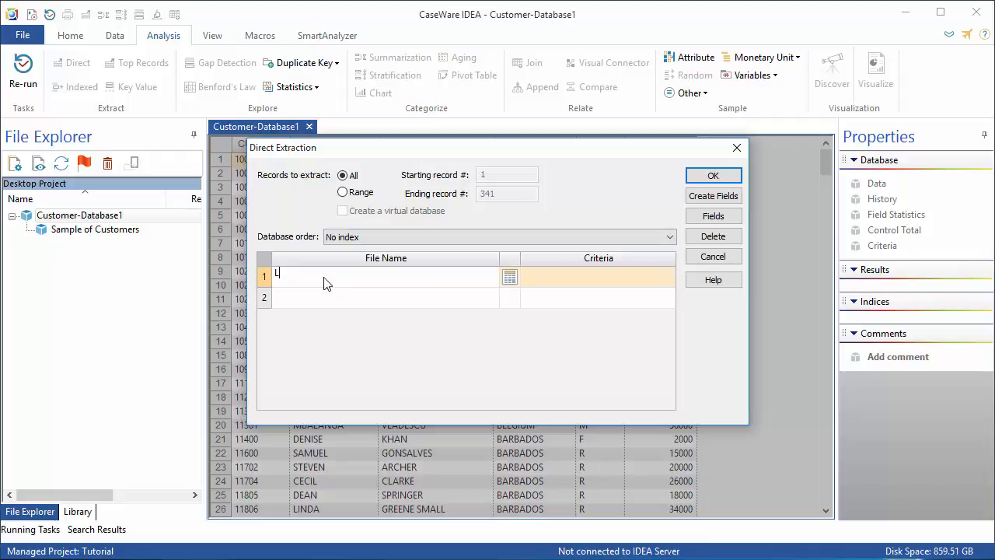
pyautogui.write('arge Credit Limits')
pyautogui.press('Tab')
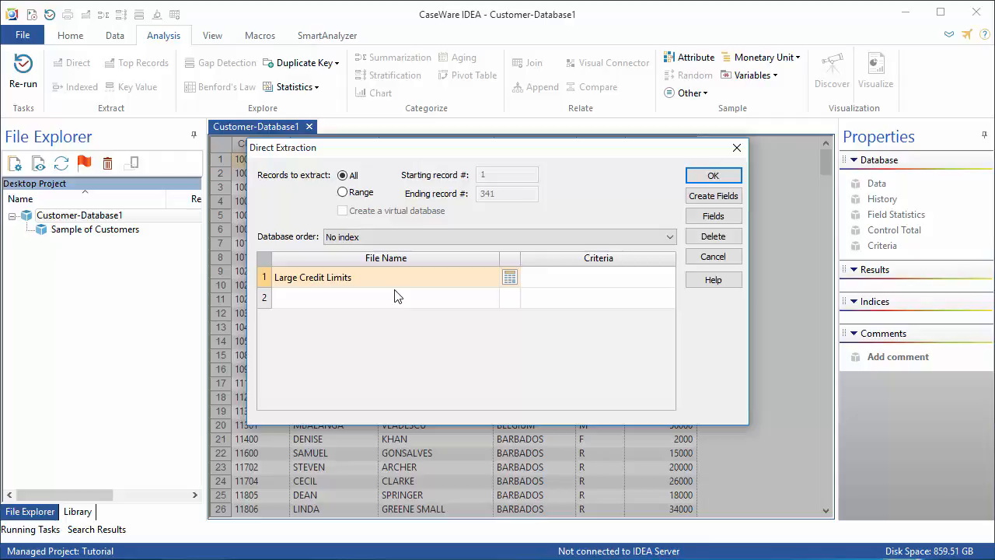
# Enter the equation CREDIT_LIM >= 30000 as the criterion for the Large Credit Limits extraction.
pyautogui.click(511, 279)
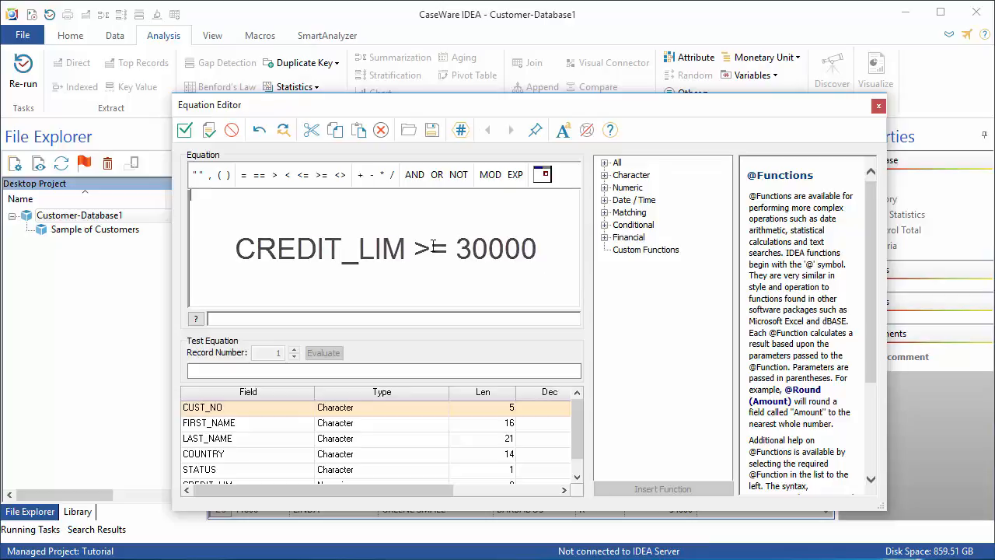
pyautogui.write('cr')
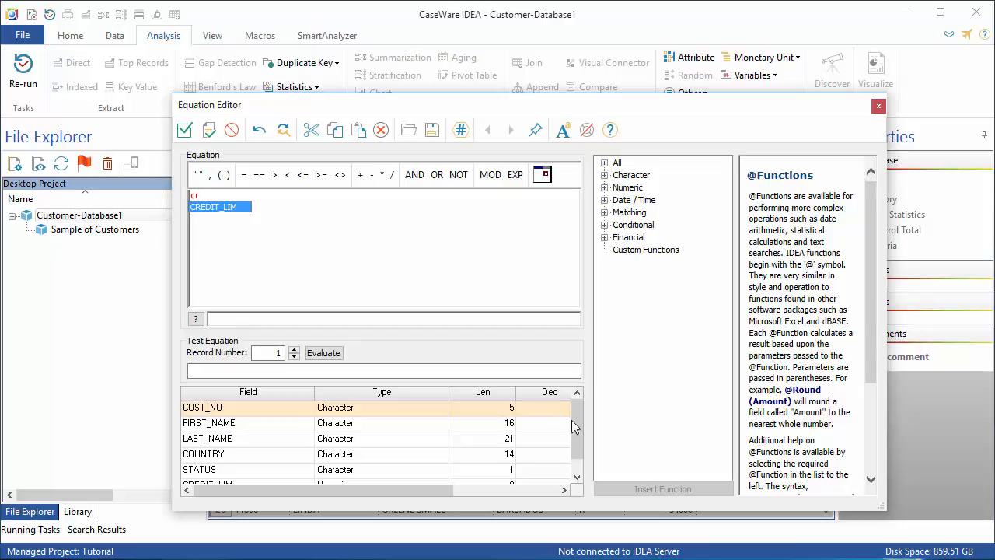
pyautogui.moveTo(576, 423); pyautogui.dragTo(577, 470)
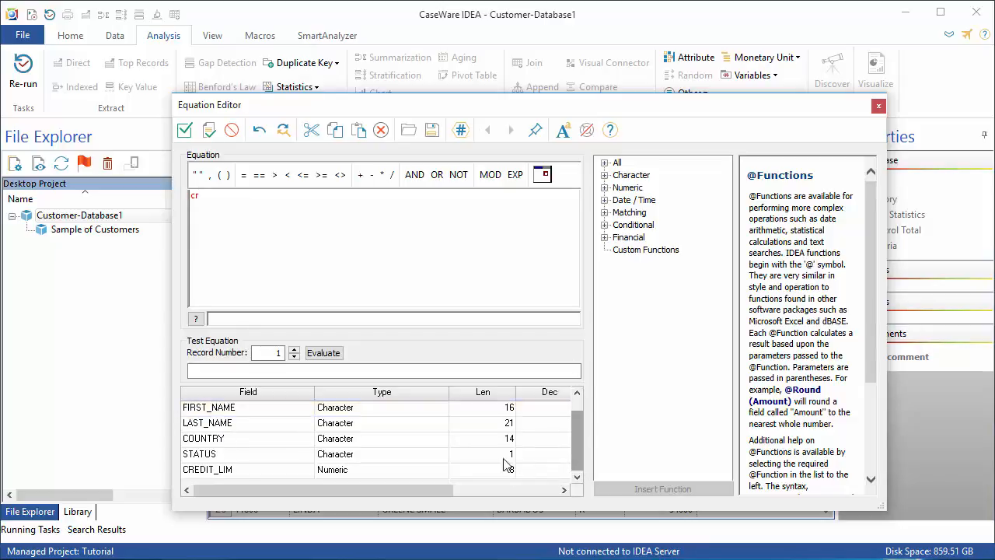
pyautogui.click(217, 475)
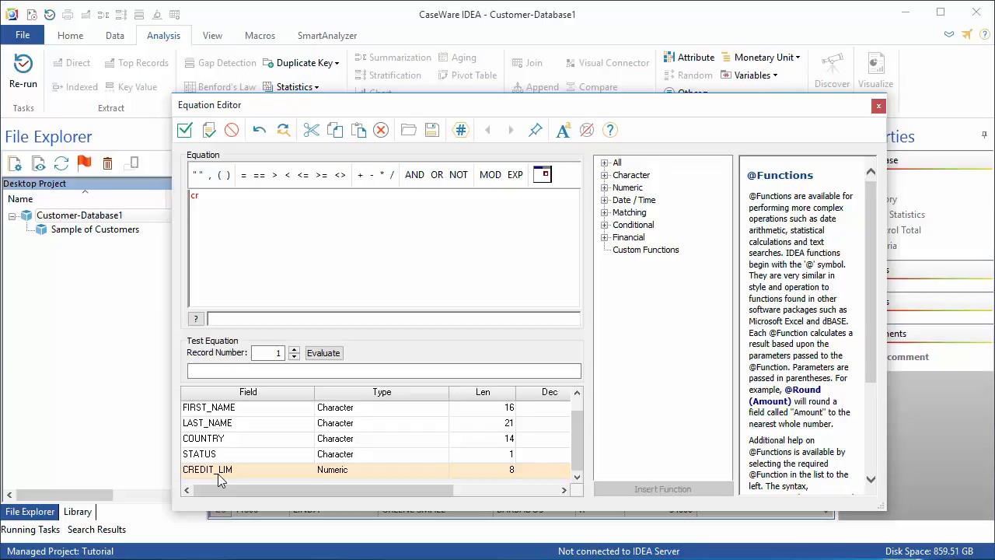
pyautogui.click(239, 194)
pyautogui.write('e')
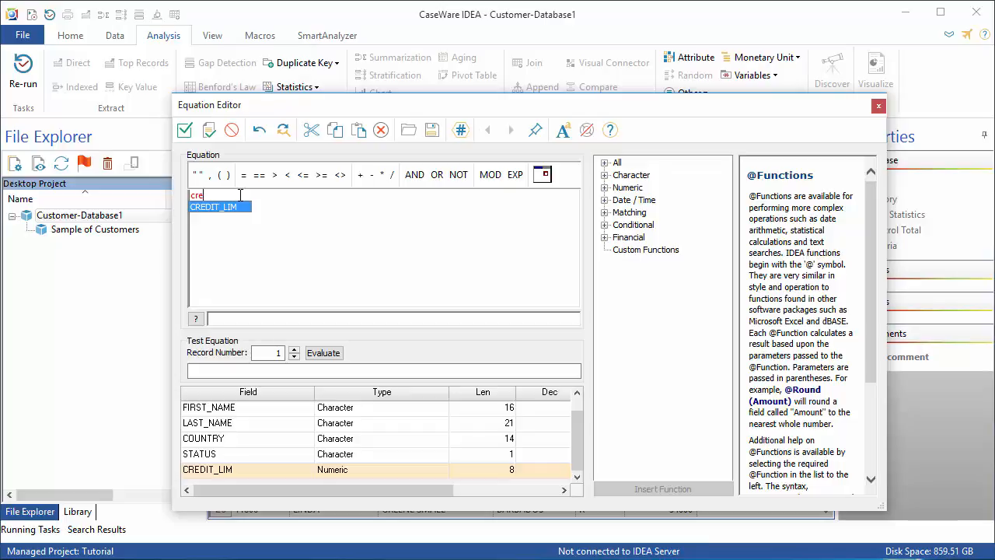
pyautogui.press('Return')
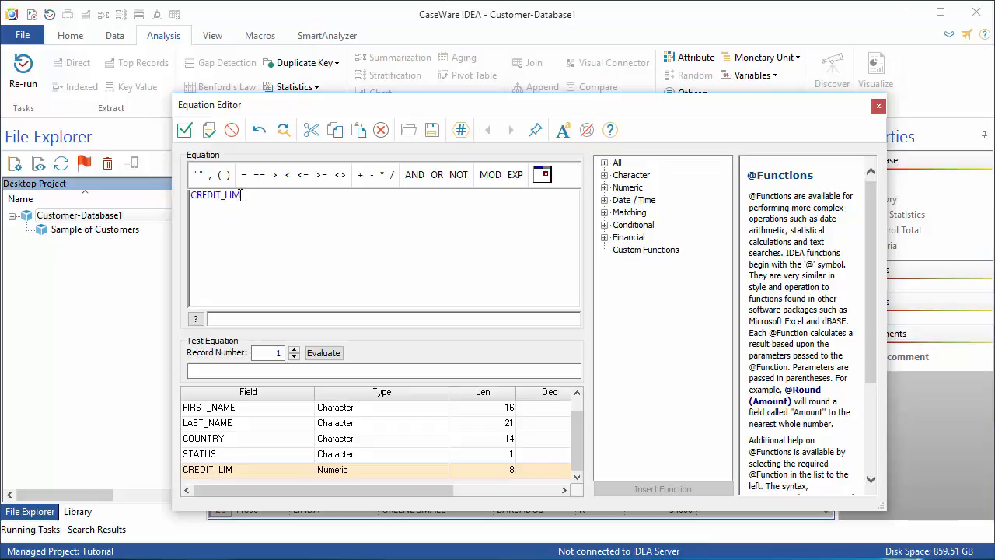
pyautogui.click(322, 176)
pyautogui.write('30000')
# Validate the credit limit equation and accept it as the extraction criterion.
pyautogui.click(210, 133)
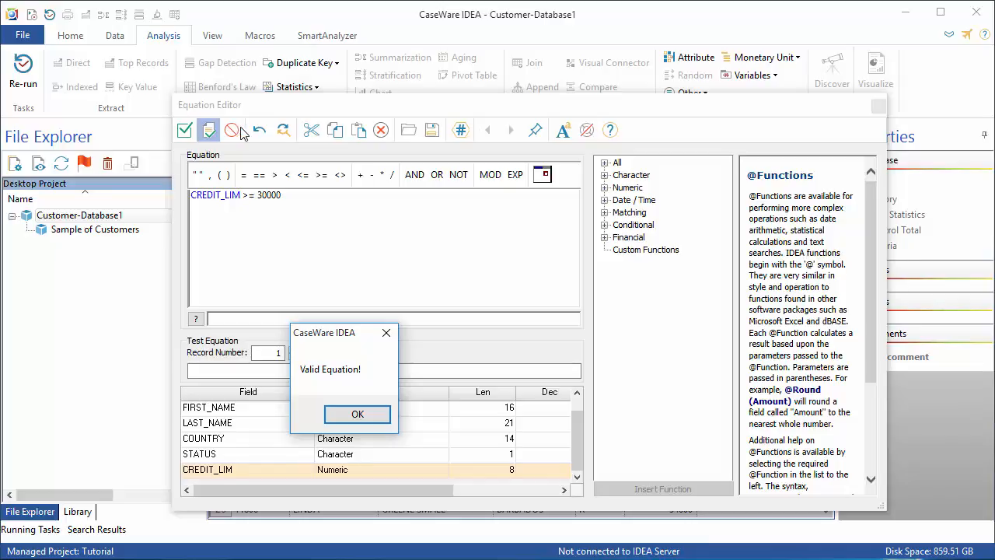
pyautogui.click(344, 405)
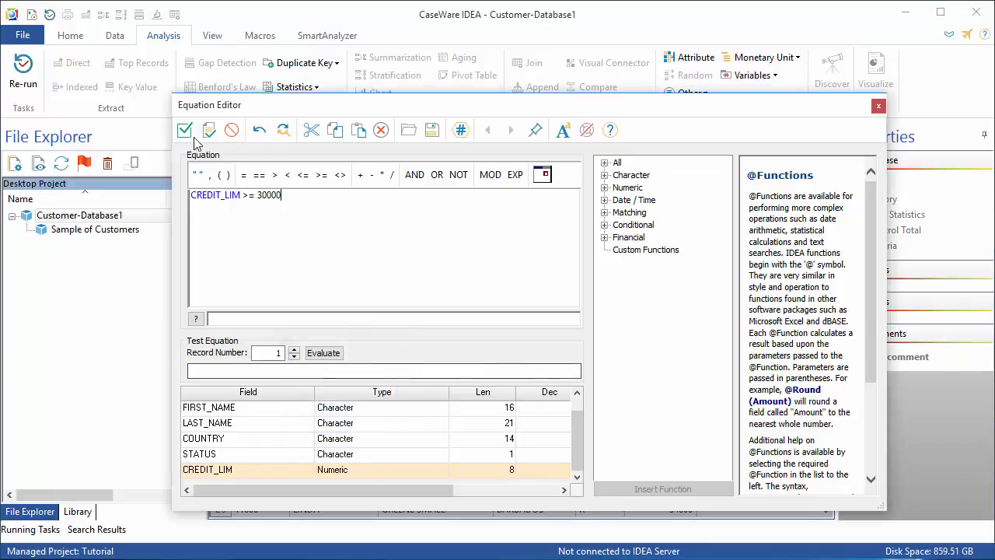
pyautogui.click(185, 130)
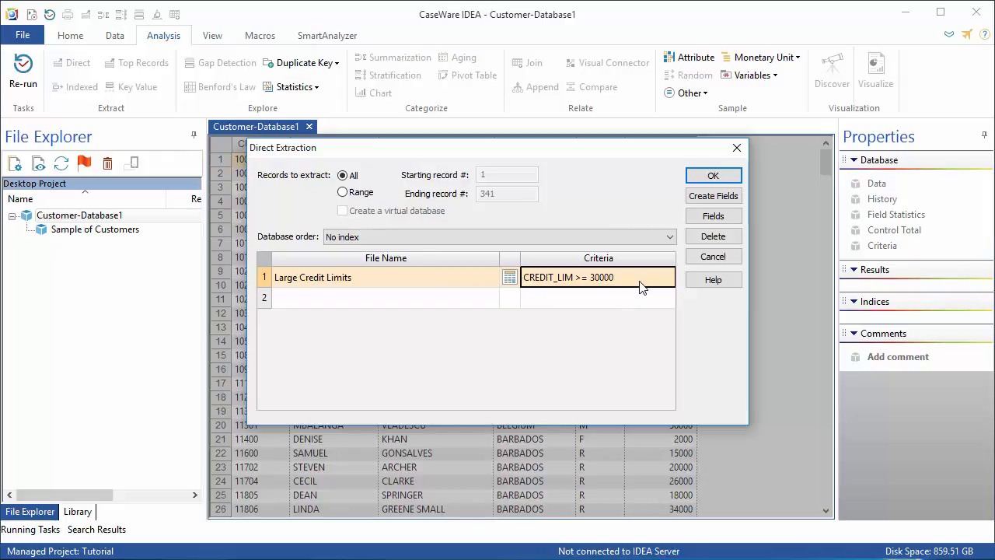
# Run the direct extraction with only the Large Credit Limits row and close all open databases.
pyautogui.click(350, 304)
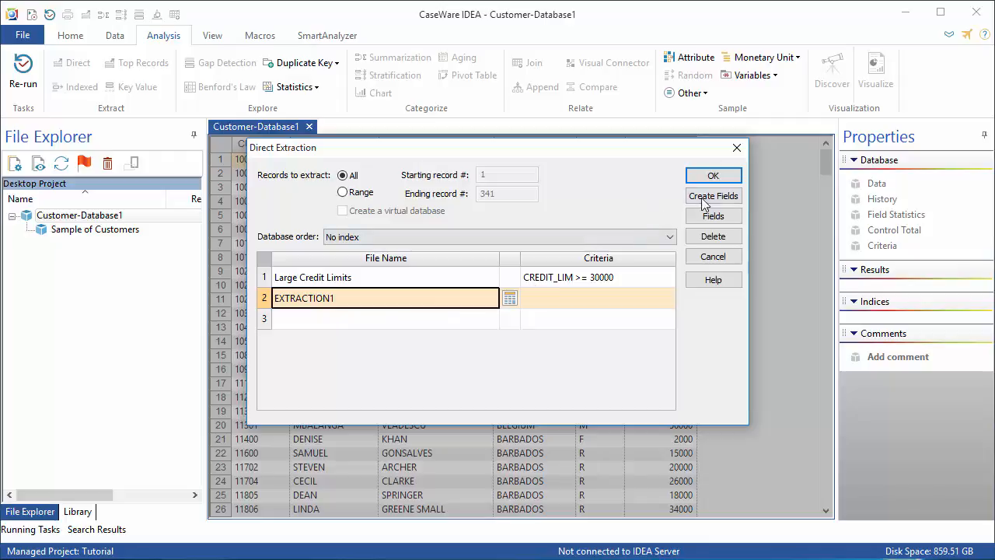
pyautogui.click(714, 238)
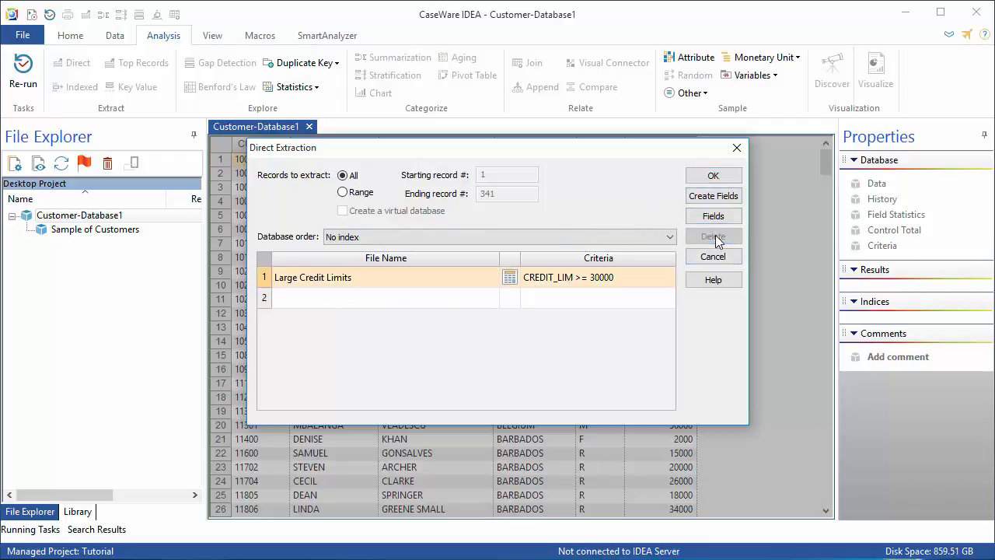
pyautogui.click(713, 176)
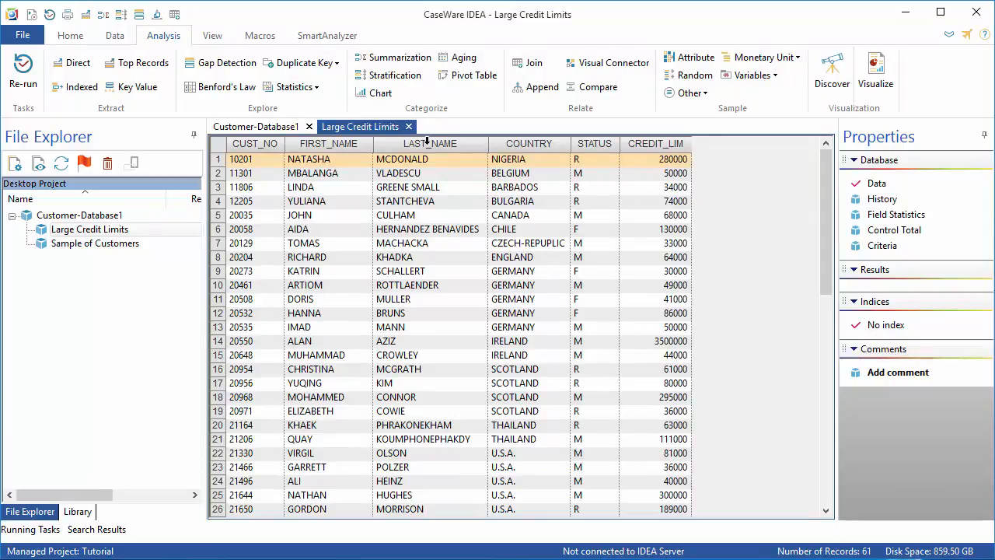
pyautogui.rightClick(381, 129)
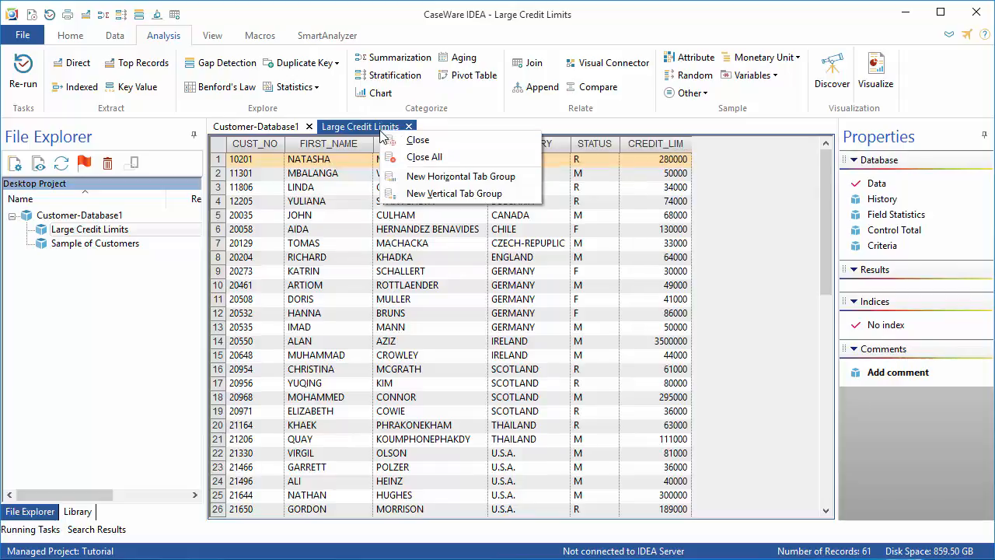
pyautogui.click(413, 158)
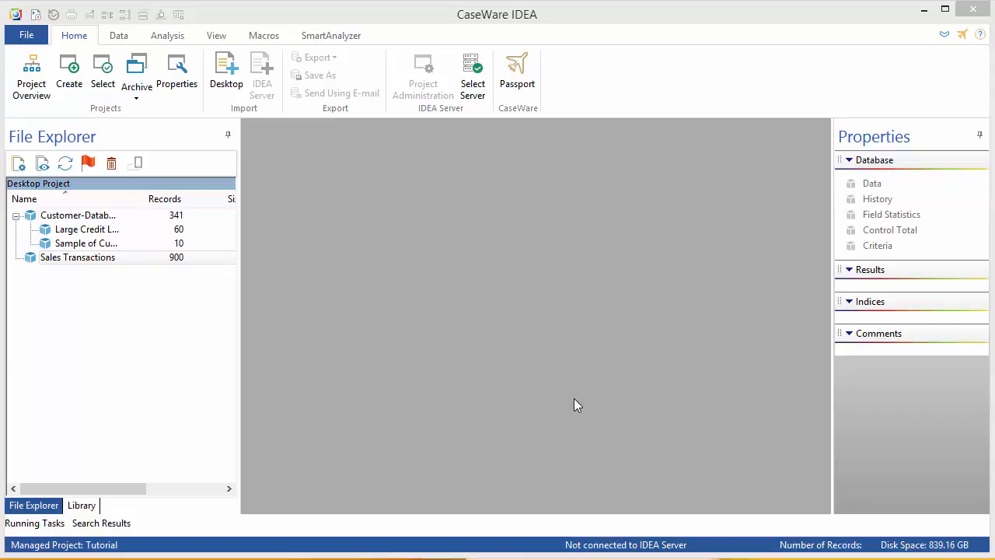
# Open the Sales Transactions database and set up a summarization by CUST_NO that totals the AMOUNT field.
pyautogui.doubleClick(86, 264)
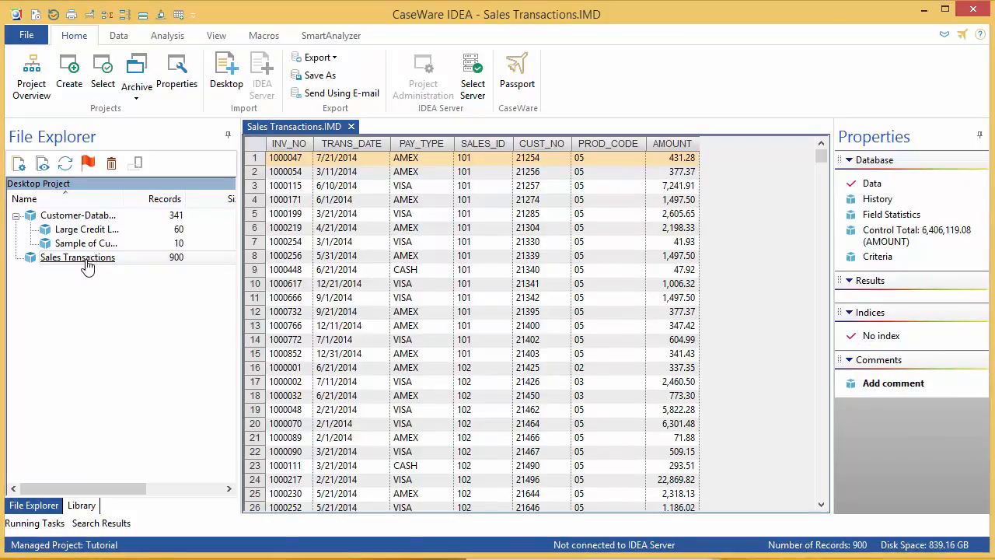
pyautogui.click(167, 39)
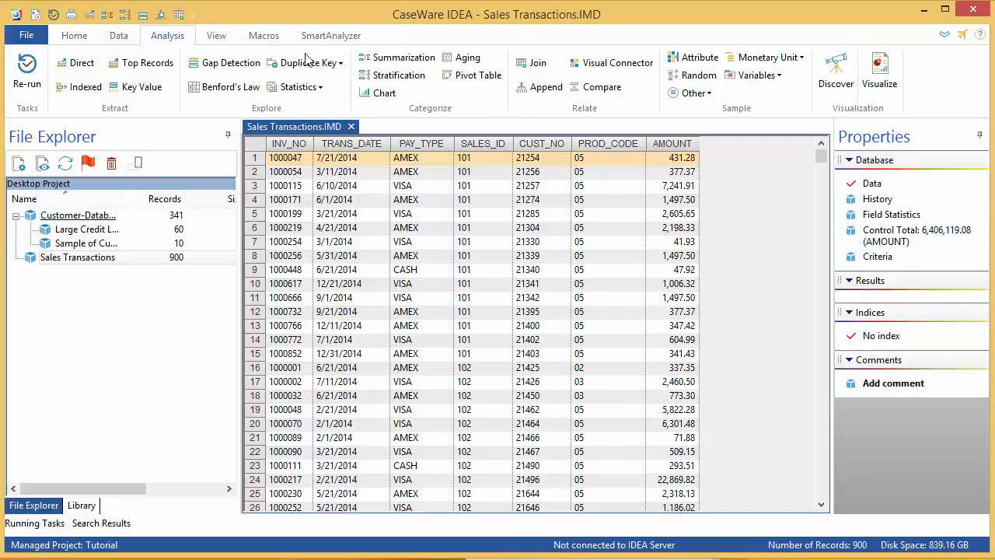
pyautogui.click(409, 60)
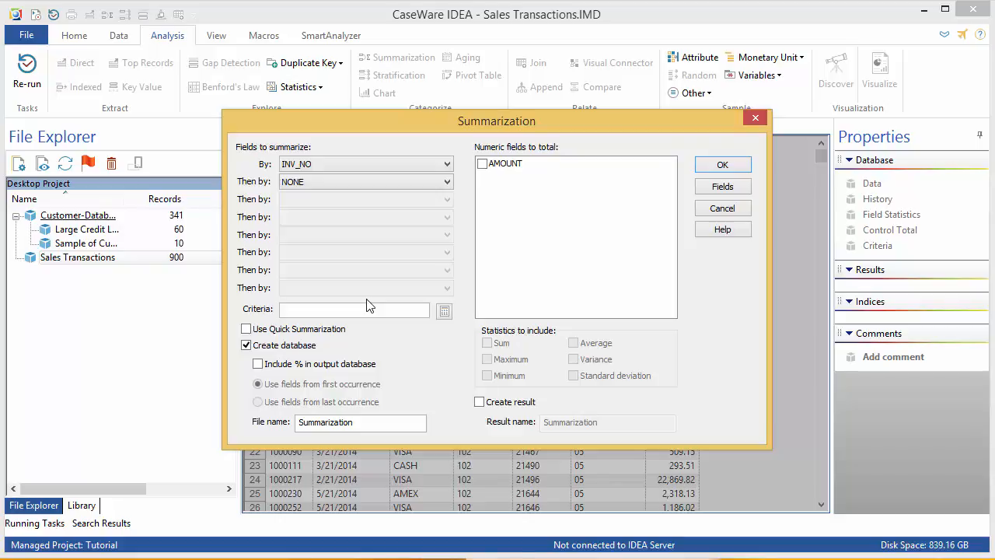
pyautogui.click(345, 165)
pyautogui.click(511, 166)
pyautogui.click(482, 164)
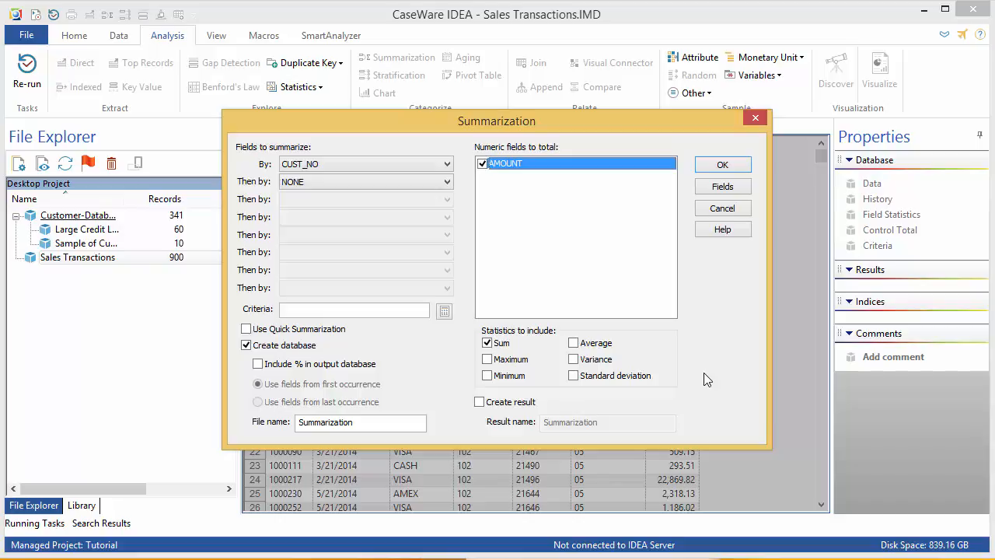
# Enable Quick Summarization, name the output database Summarized Transactions, and run the summarization.
pyautogui.click(713, 192)
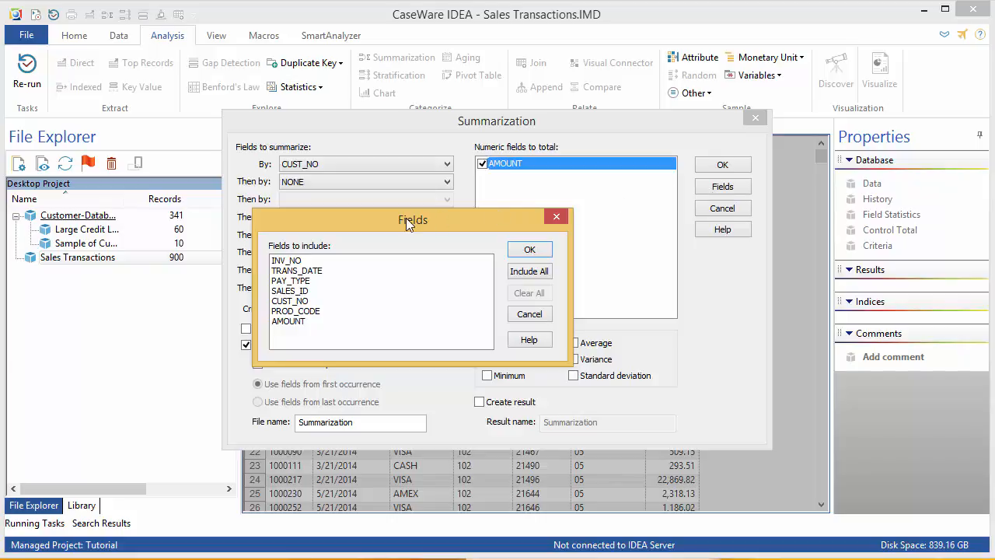
pyautogui.click(557, 217)
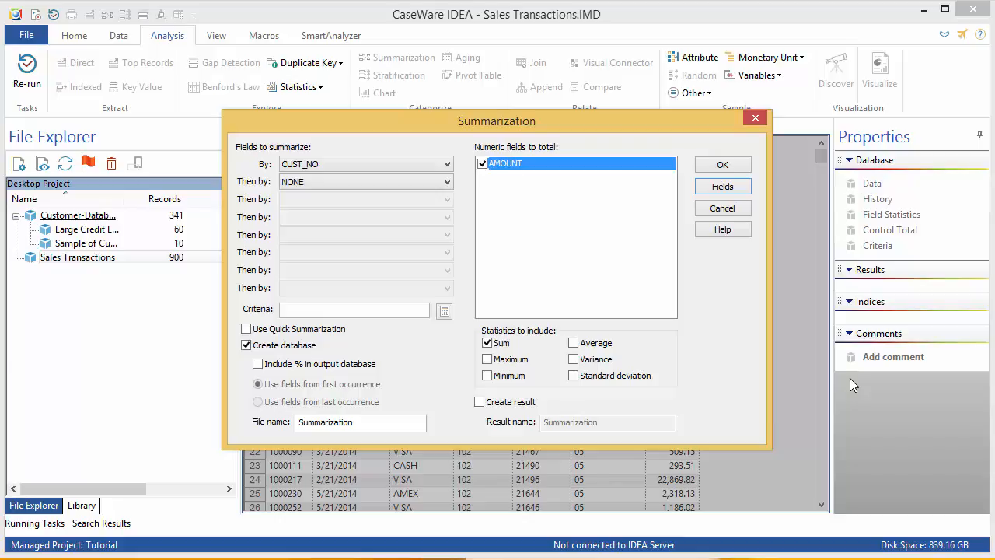
pyautogui.click(288, 332)
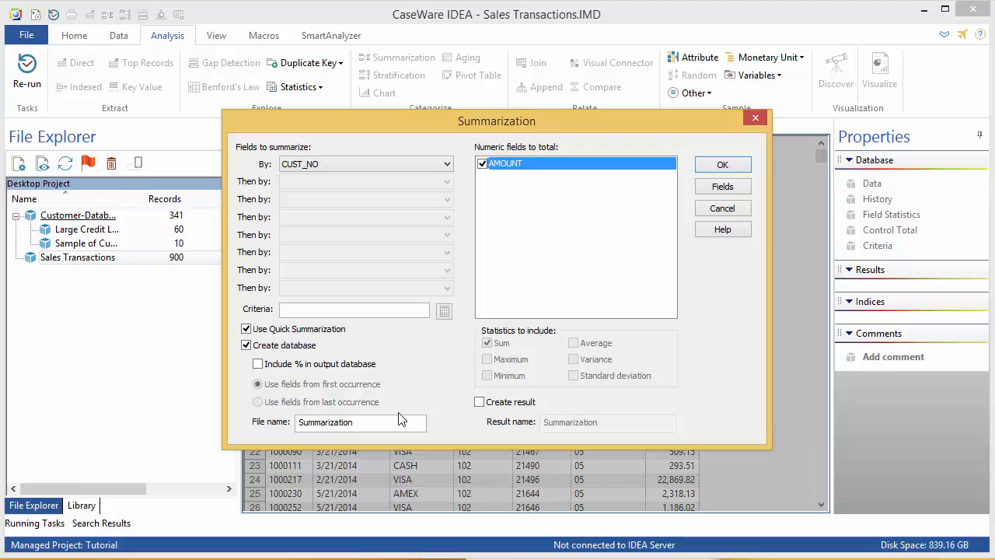
pyautogui.moveTo(378, 422); pyautogui.dragTo(242, 435)
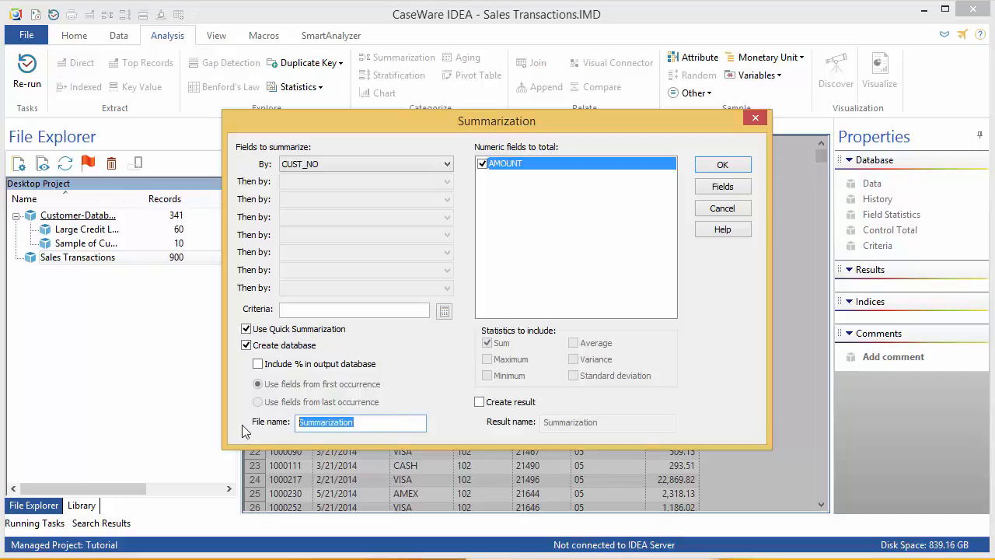
pyautogui.write('Summariz')
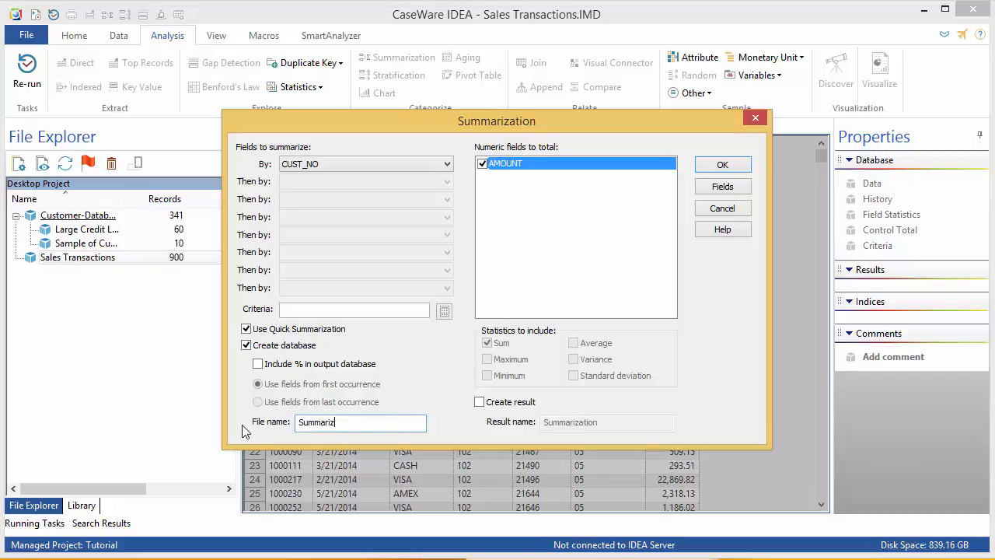
pyautogui.write('ed Transactions')
pyautogui.click(741, 164)
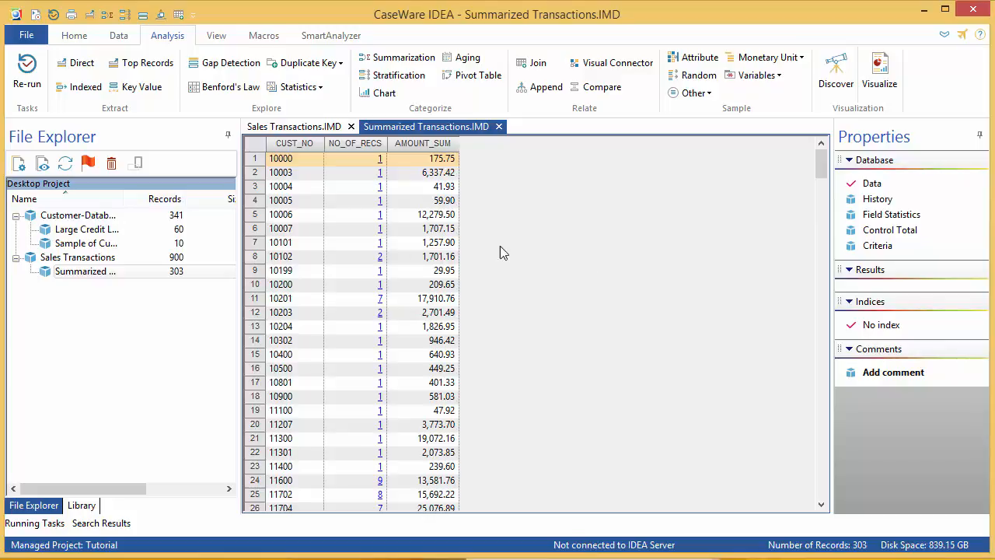
# Preview the underlying sales transactions for the customers in rows 1 and 11, widening the preview to see all fields.
pyautogui.click(379, 160)
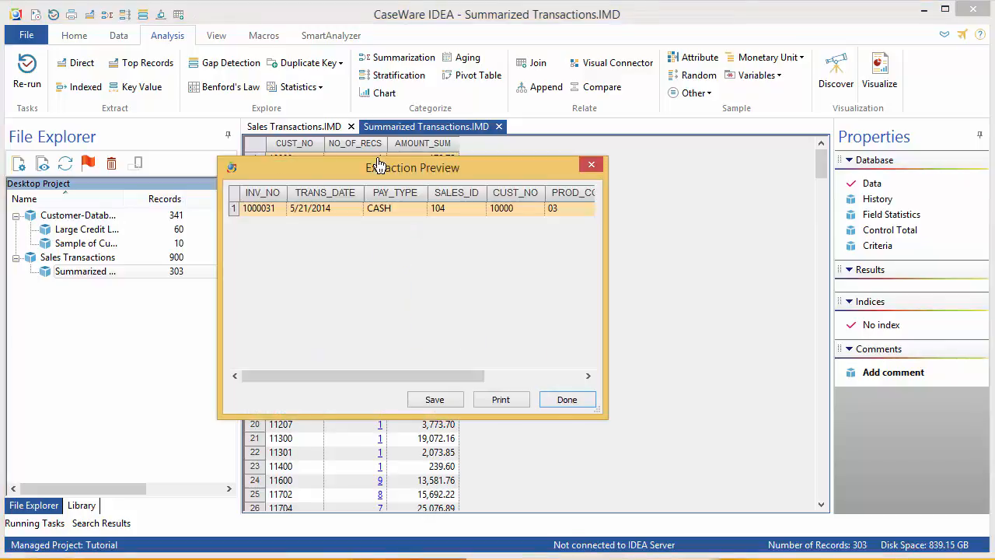
pyautogui.moveTo(607, 265); pyautogui.dragTo(808, 263)
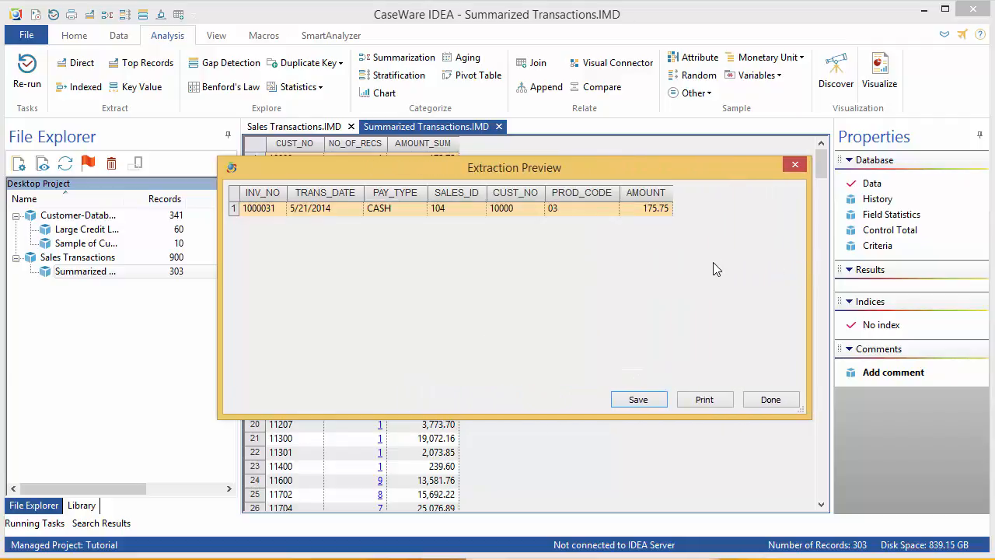
pyautogui.click(760, 404)
pyautogui.click(380, 303)
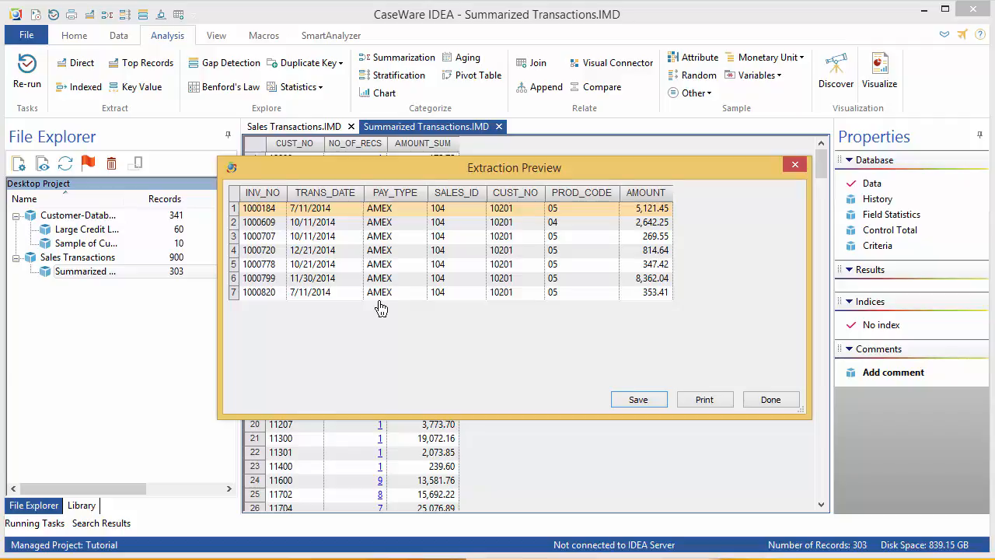
pyautogui.click(778, 400)
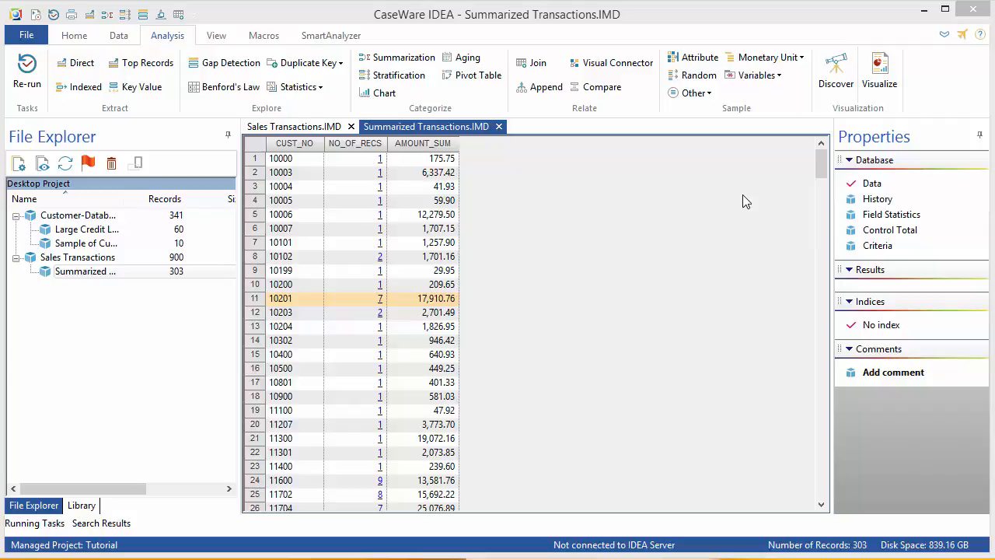
# Create field statistics for all fields of the Summarized Transactions database, review them, and return to the data view.
pyautogui.click(892, 214)
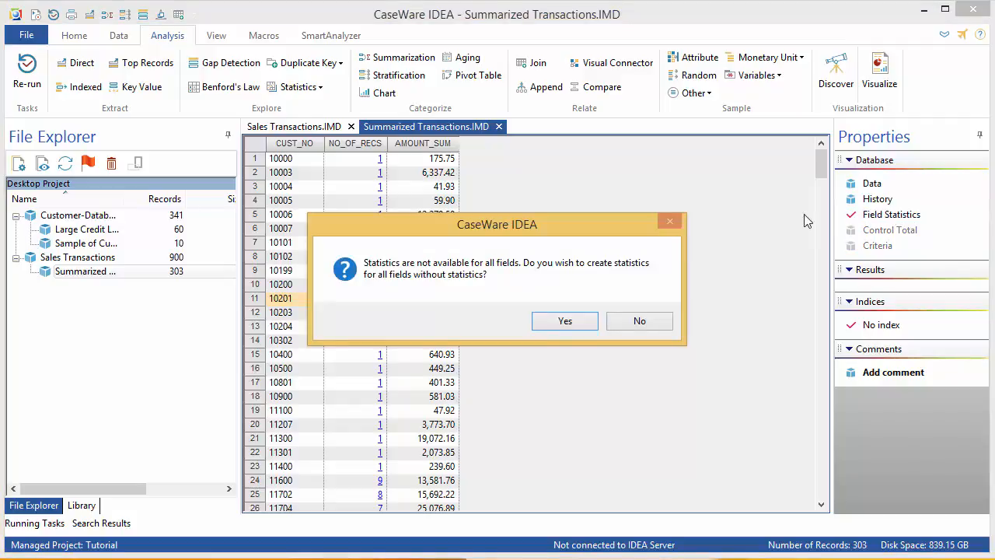
pyautogui.click(565, 321)
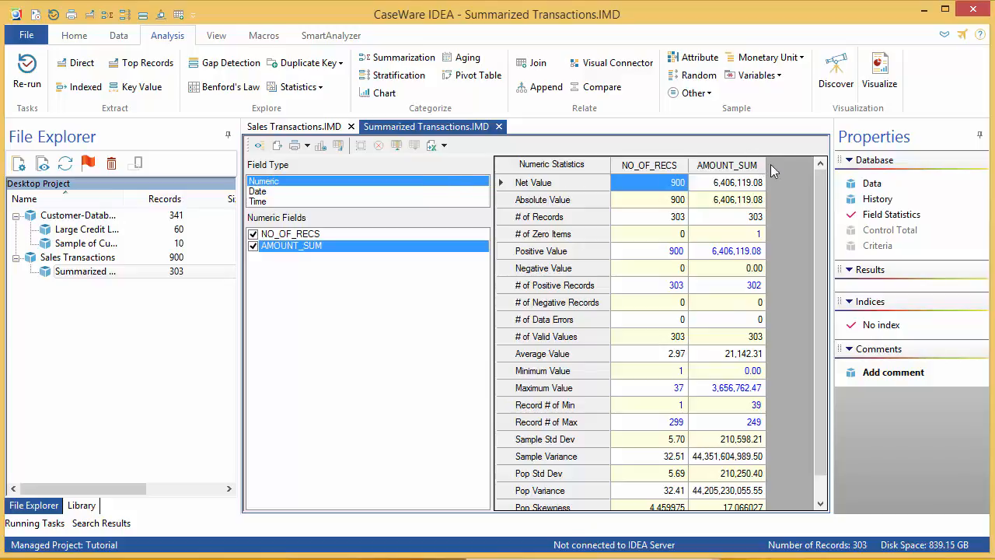
pyautogui.click(868, 188)
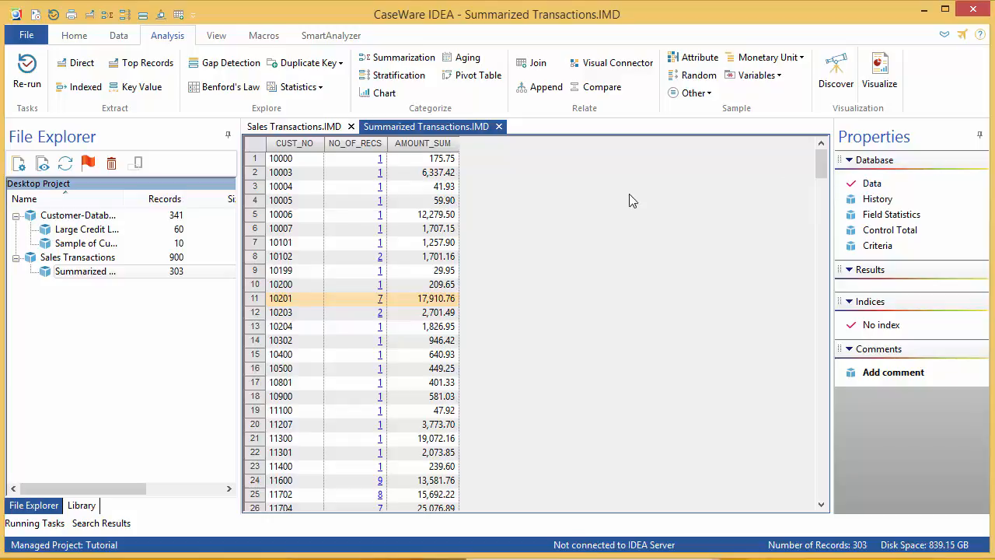
# Show the net, absolute, average, minimum and maximum value statistics above the records and widen the row header column to fit their labels.
pyautogui.rightClick(418, 219)
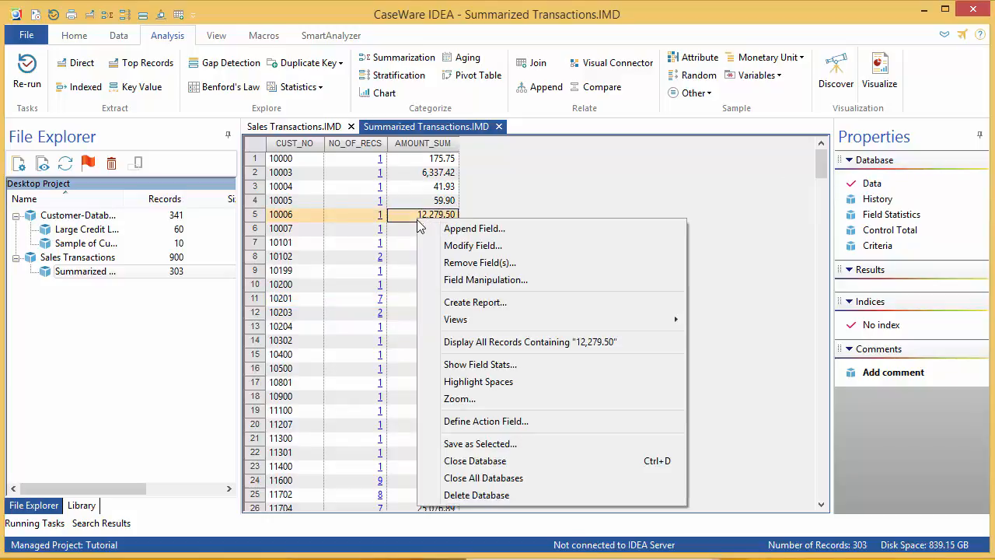
pyautogui.click(447, 365)
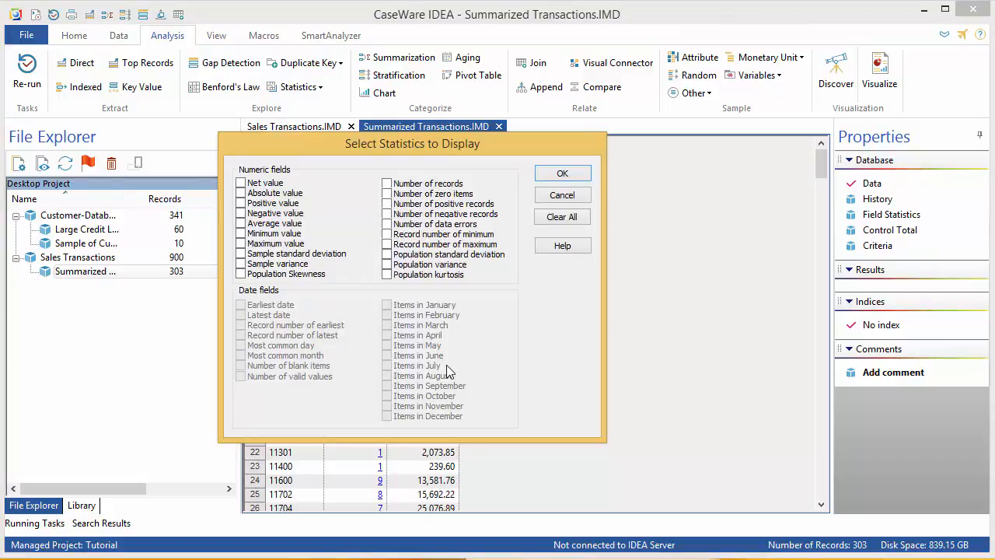
pyautogui.click(241, 186)
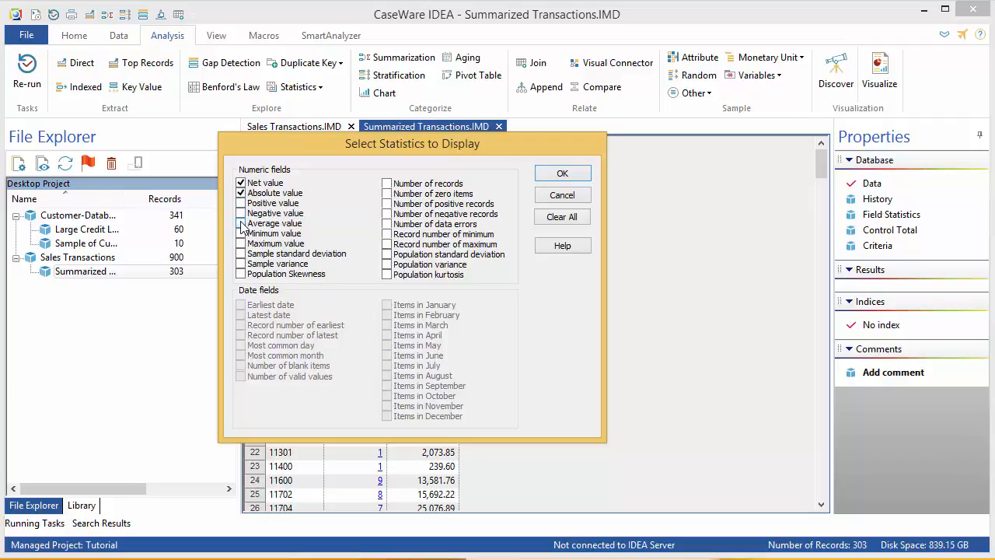
pyautogui.click(241, 223)
pyautogui.click(241, 233)
pyautogui.click(241, 244)
pyautogui.click(562, 174)
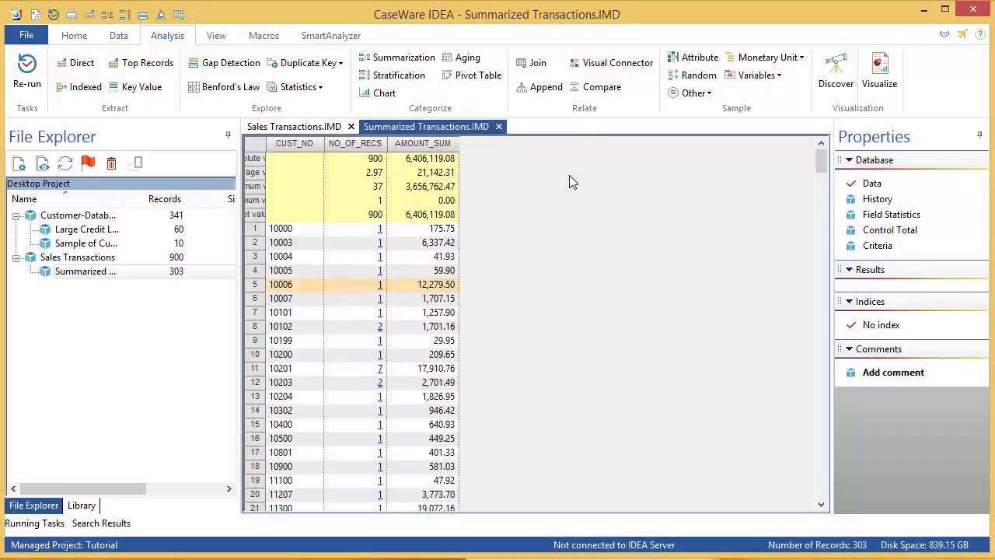
pyautogui.moveTo(267, 147); pyautogui.dragTo(317, 144)
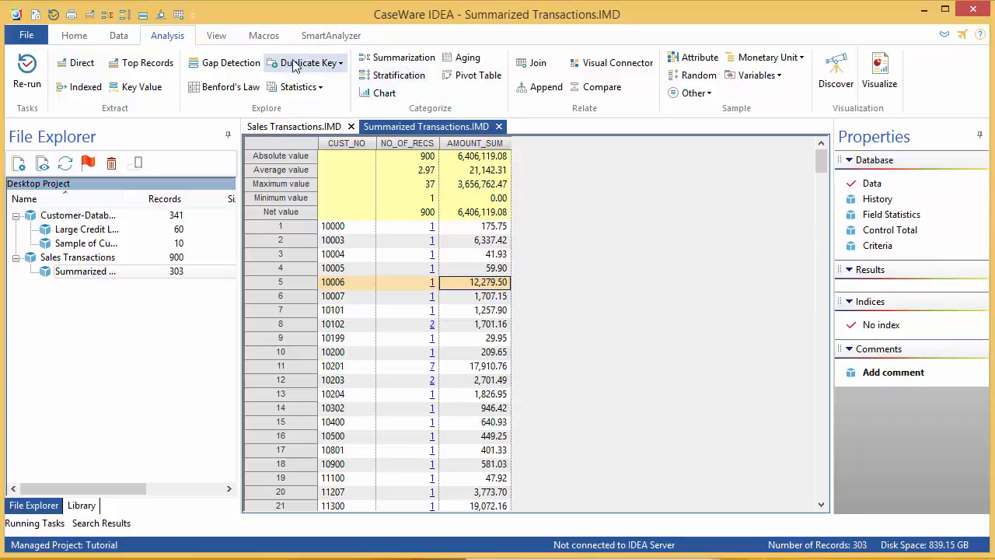
# Set up a stratification on AMOUNT_SUM that totals NO_OF_RECS, with an increment of 5,000.00.
pyautogui.click(398, 76)
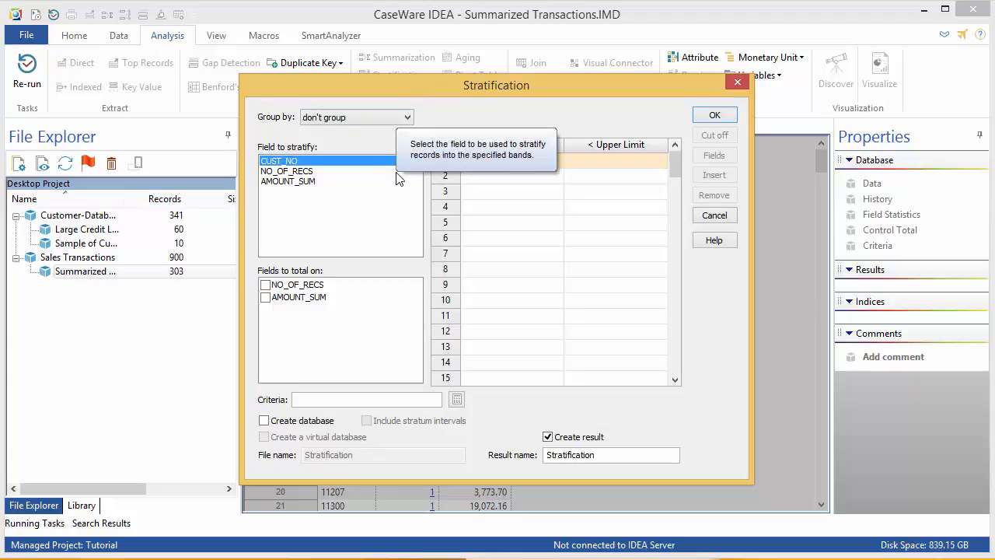
pyautogui.click(304, 185)
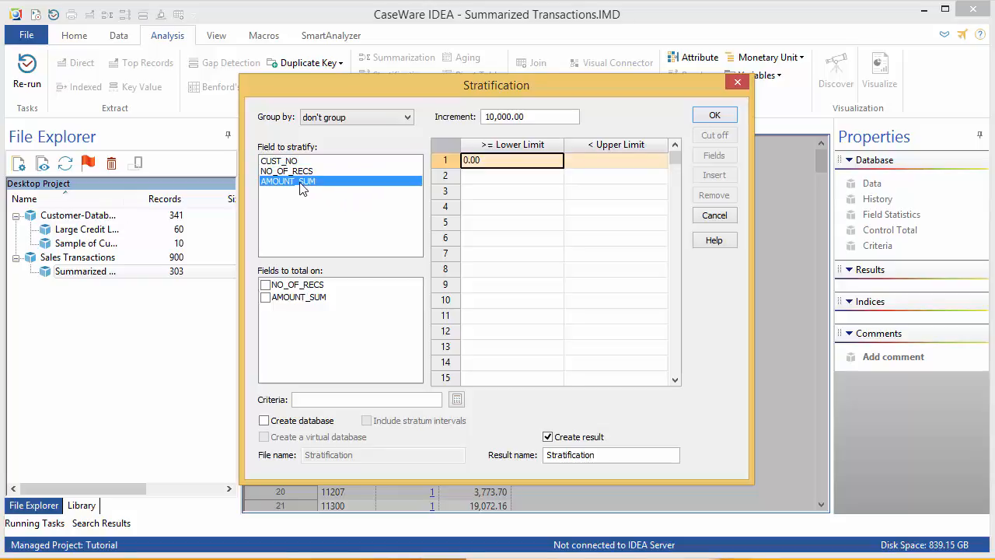
pyautogui.click(266, 285)
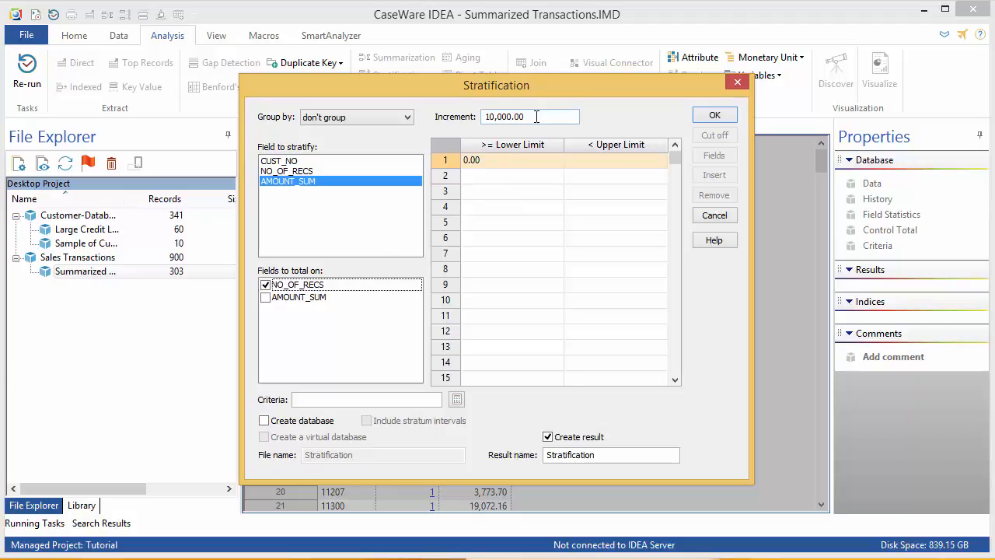
pyautogui.moveTo(536, 117)
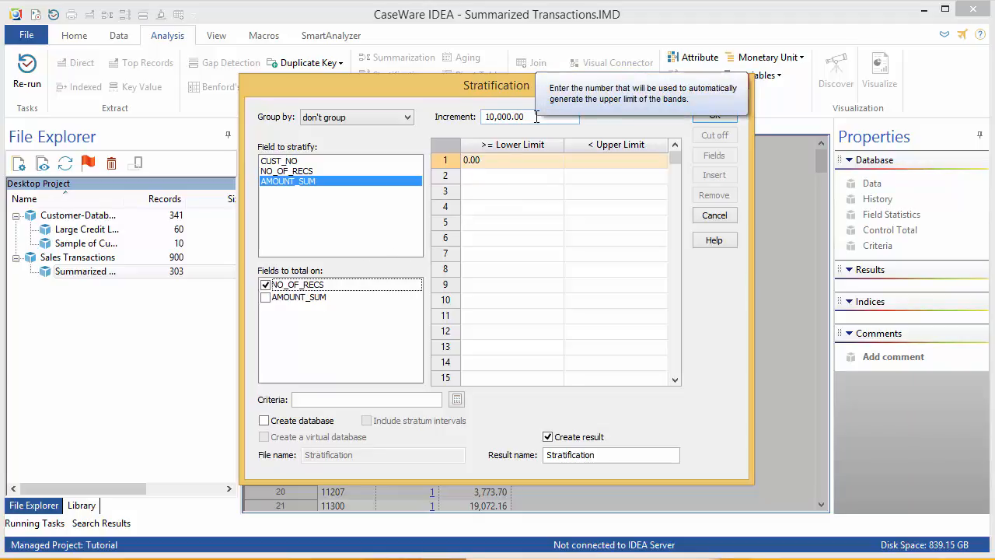
pyautogui.click(496, 118)
pyautogui.press('BackSpace')
pyautogui.write('5')
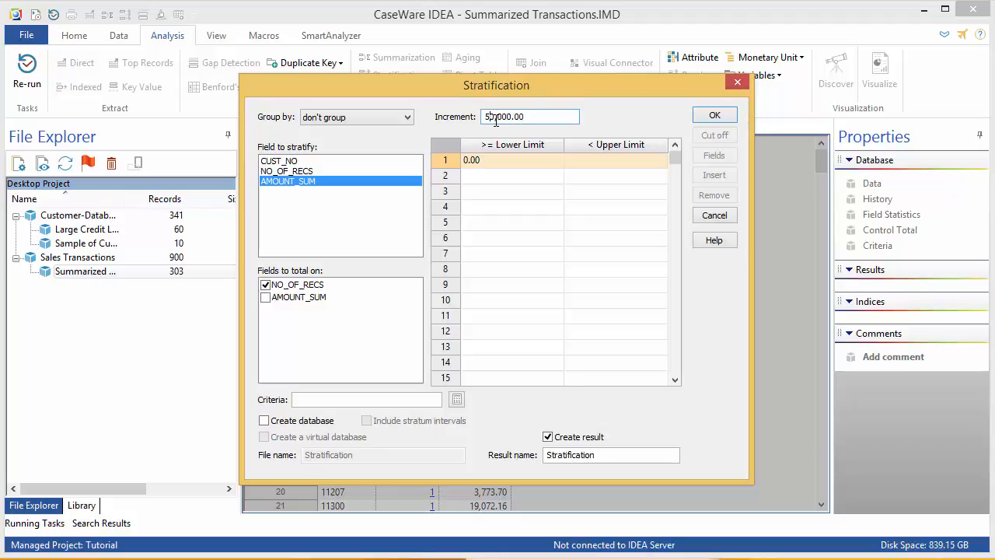
pyautogui.press('Delete')
# Fill the first five stratification bands in 5,000.00 intervals, from 0.00 up to 25,000.00.
pyautogui.click(653, 165)
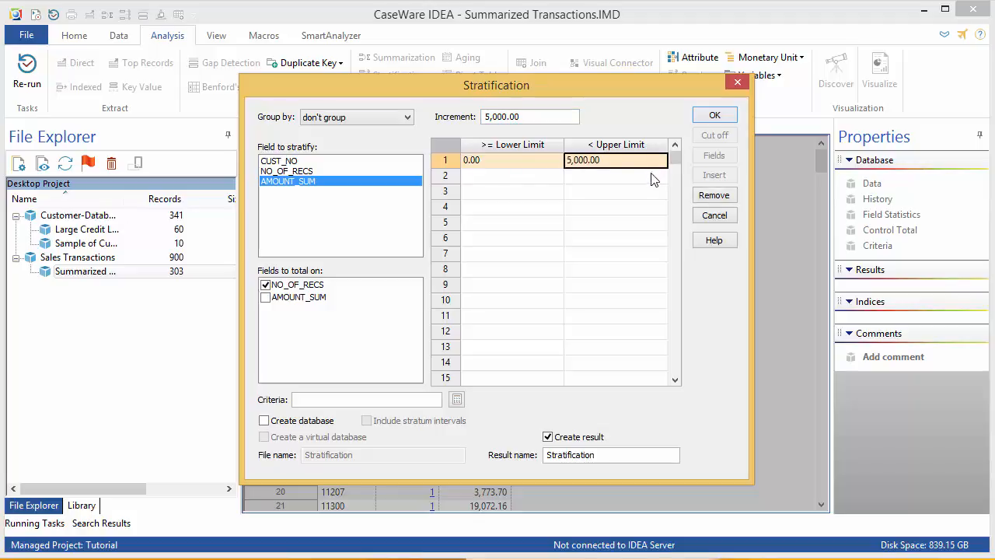
pyautogui.click(654, 180)
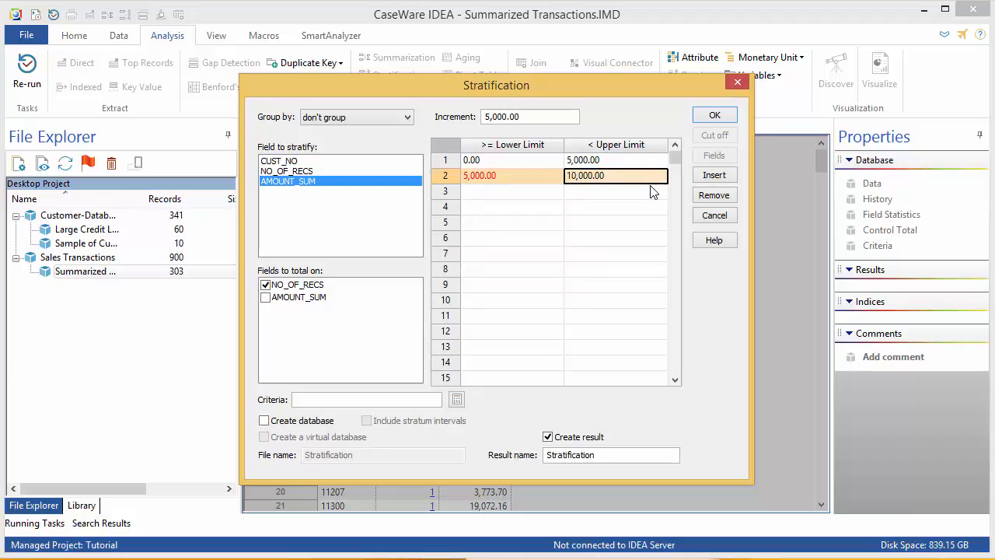
pyautogui.click(652, 193)
pyautogui.click(651, 209)
pyautogui.click(651, 224)
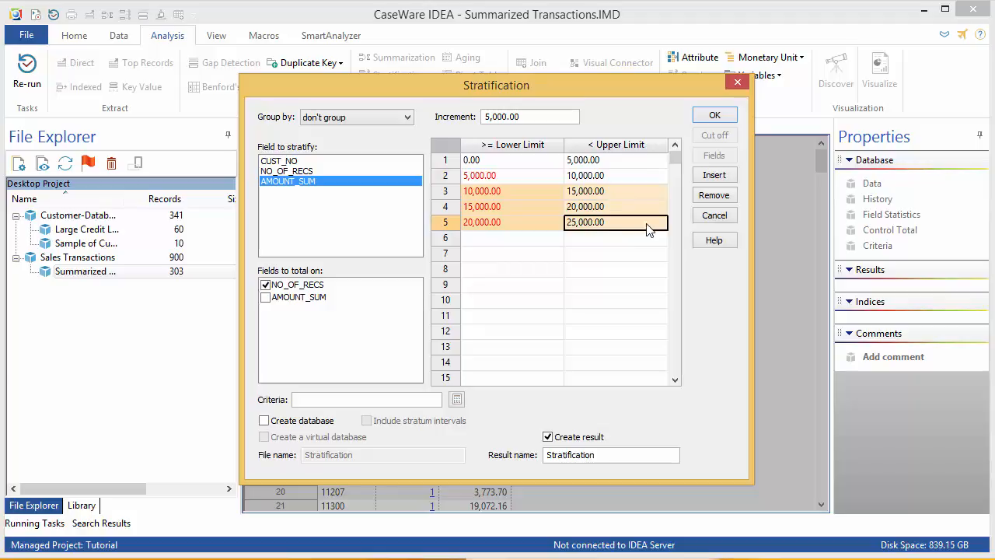
# Set the increment to 25,000.00 and add seven more bands, from 25,000.00 up to 200,000.00.
pyautogui.click(484, 117)
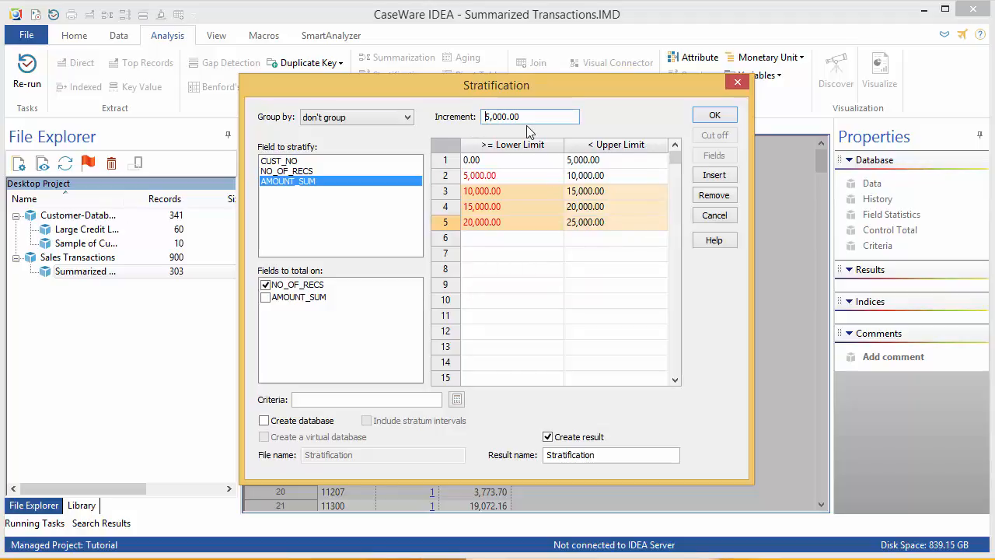
pyautogui.write('2')
pyautogui.click(653, 237)
pyautogui.click(651, 253)
pyautogui.click(651, 268)
pyautogui.click(651, 284)
pyautogui.click(650, 300)
pyautogui.click(651, 315)
pyautogui.click(650, 331)
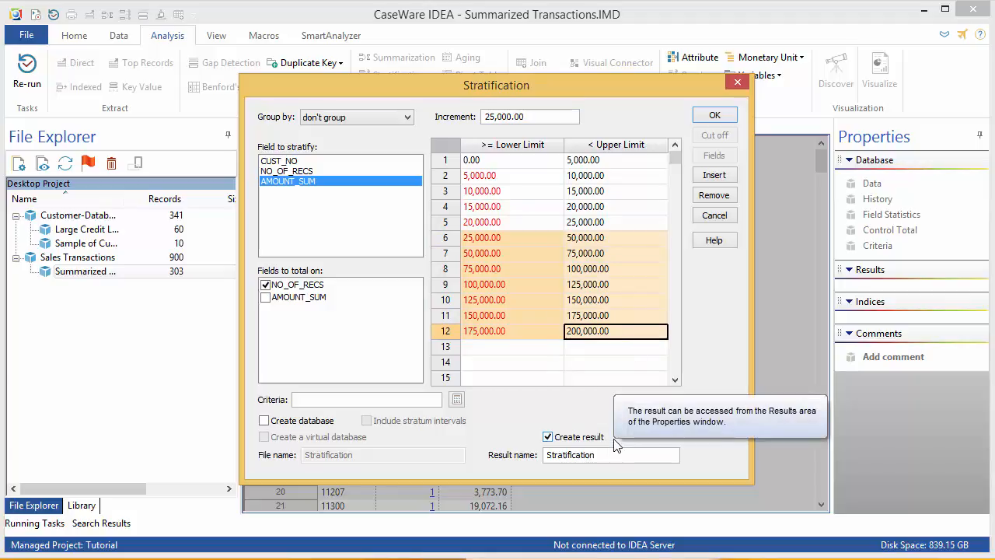
# Name the result Numeric Stratification and run the stratification.
pyautogui.click(547, 457)
pyautogui.write('Numer ')
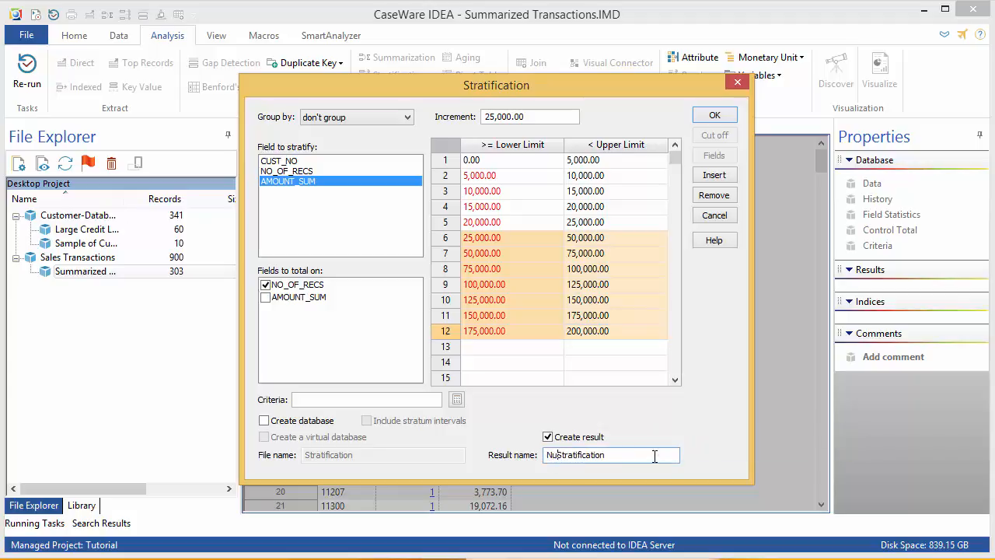
pyautogui.write('ic')
pyautogui.click(716, 115)
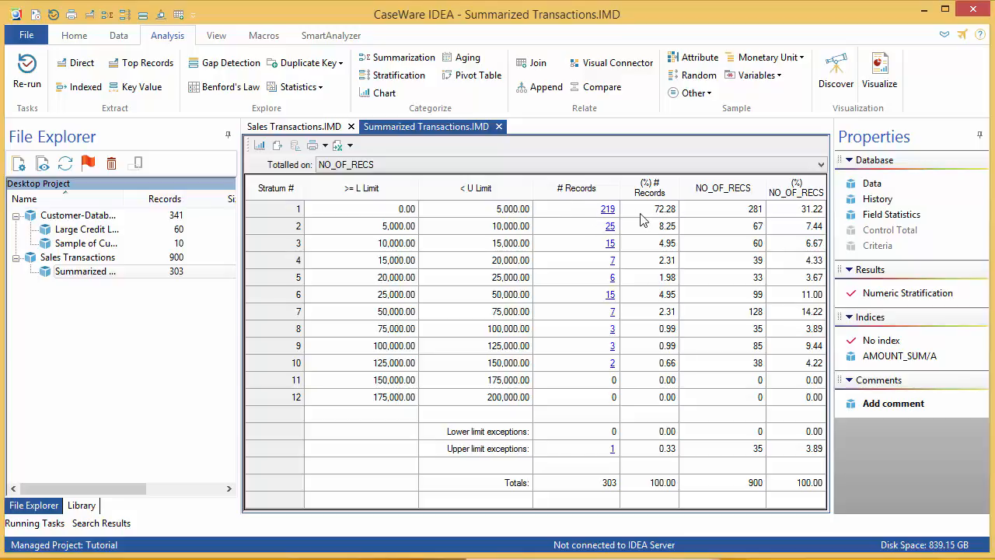
# Preview the record behind the upper limit exceptions in the stratification result, then close the preview.
pyautogui.rightClick(614, 452)
pyautogui.click(627, 463)
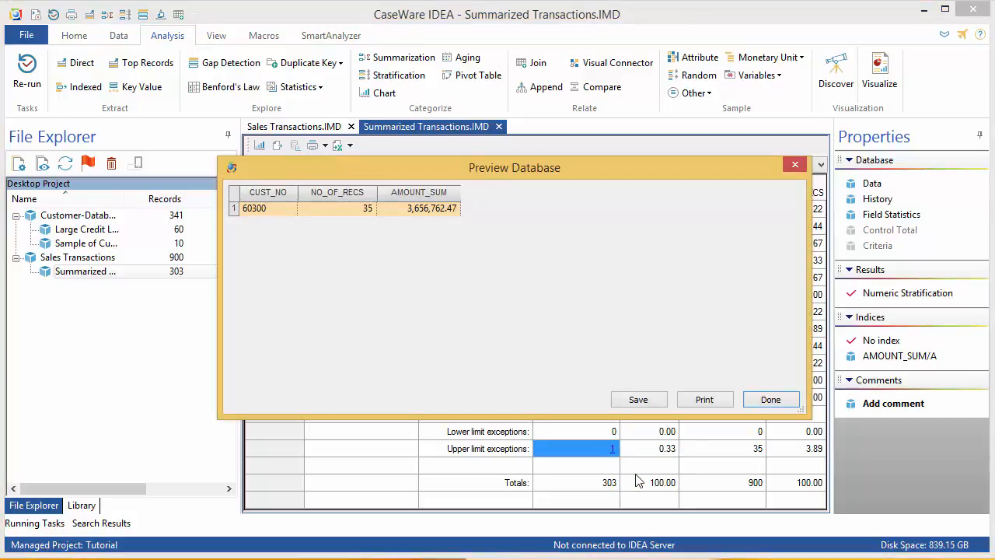
pyautogui.click(769, 402)
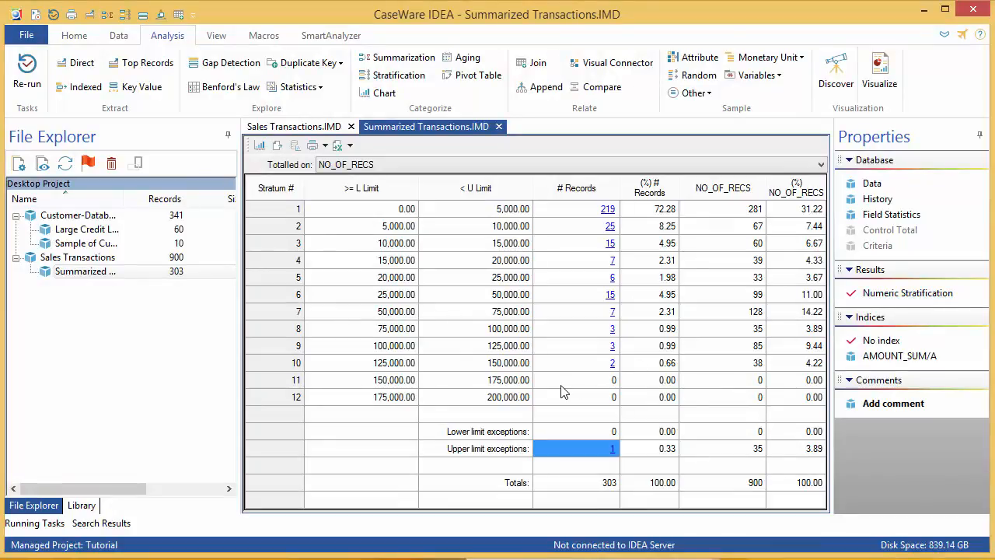
# Display the stratification result as a chart and enlarge the chart area by narrowing the File Explorer and Properties panes.
pyautogui.click(260, 147)
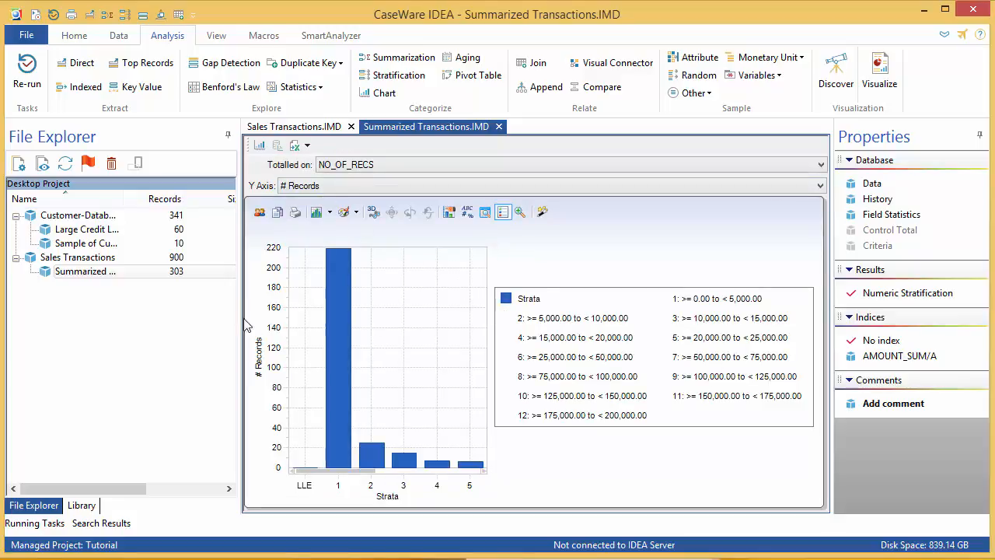
pyautogui.moveTo(240, 311); pyautogui.dragTo(60, 312)
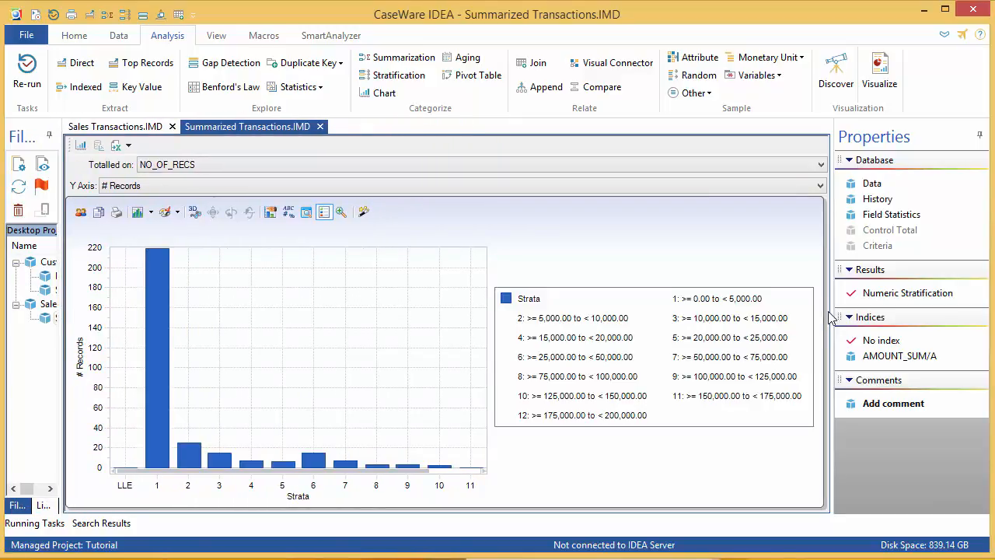
pyautogui.moveTo(829, 317); pyautogui.dragTo(901, 311)
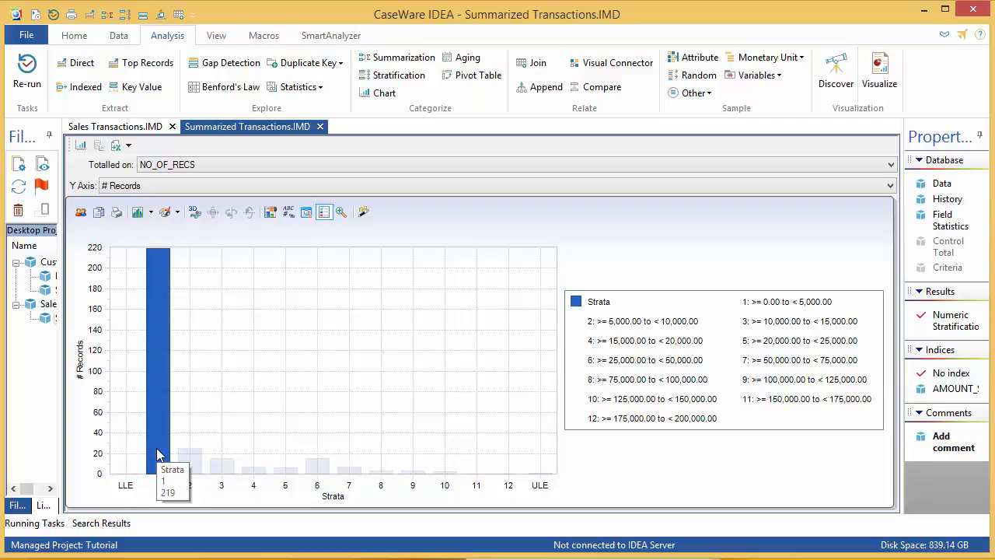
# Preview the records behind stratum 6 in the stratification chart, then close the preview.
pyautogui.moveTo(189, 462)
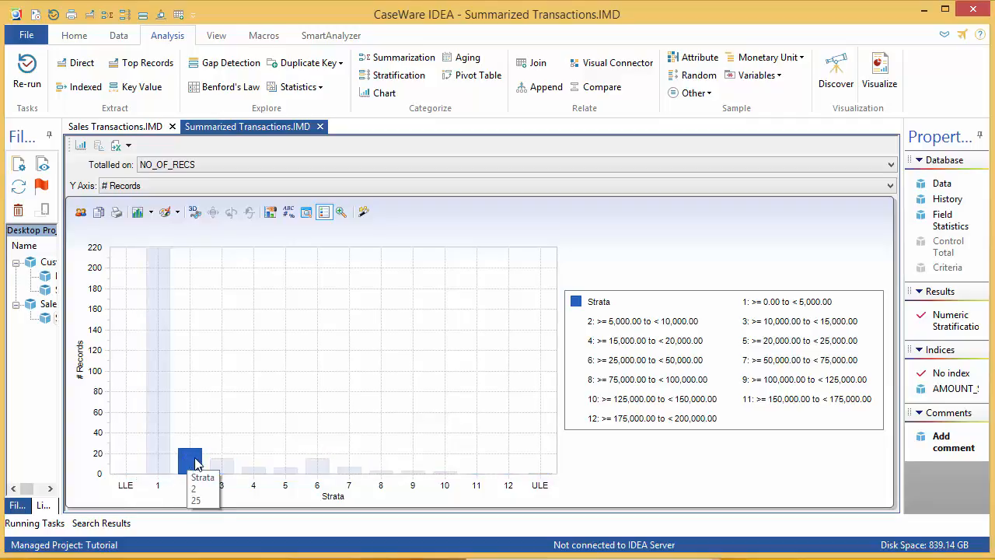
pyautogui.moveTo(217, 467)
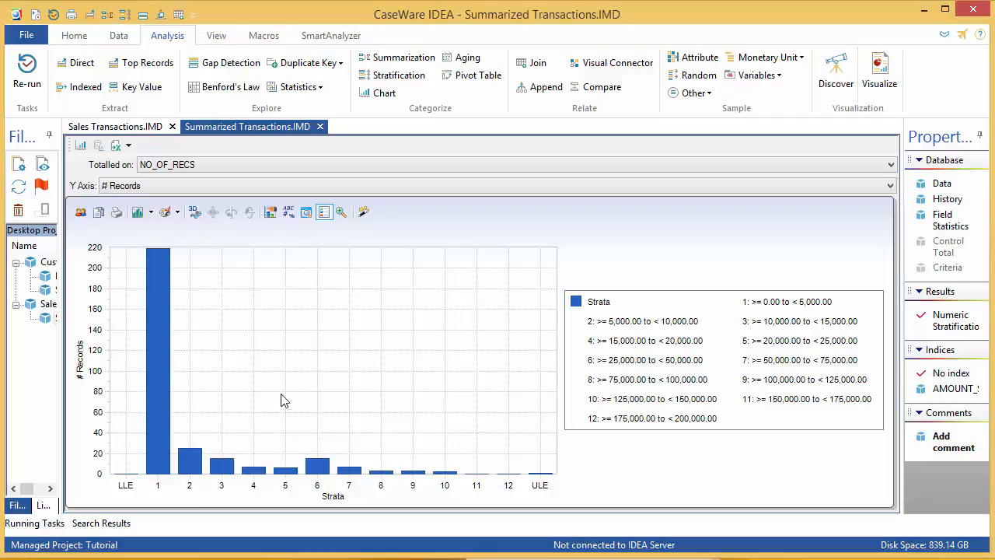
pyautogui.rightClick(317, 470)
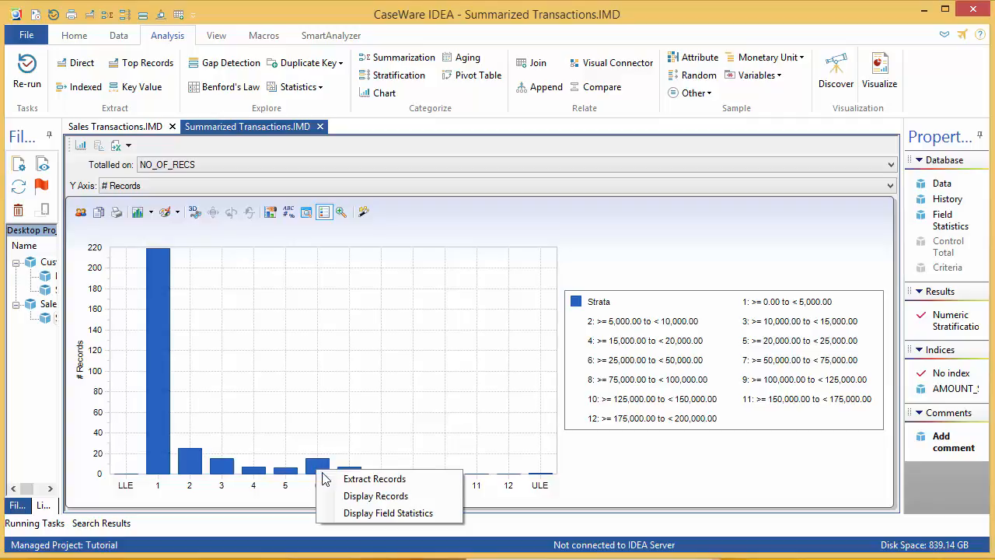
pyautogui.click(350, 498)
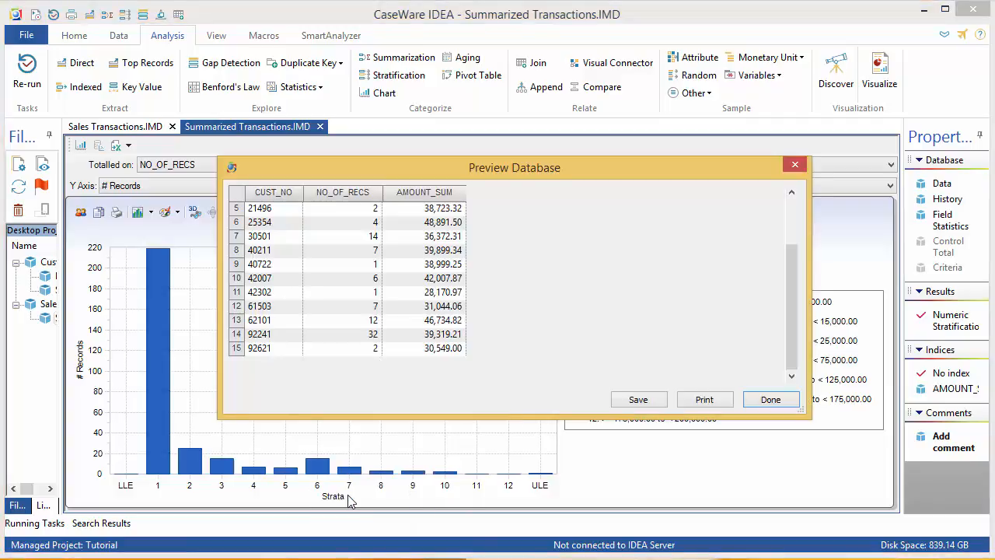
pyautogui.click(770, 399)
# Change the stratification chart to a 3D doughnut and apply a different colour palette with a light blue background.
pyautogui.click(151, 211)
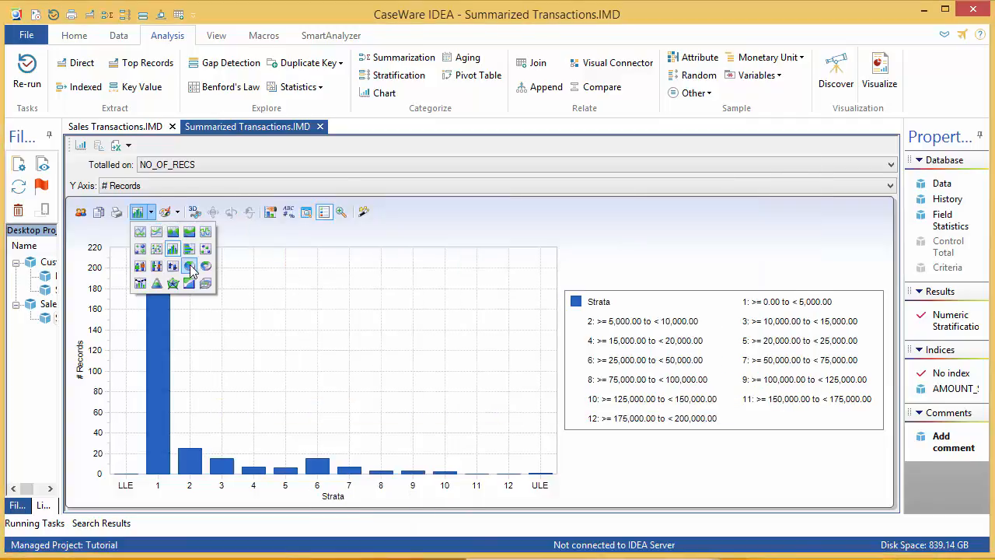
pyautogui.click(191, 266)
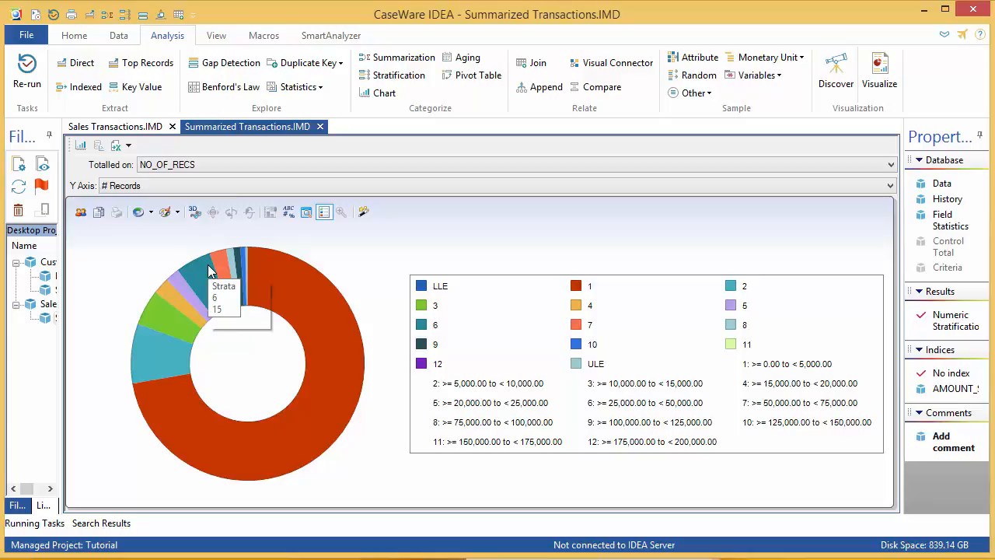
pyautogui.click(194, 213)
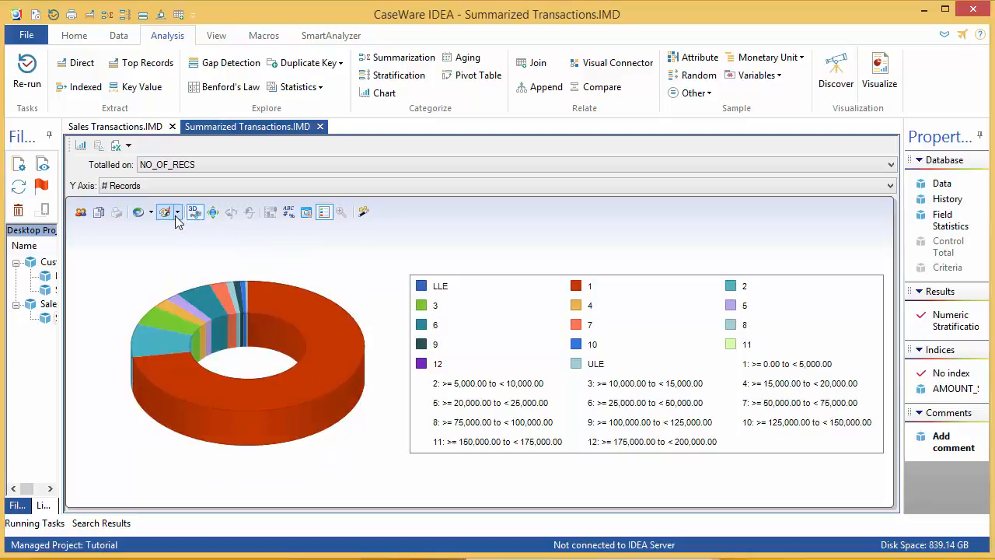
pyautogui.click(175, 213)
pyautogui.click(174, 258)
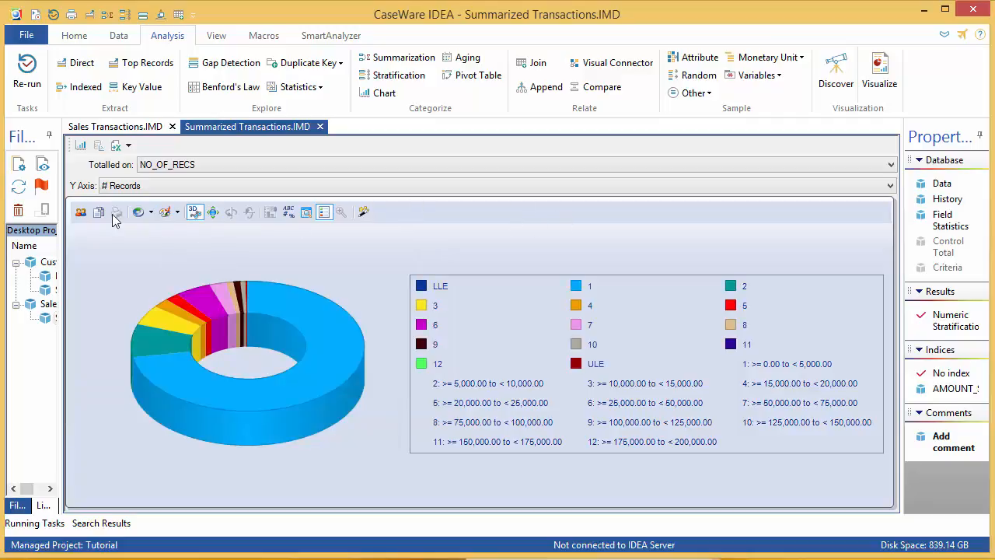
# Return from the stratification chart to the data view of Summarized Transactions and close all open databases.
pyautogui.click(80, 145)
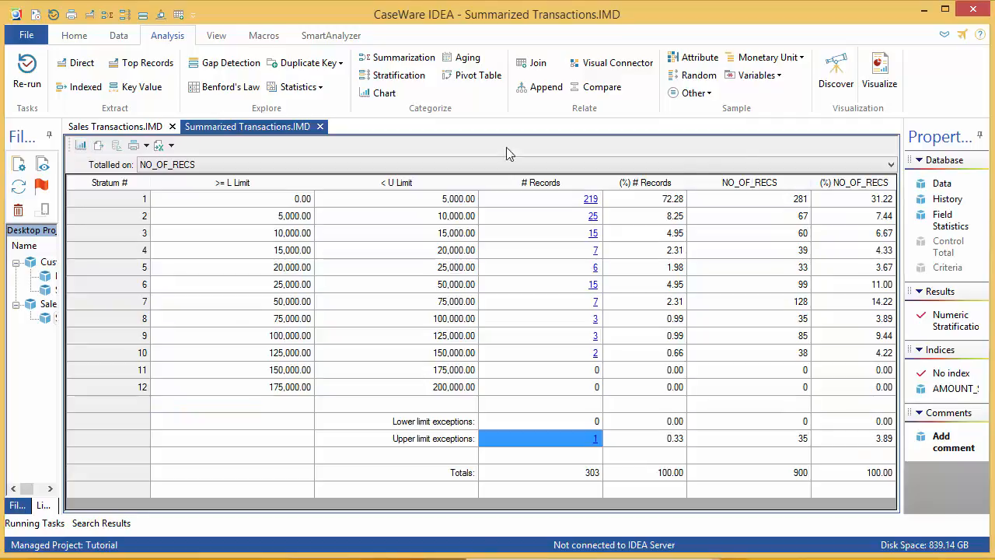
pyautogui.click(943, 185)
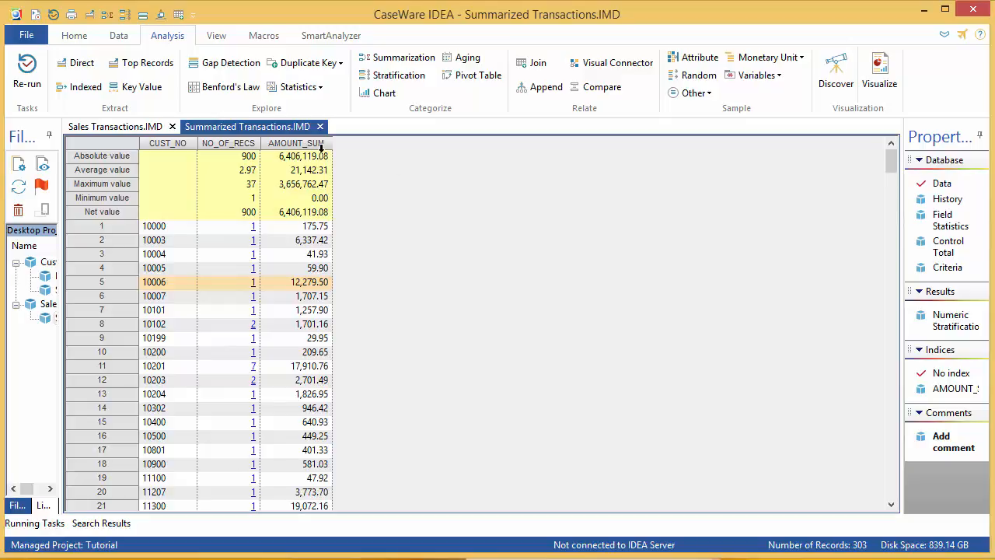
pyautogui.rightClick(303, 129)
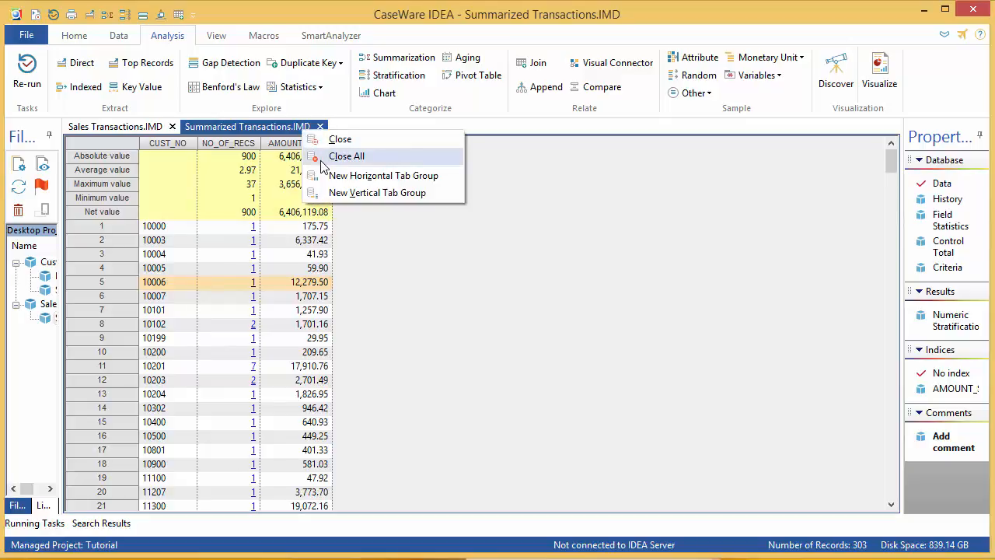
pyautogui.click(322, 167)
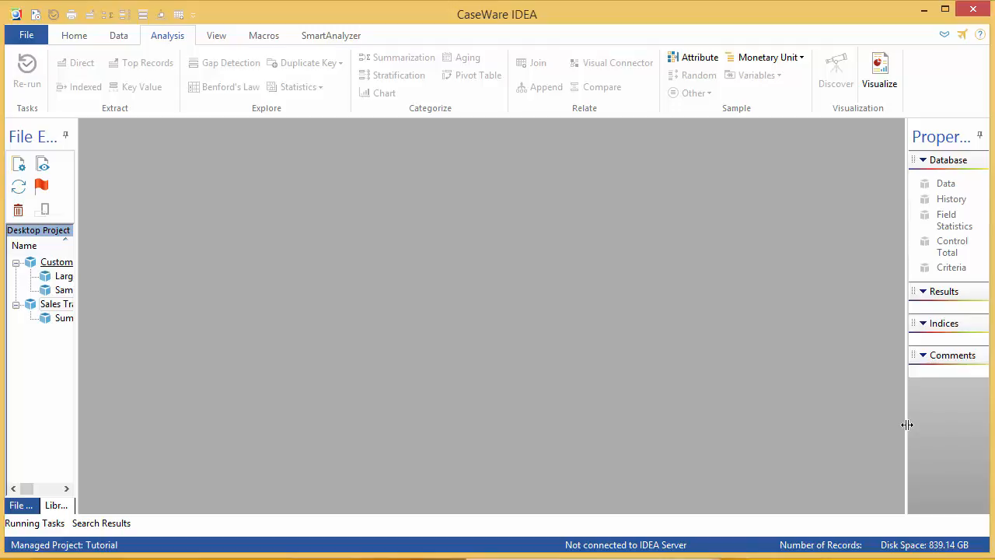
# Widen the Properties and File Explorer panes and open the Sales Transactions database.
pyautogui.moveTo(907, 424); pyautogui.dragTo(809, 429)
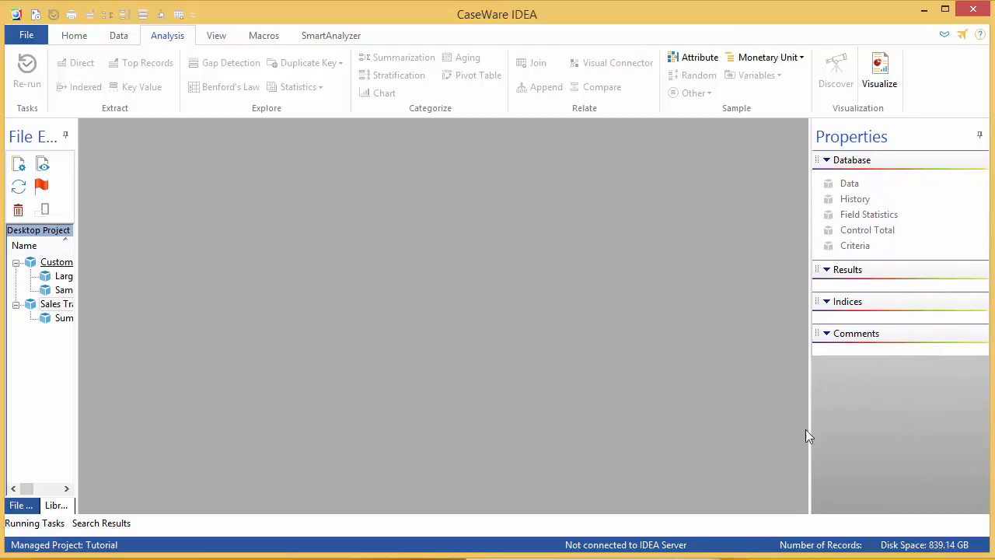
pyautogui.moveTo(80, 401); pyautogui.dragTo(210, 405)
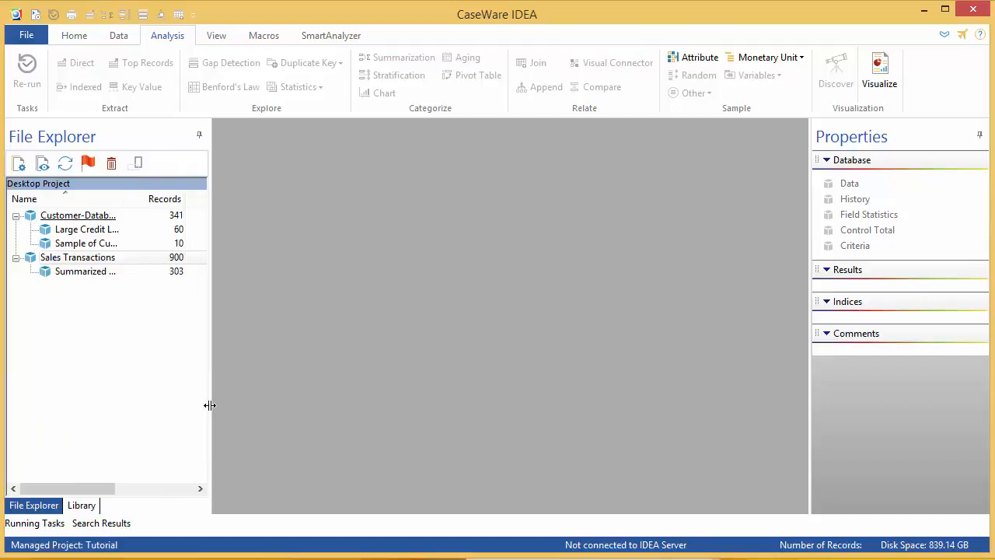
pyautogui.doubleClick(69, 262)
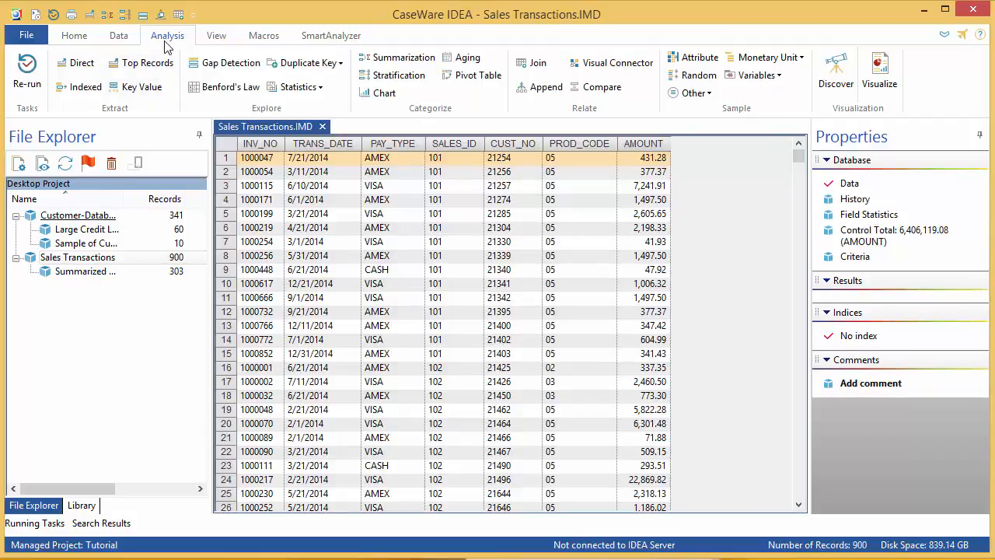
# Create a pivot table result named Sales Transactions Pivot Table from the Sales Transactions database.
pyautogui.click(476, 75)
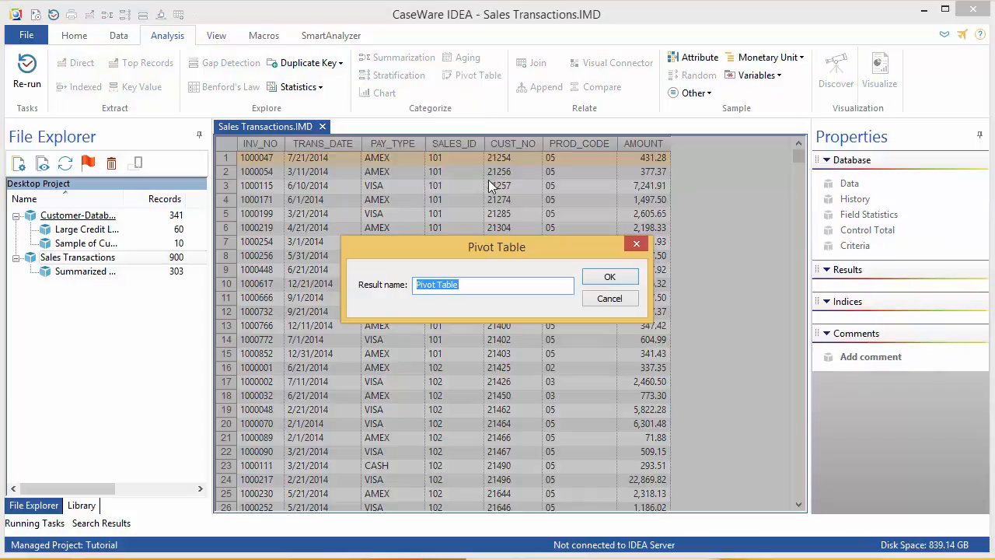
pyautogui.write('Sales Transaction')
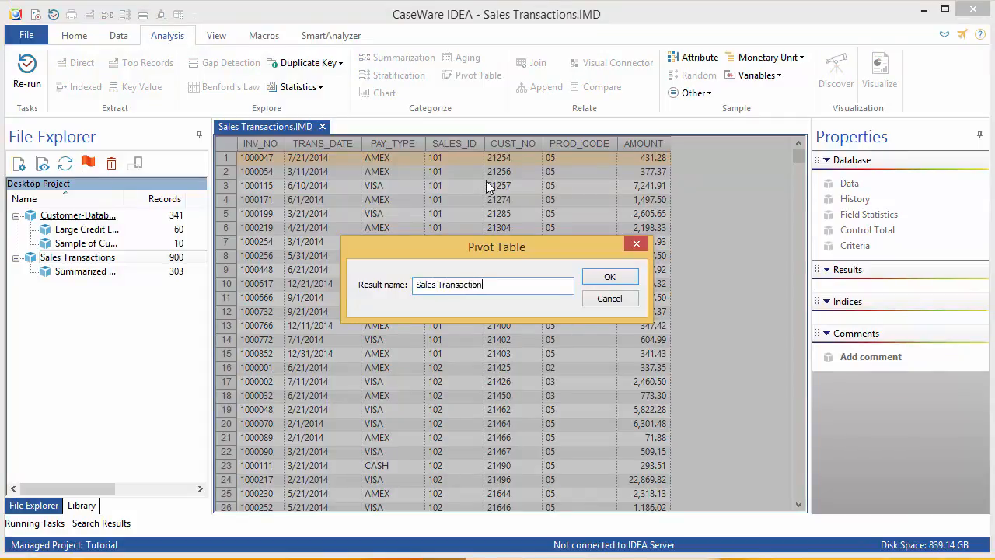
pyautogui.write('s Pivot Table')
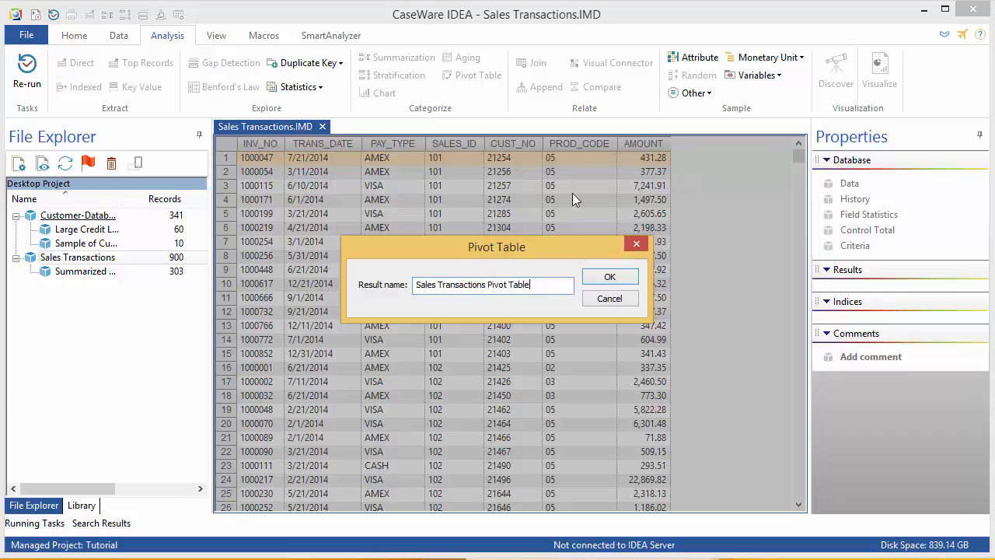
pyautogui.click(633, 278)
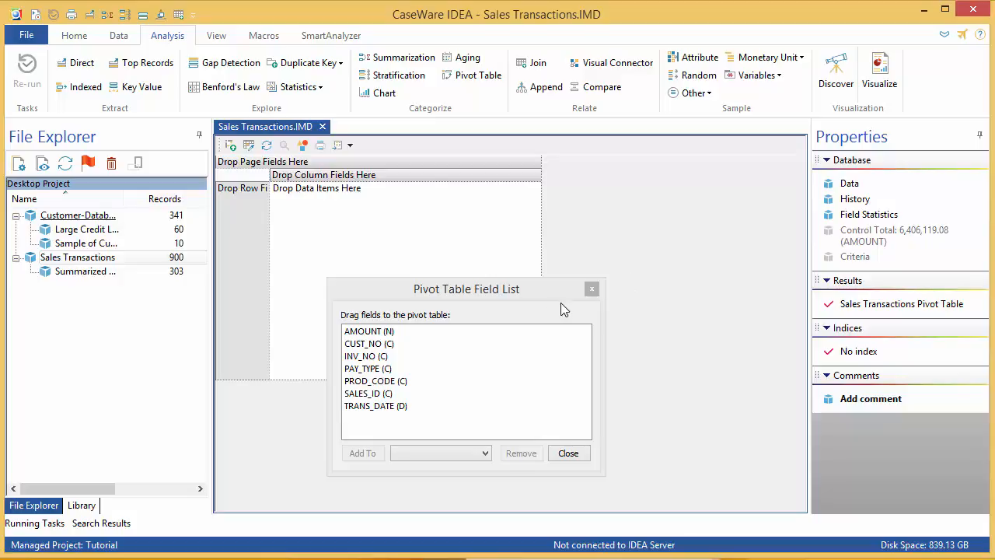
# Lay out the pivot table with PAY_TYPE as the row field, PROD_CODE as the column field and AMOUNT as the data item.
pyautogui.click(366, 370)
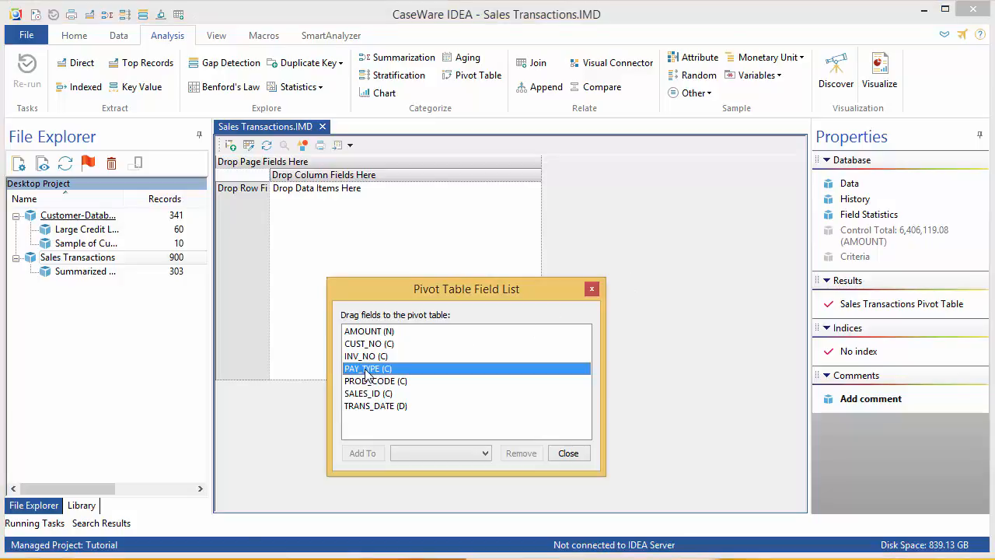
pyautogui.moveTo(365, 372); pyautogui.dragTo(228, 200)
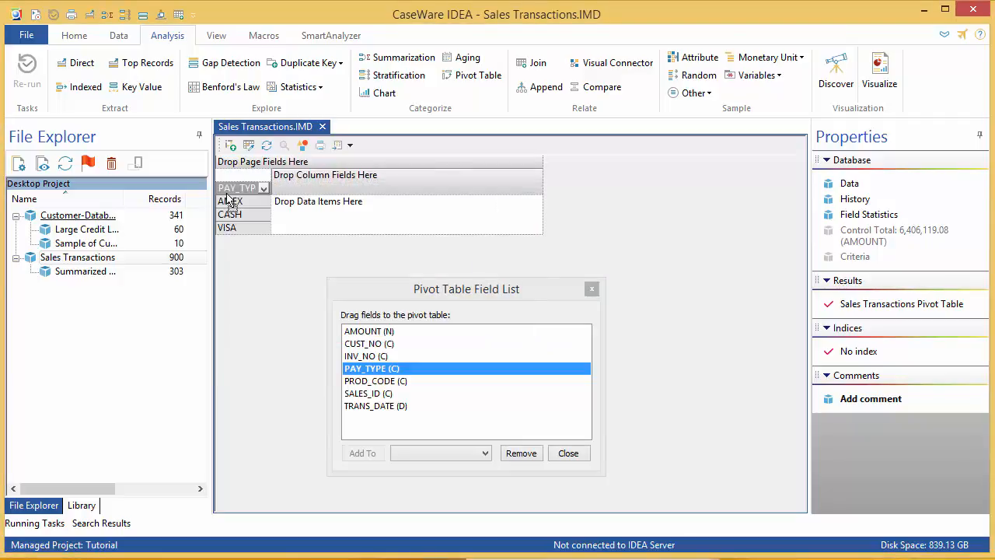
pyautogui.click(358, 385)
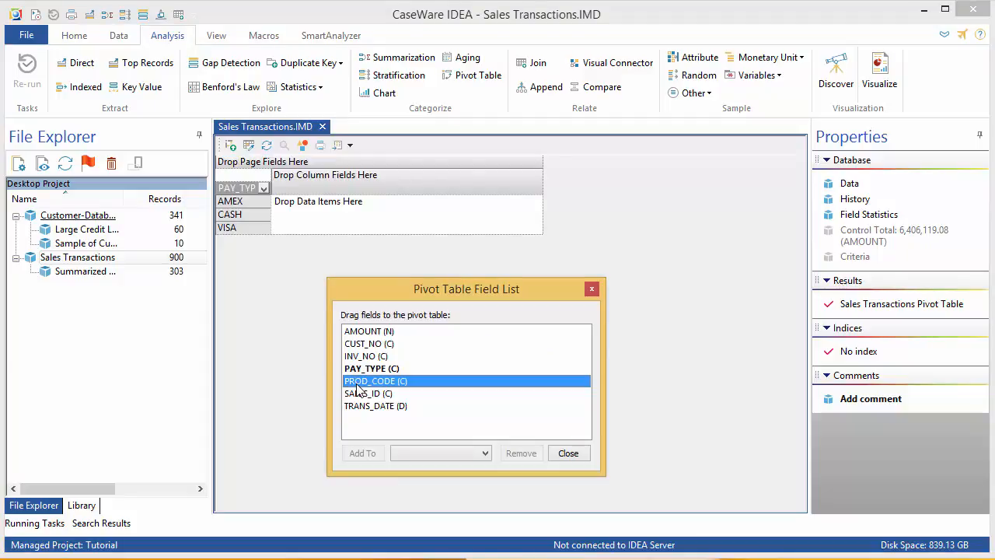
pyautogui.moveTo(357, 388); pyautogui.dragTo(334, 179)
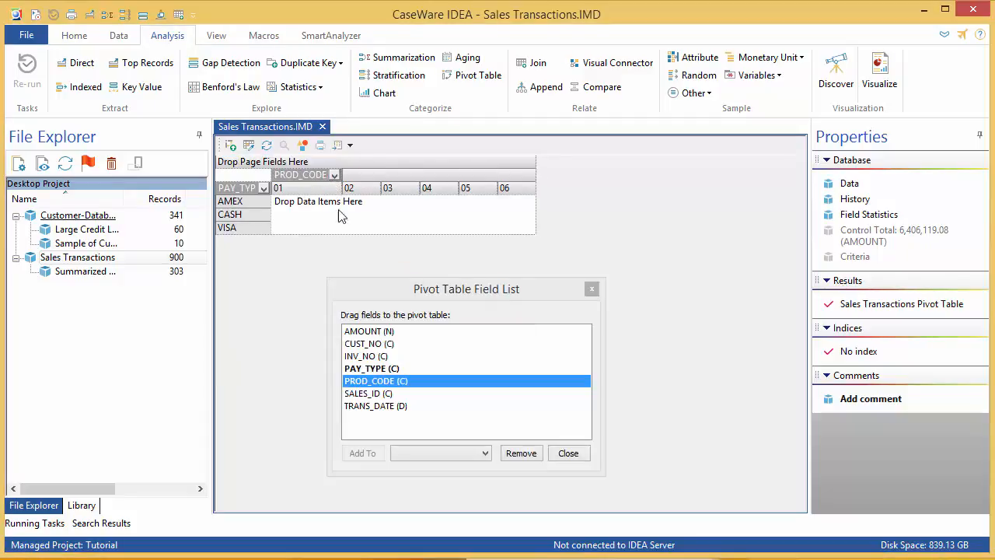
pyautogui.click(382, 333)
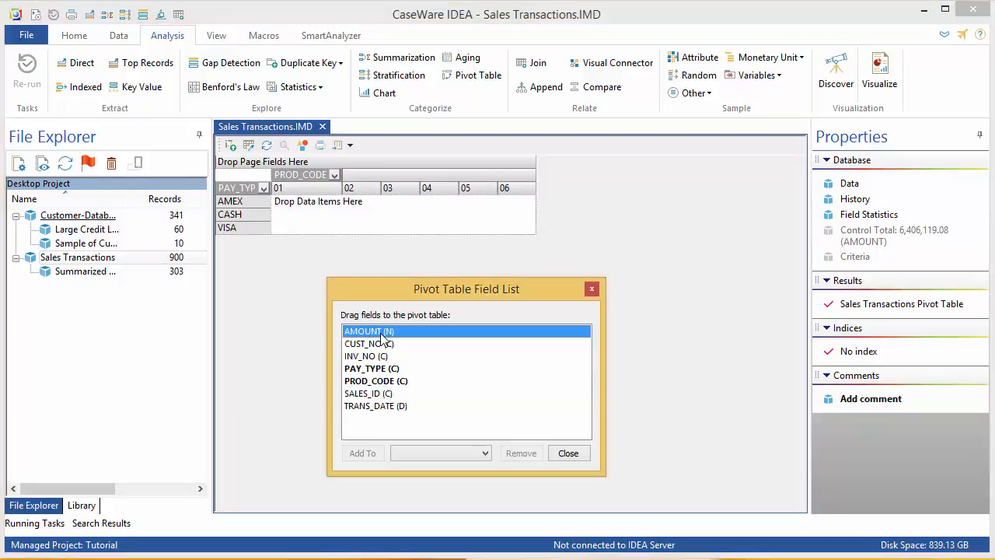
pyautogui.moveTo(375, 335); pyautogui.dragTo(389, 224)
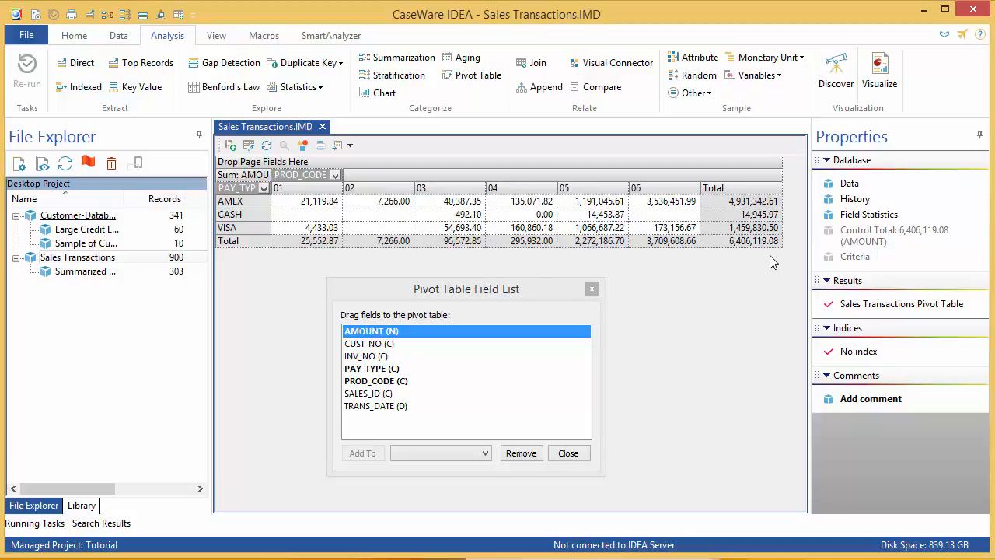
# Summarize the AMOUNT data item by Count instead of Sum.
pyautogui.doubleClick(601, 209)
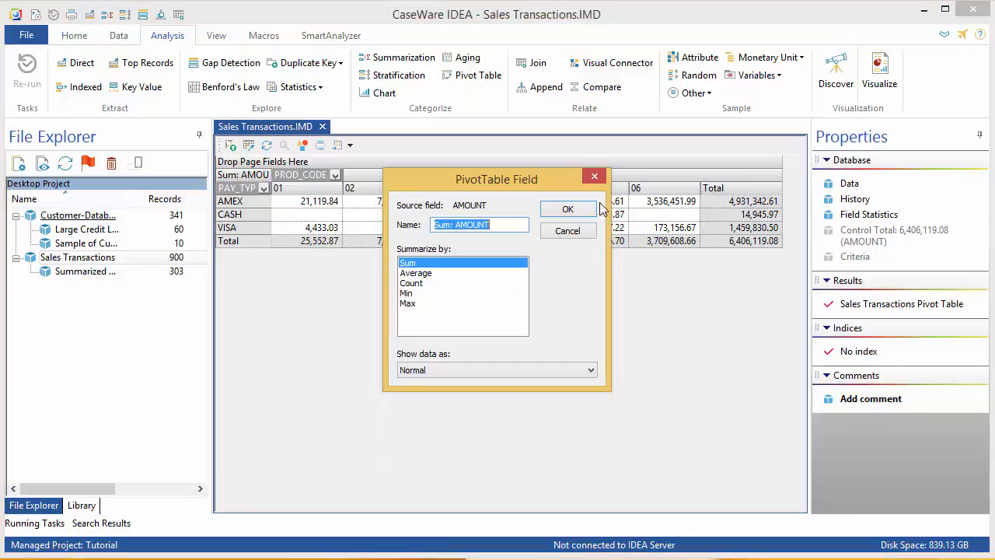
pyautogui.click(423, 289)
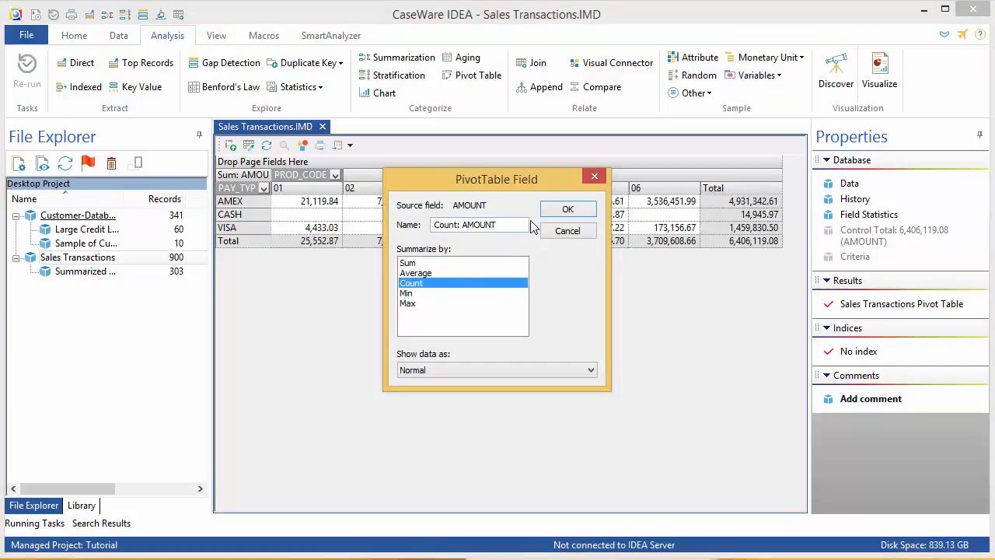
pyautogui.click(564, 214)
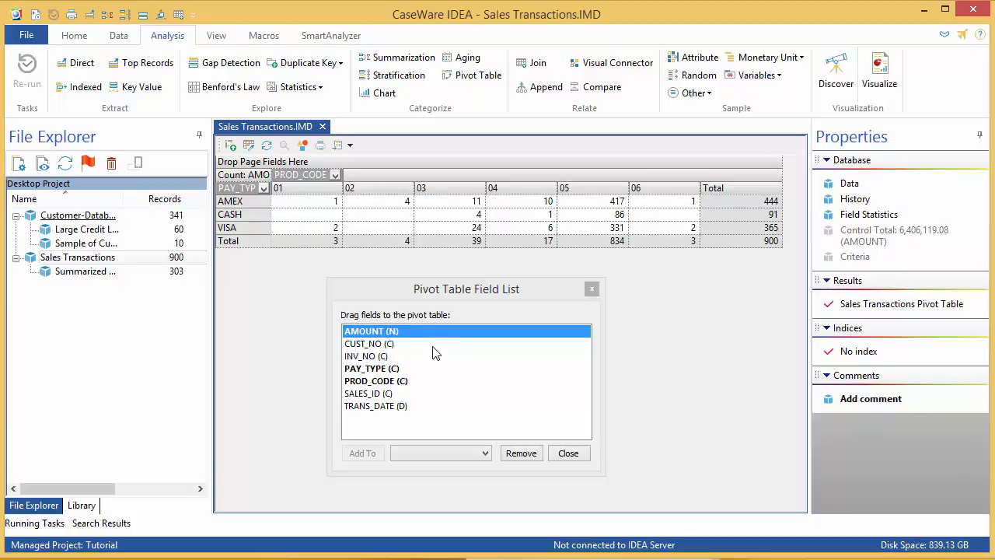
# Preview the records behind the product code 02 total and the CASH count for product code 03, closing each preview.
pyautogui.click(398, 240)
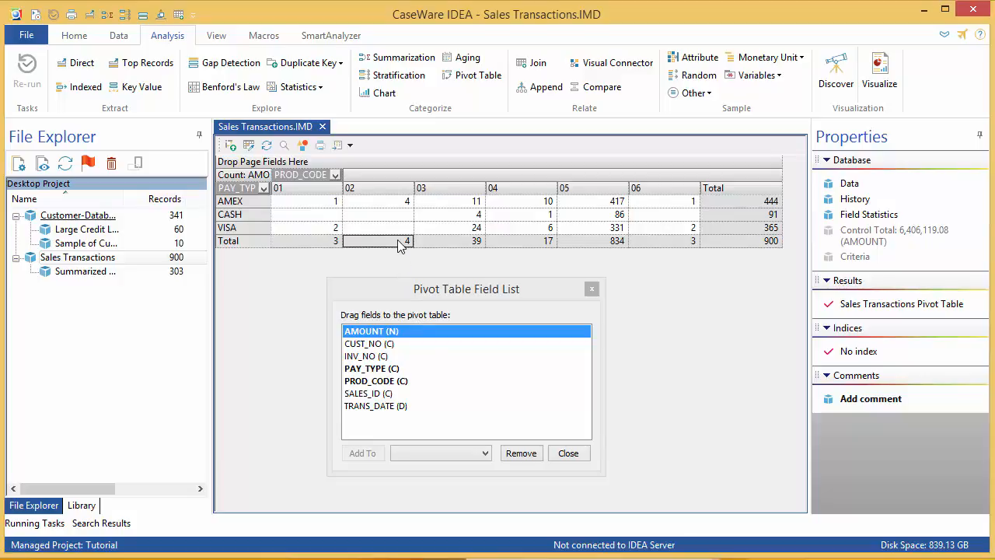
pyautogui.click(285, 146)
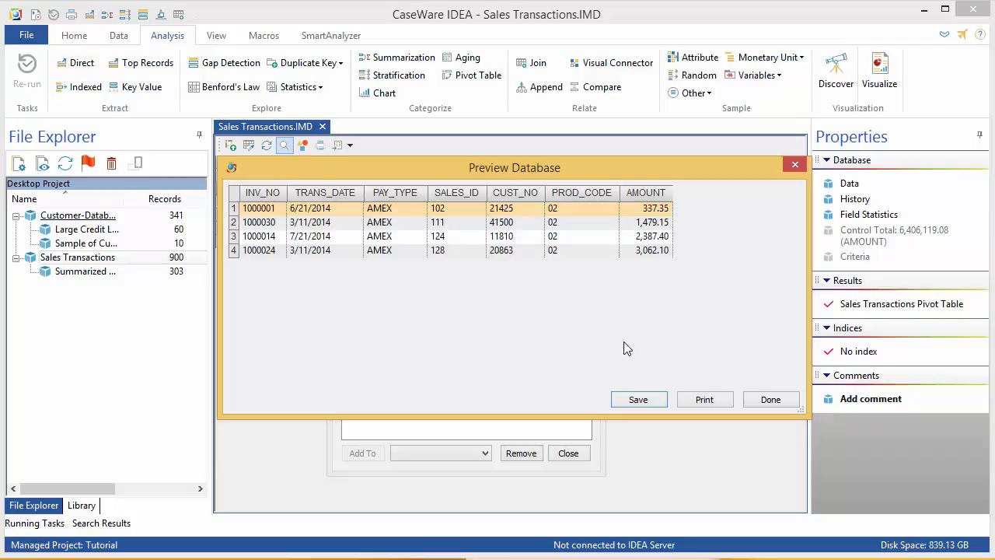
pyautogui.click(768, 400)
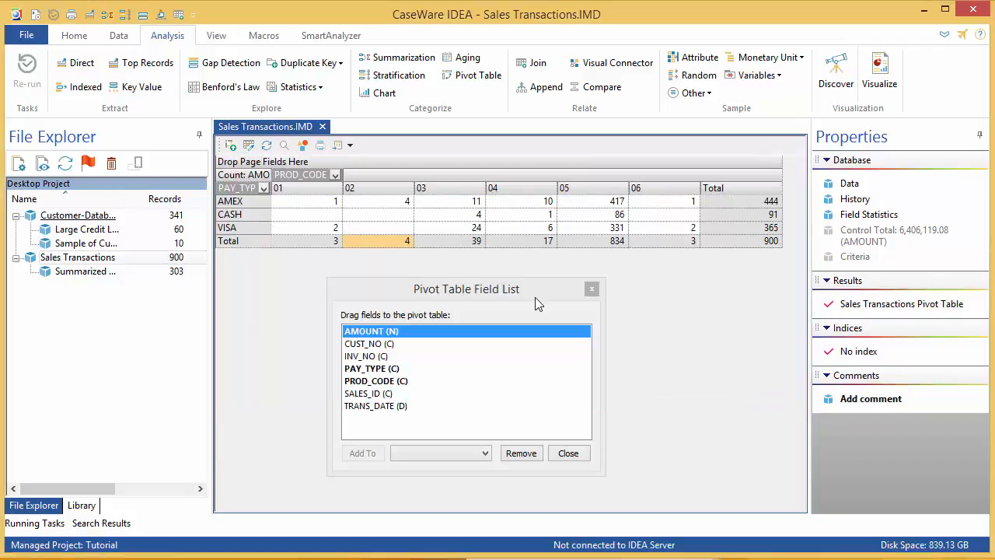
pyautogui.click(455, 218)
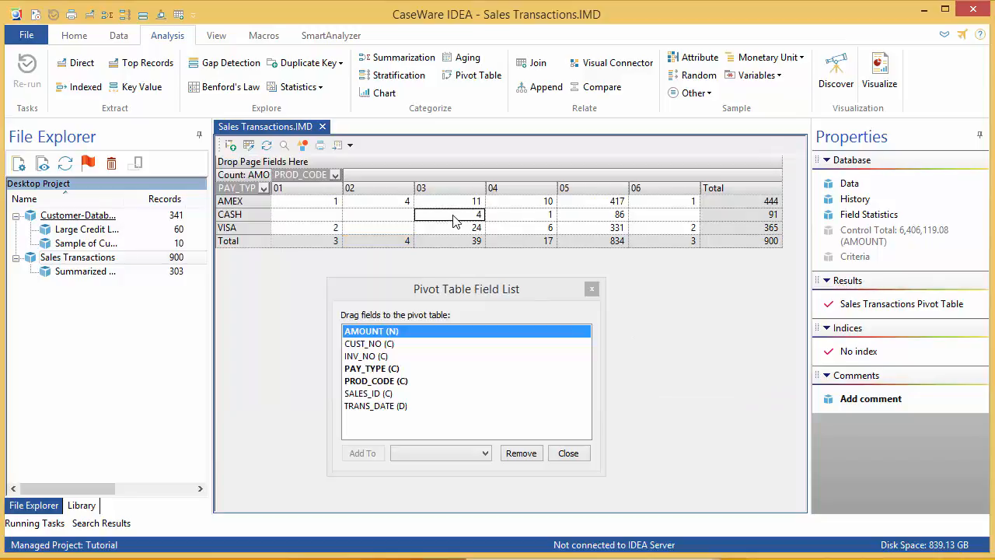
pyautogui.click(284, 146)
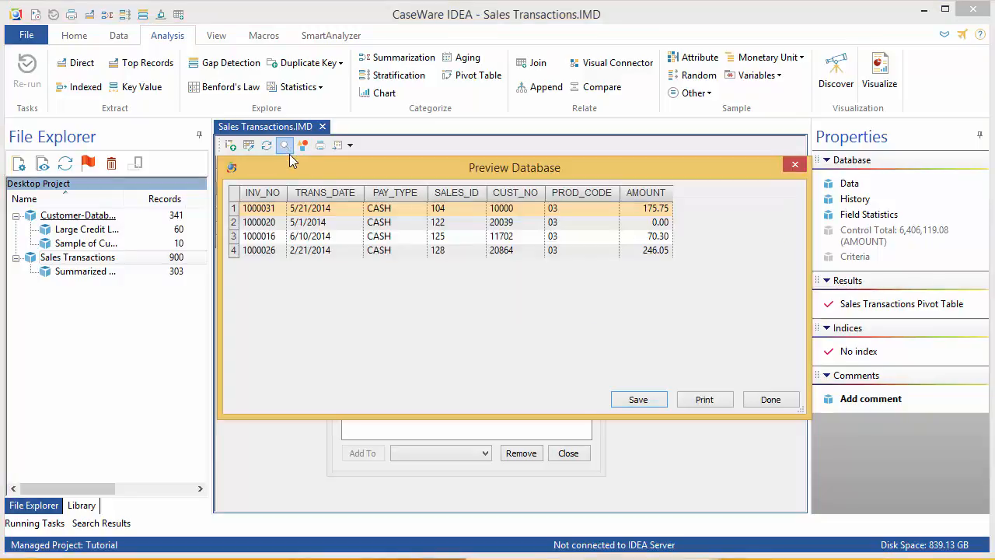
pyautogui.click(768, 401)
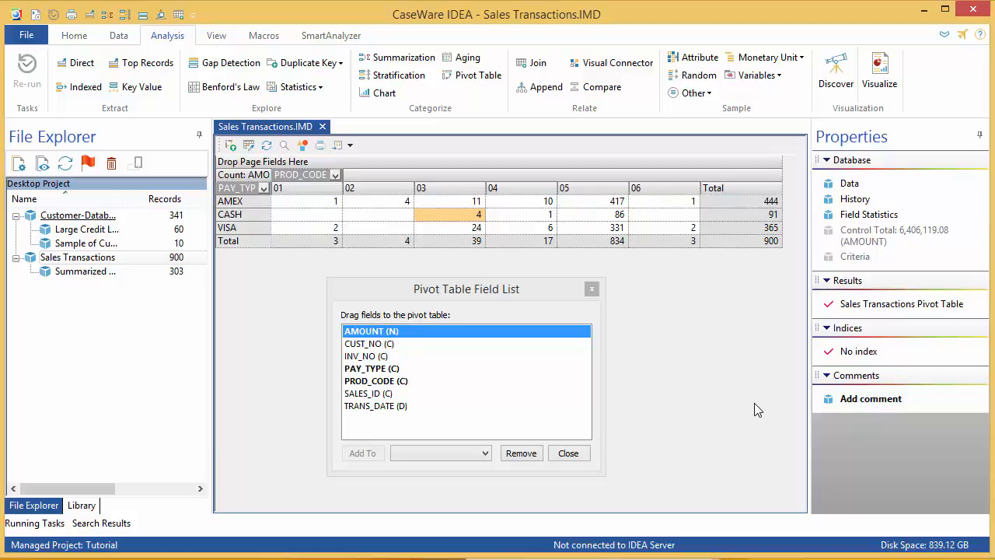
# Add SALES_ID as a column field ahead of PROD_CODE in the pivot table.
pyautogui.moveTo(367, 394); pyautogui.dragTo(280, 177)
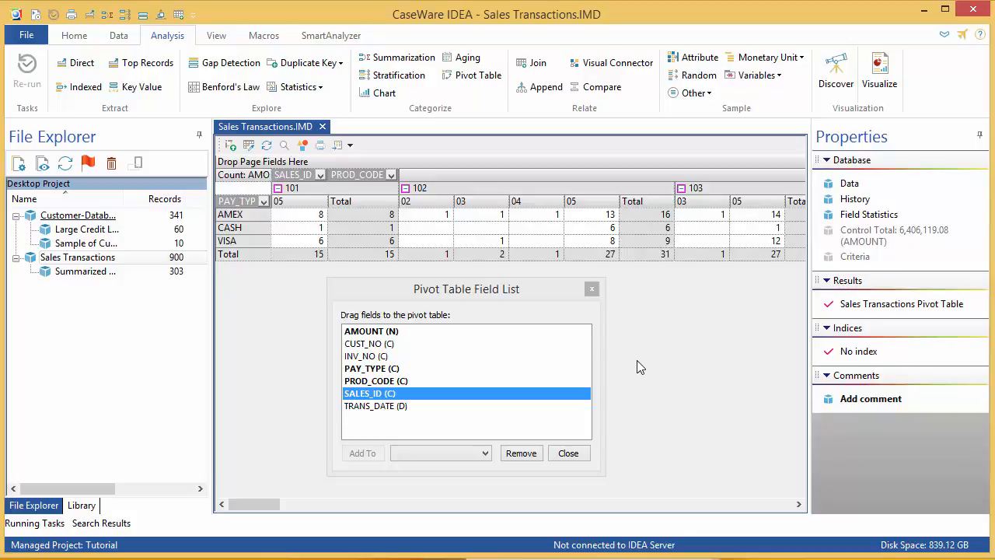
# Filter the pivot table's PROD_CODE field to show only product codes 02 and 04.
pyautogui.click(391, 175)
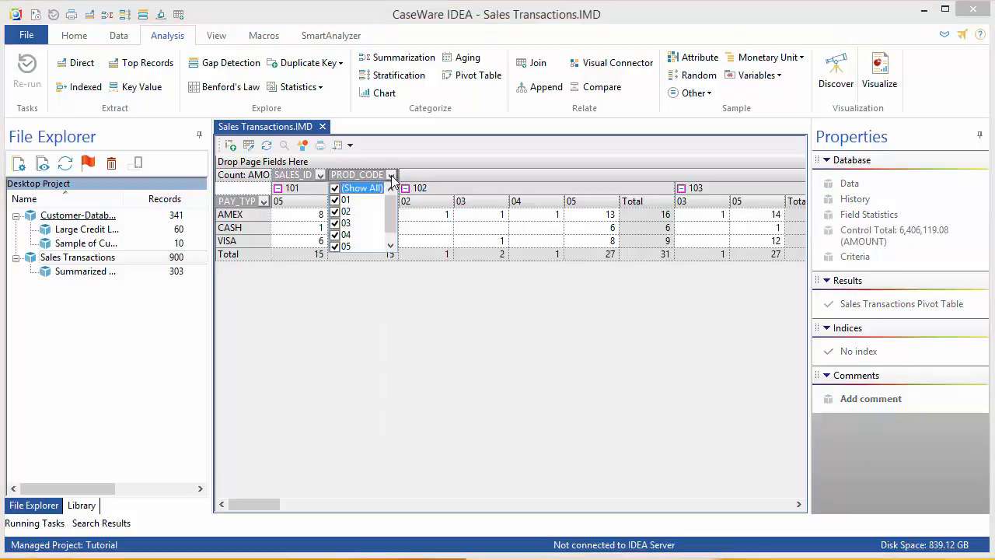
pyautogui.click(335, 189)
pyautogui.click(335, 212)
pyautogui.click(335, 235)
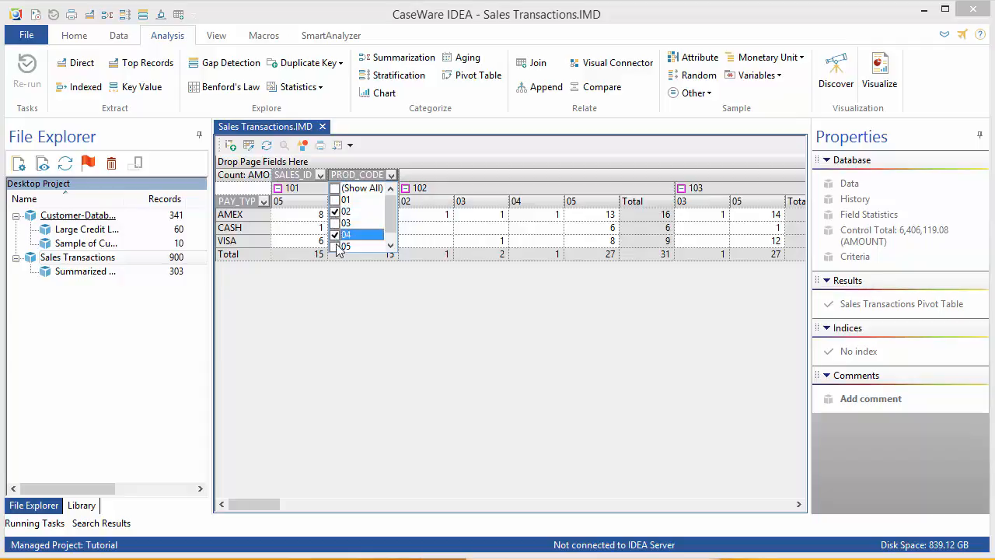
pyautogui.click(372, 311)
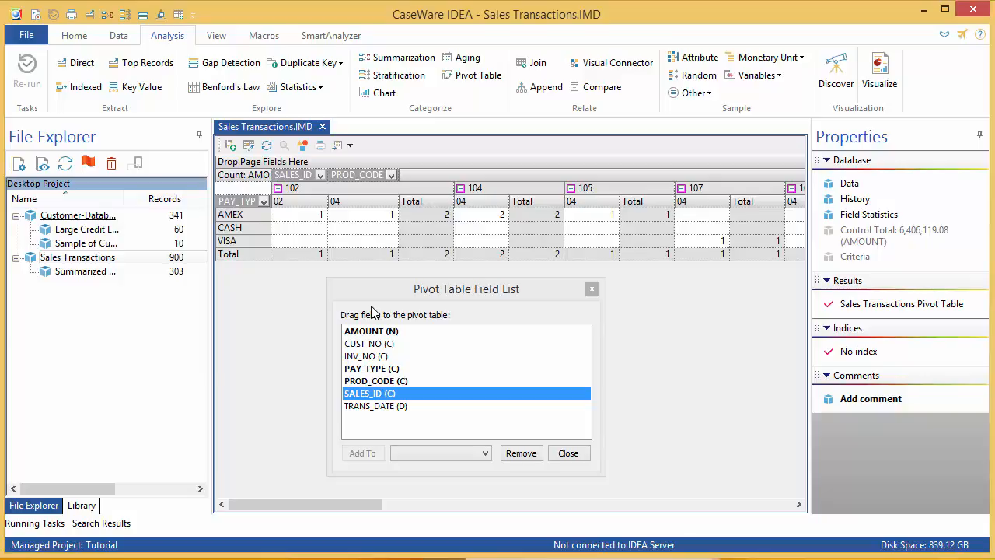
# Collapse all SALES_ID groups in the pivot table to their totals and close the field list.
pyautogui.click(279, 189)
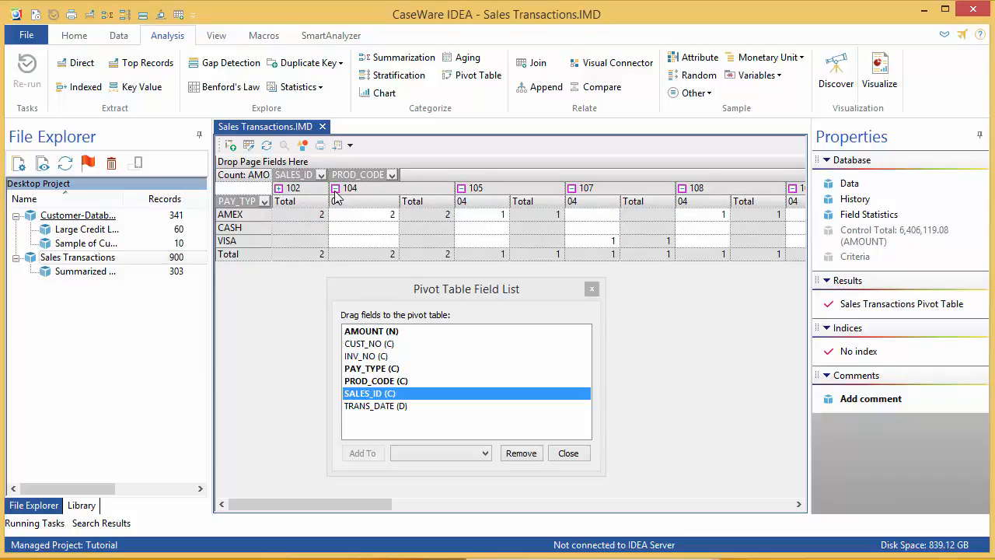
pyautogui.click(335, 188)
pyautogui.rightClick(301, 179)
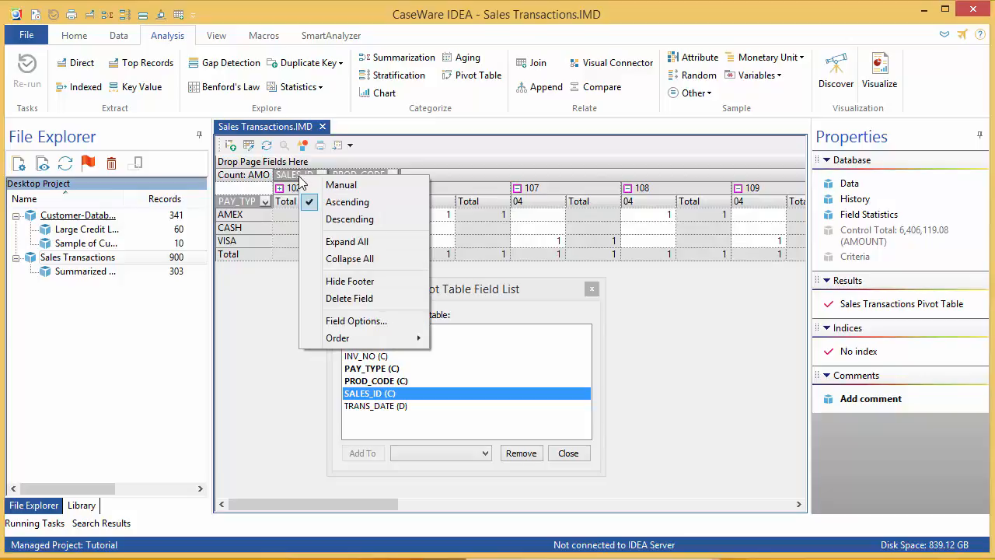
pyautogui.click(319, 259)
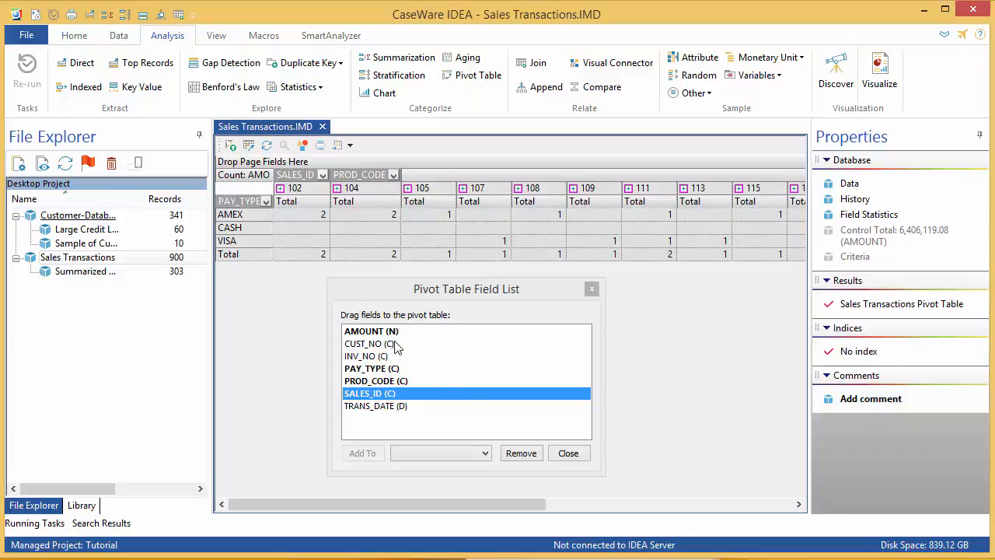
pyautogui.click(572, 456)
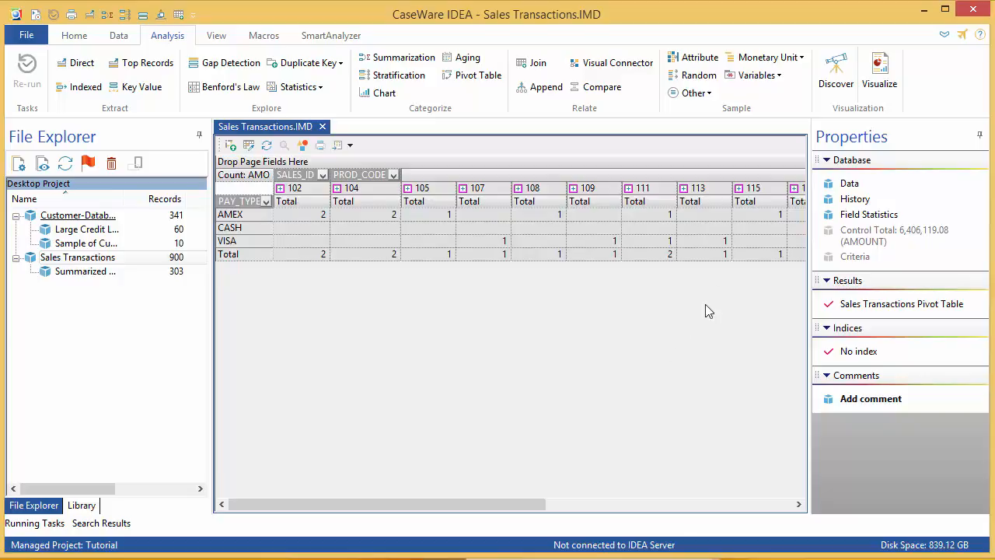
# Return from the pivot table to the Sales Transactions data and close the database.
pyautogui.click(850, 185)
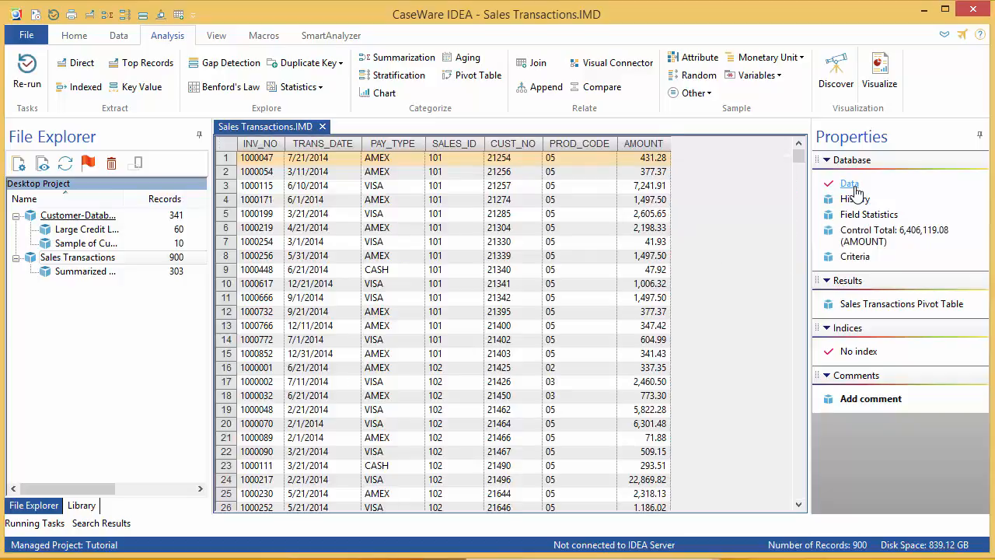
pyautogui.rightClick(303, 129)
pyautogui.click(306, 151)
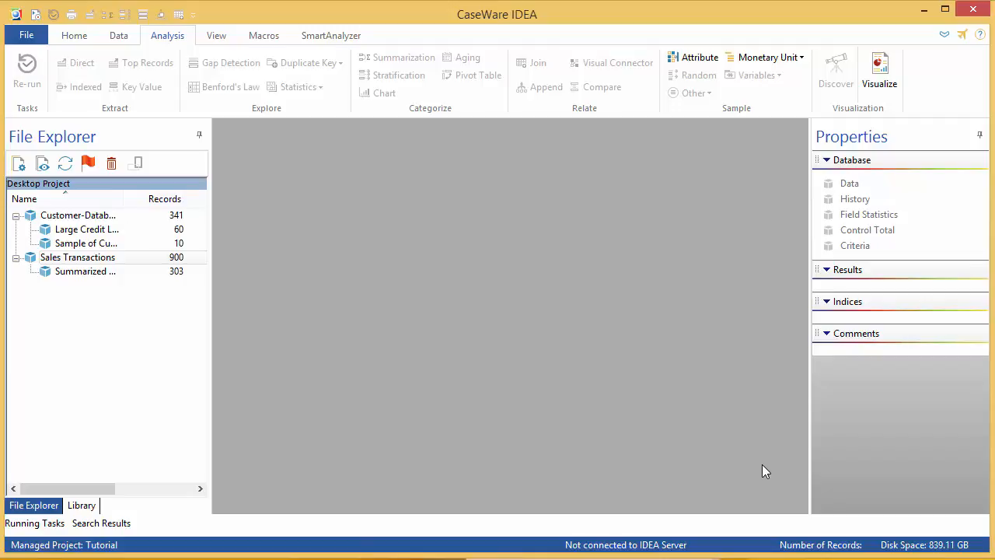
# Open Summarized Transactions and Customer-Database1 and arrange them one above the other, with the customer database below.
pyautogui.click(68, 277)
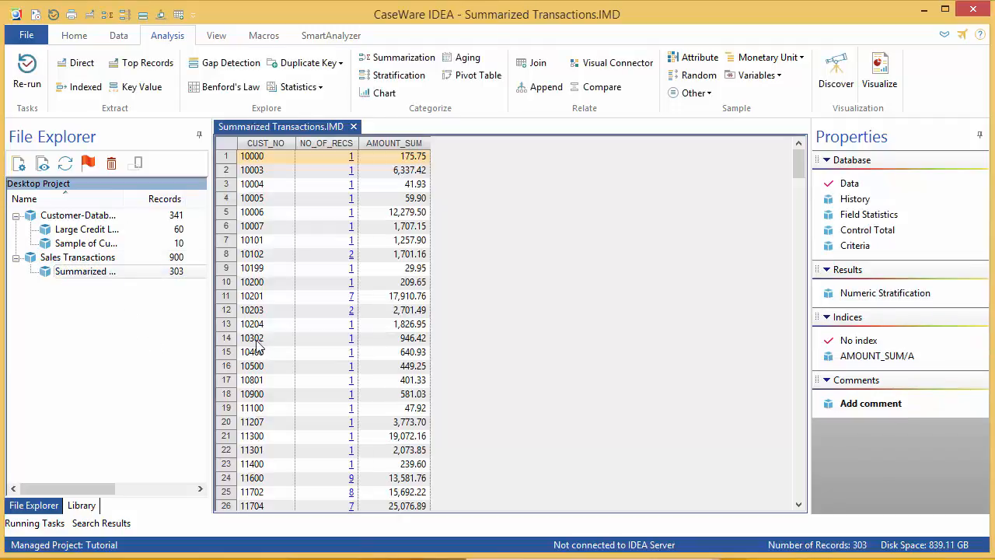
pyautogui.doubleClick(85, 216)
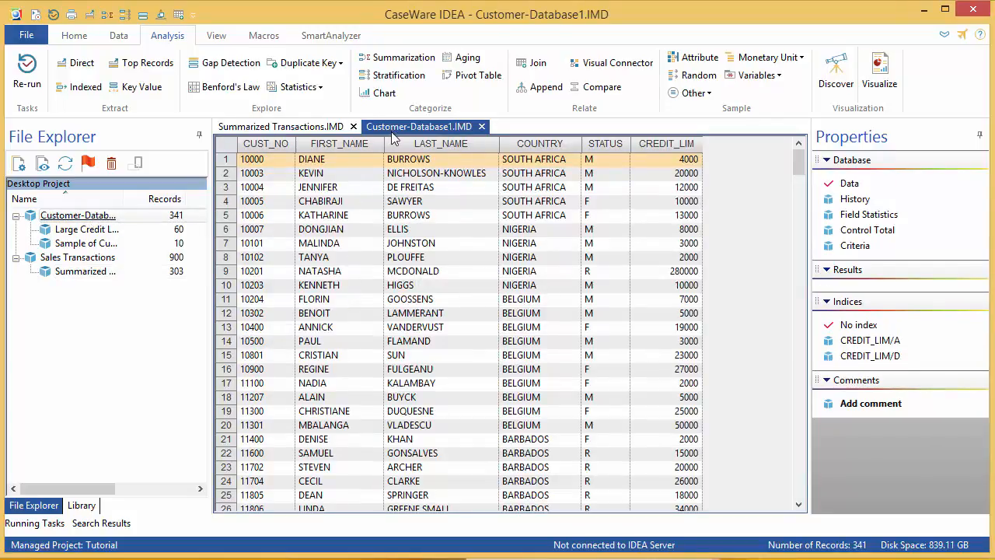
pyautogui.moveTo(396, 134); pyautogui.dragTo(376, 507)
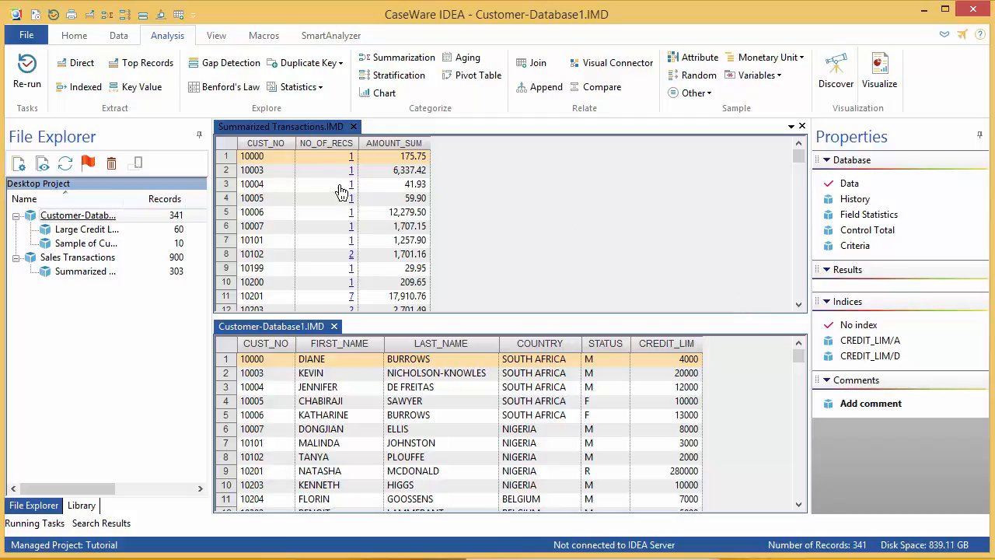
# Set up a join with Summarized Transactions as primary and Customer-Database1 as secondary database, keeping all secondary fields included.
pyautogui.click(338, 132)
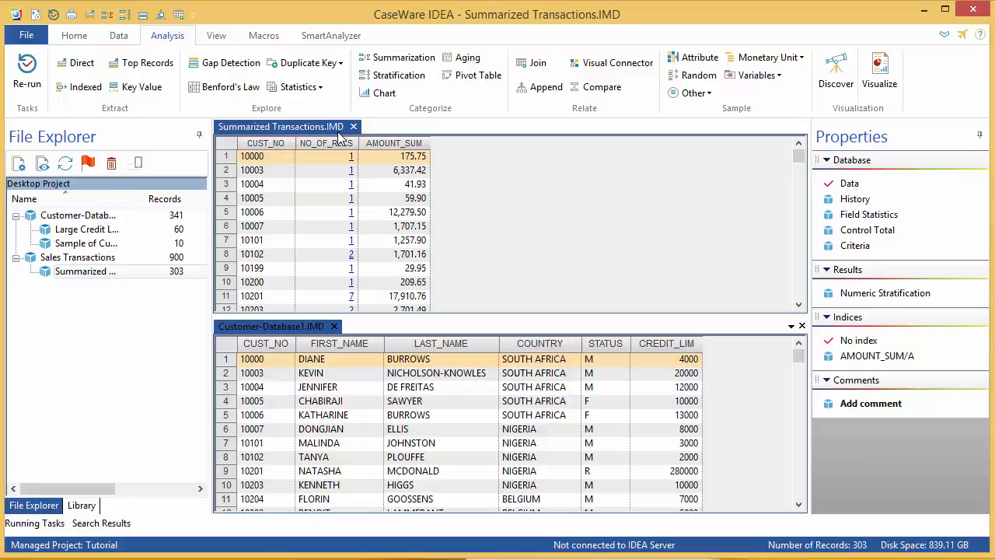
pyautogui.click(522, 68)
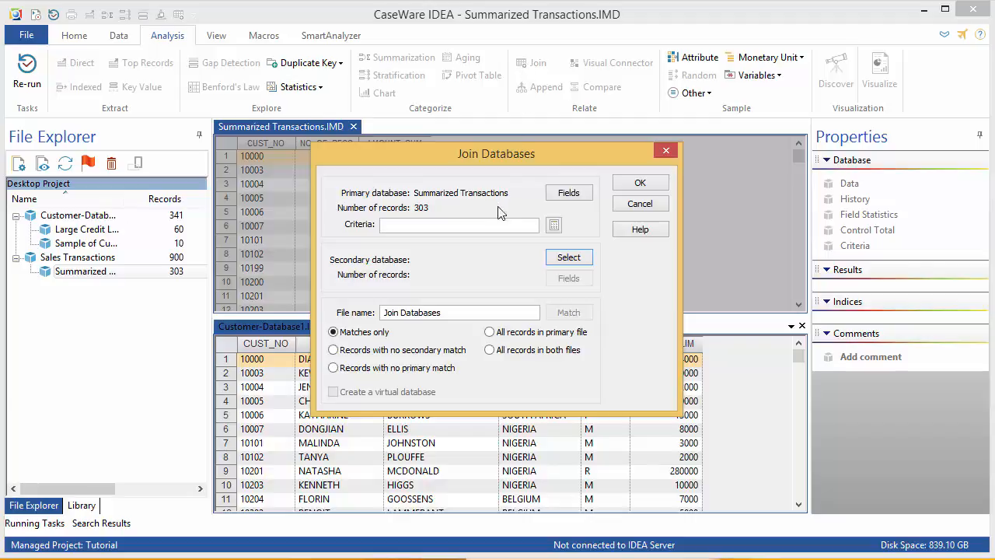
pyautogui.click(574, 261)
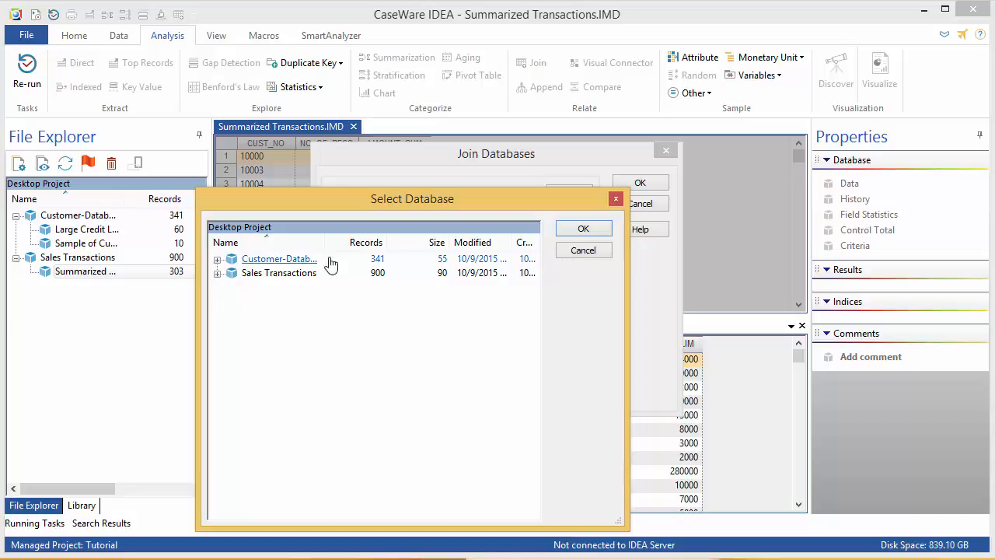
pyautogui.click(287, 261)
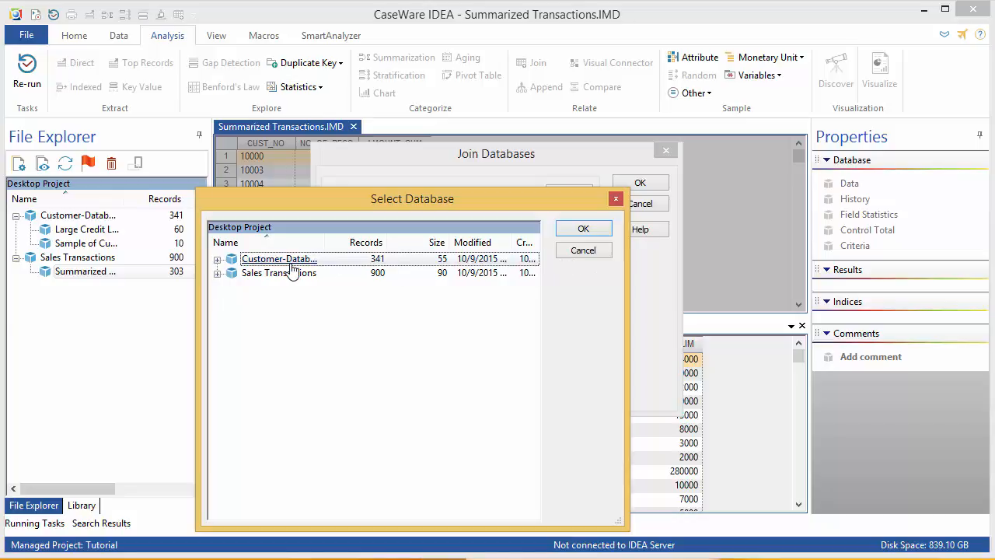
pyautogui.click(577, 230)
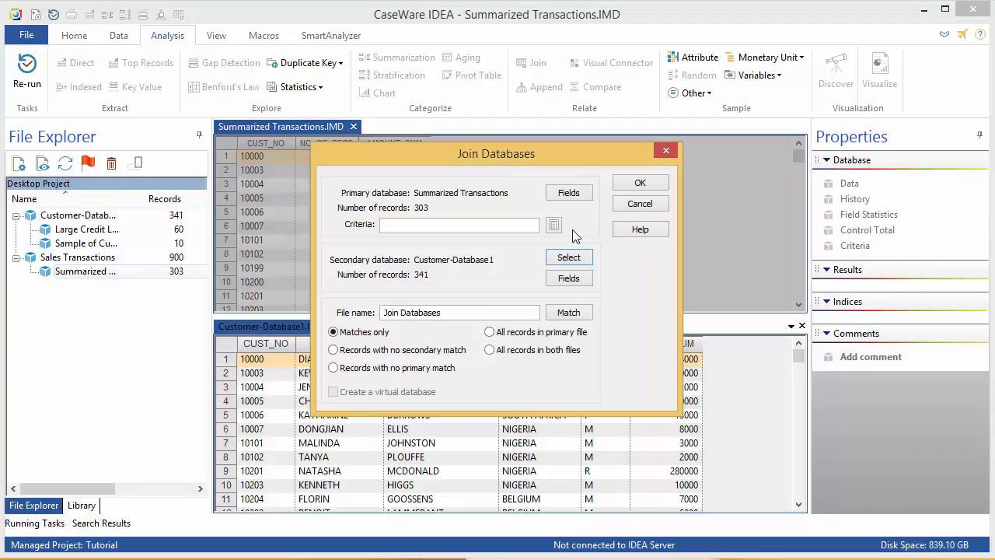
pyautogui.click(571, 282)
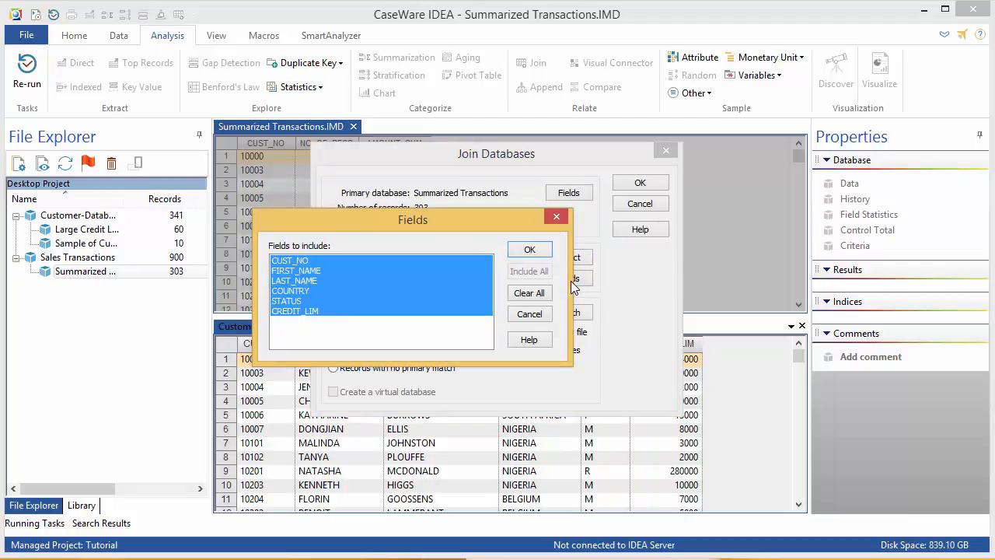
pyautogui.click(542, 251)
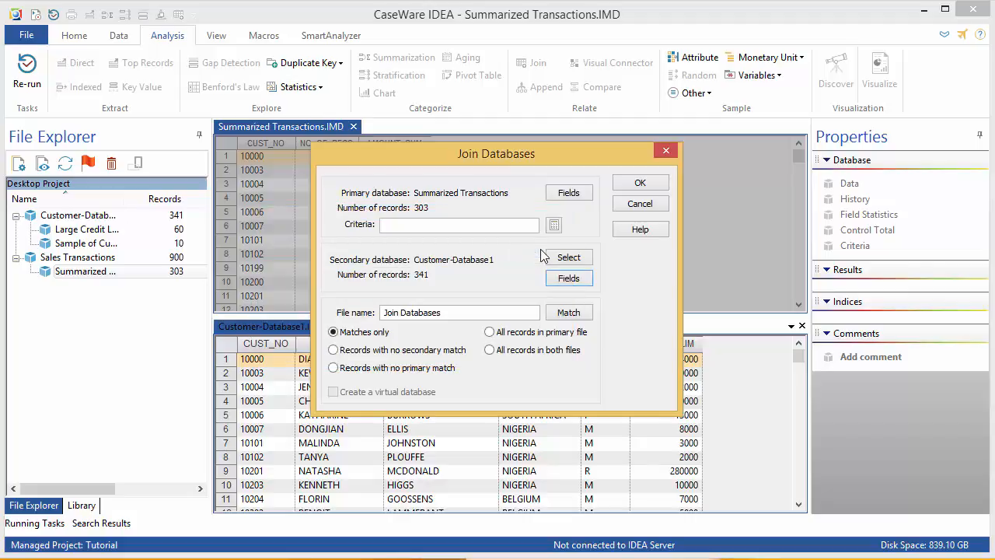
# Name the joined output file Customer Balances.
pyautogui.click(462, 312)
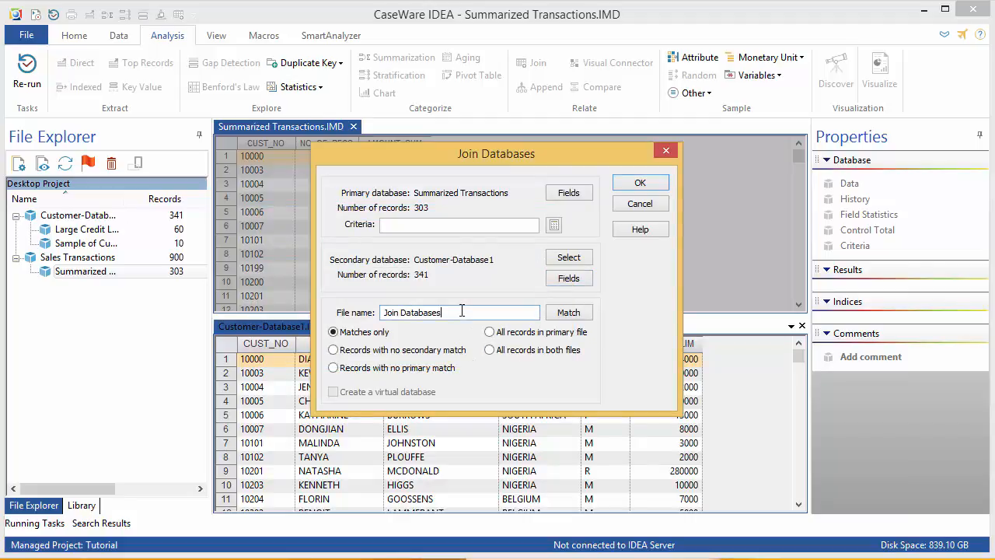
pyautogui.moveTo(462, 312); pyautogui.dragTo(333, 319)
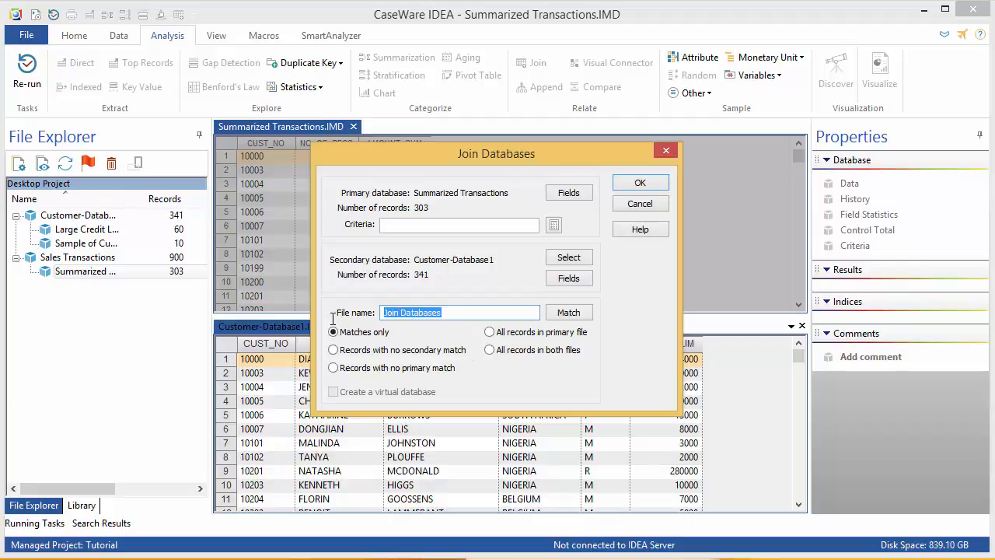
pyautogui.write('Customer Ba')
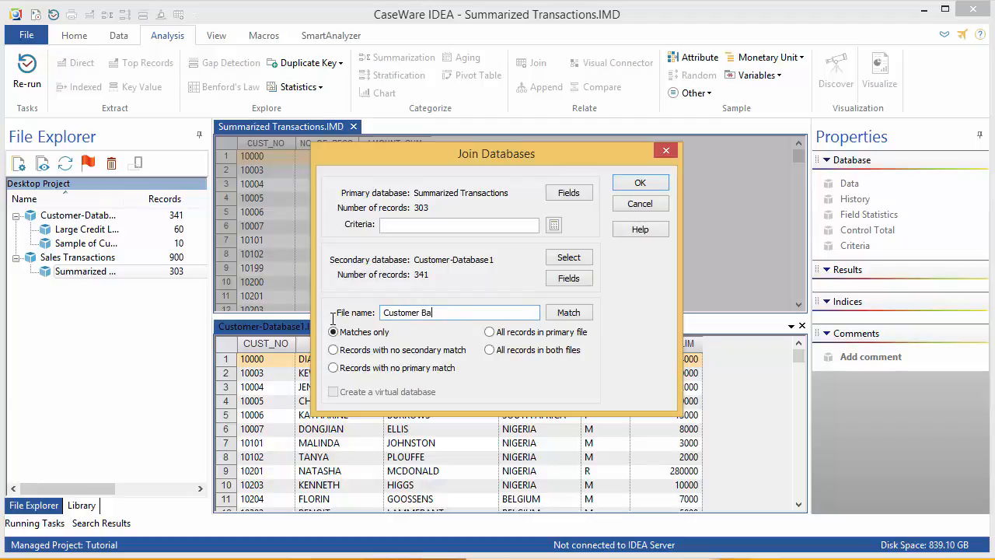
pyautogui.write('lances')
# Match the two databases on CUST_NO as primary and secondary key field in ascending order.
pyautogui.click(589, 318)
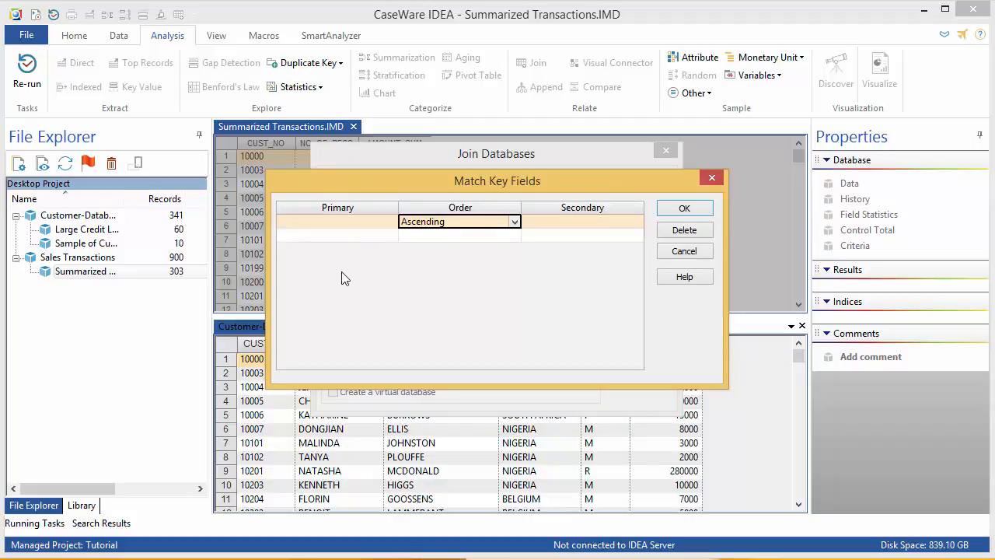
pyautogui.click(323, 225)
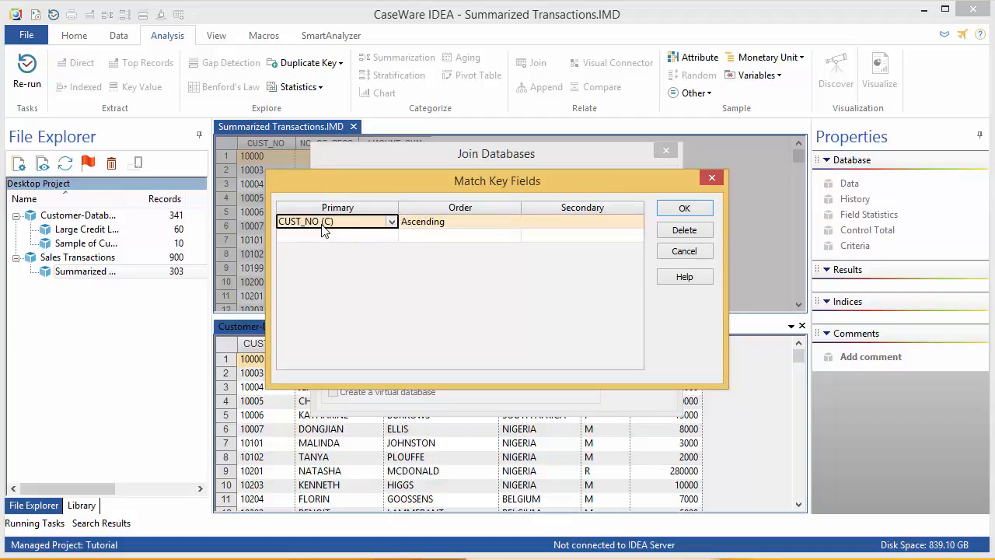
pyautogui.click(566, 225)
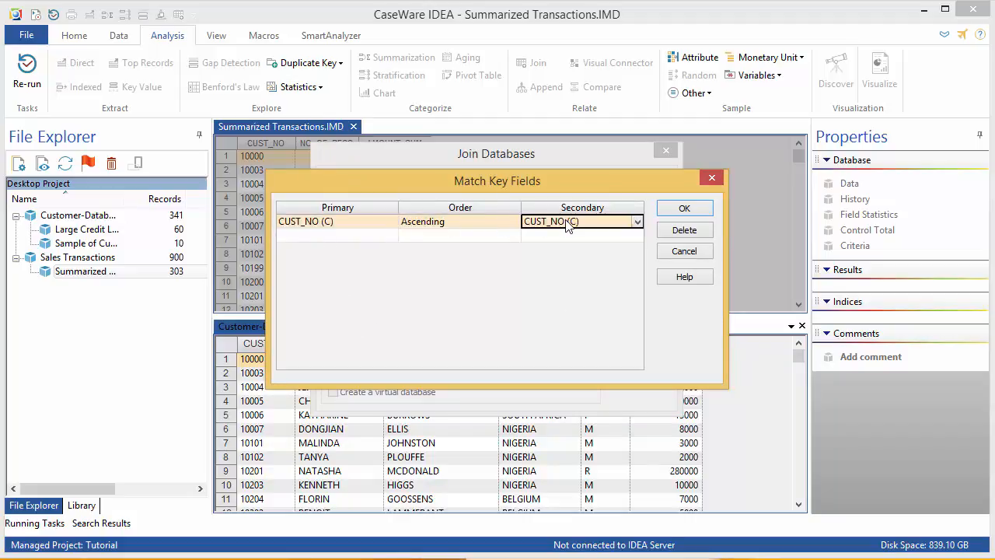
pyautogui.click(684, 212)
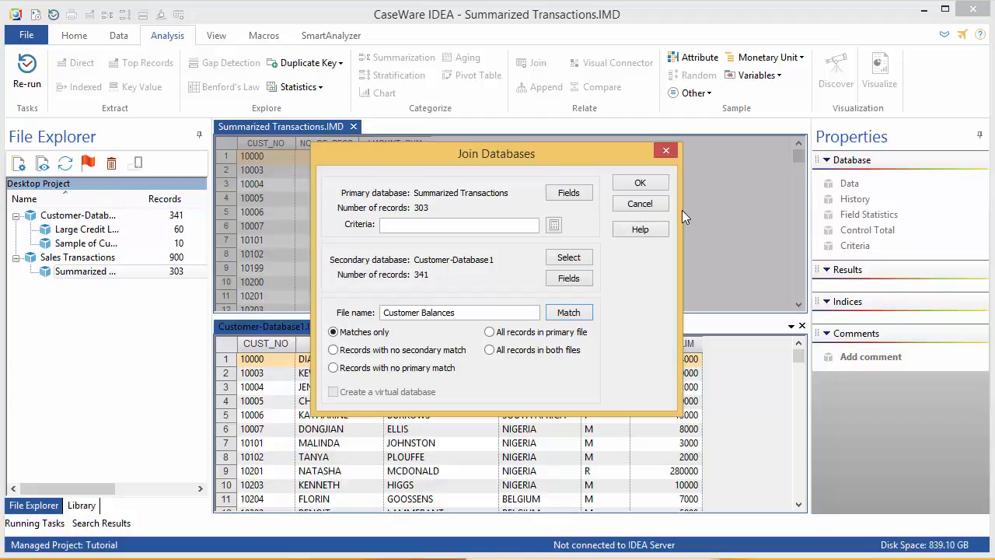
# Run the join with all records in both files, then close Customer-Database1.
pyautogui.click(529, 353)
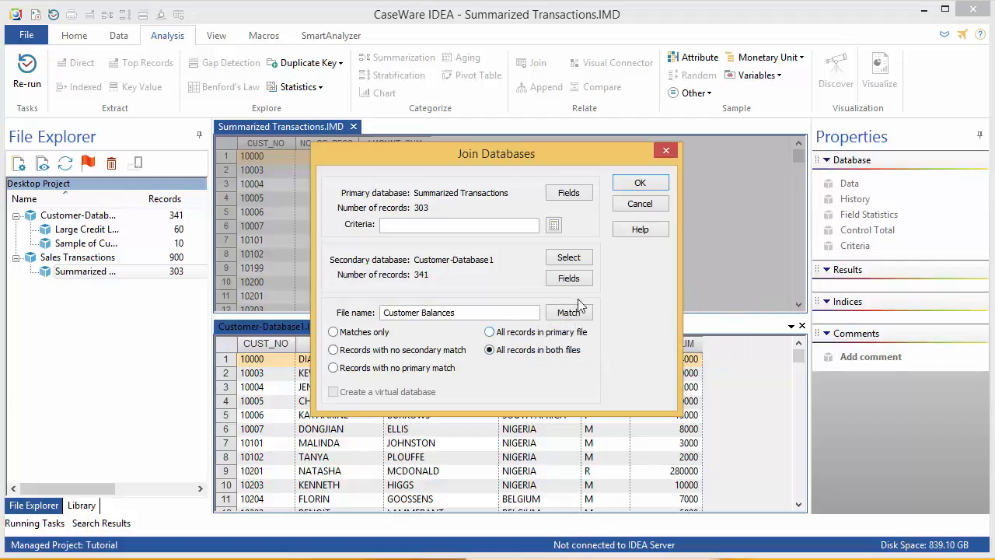
pyautogui.click(661, 185)
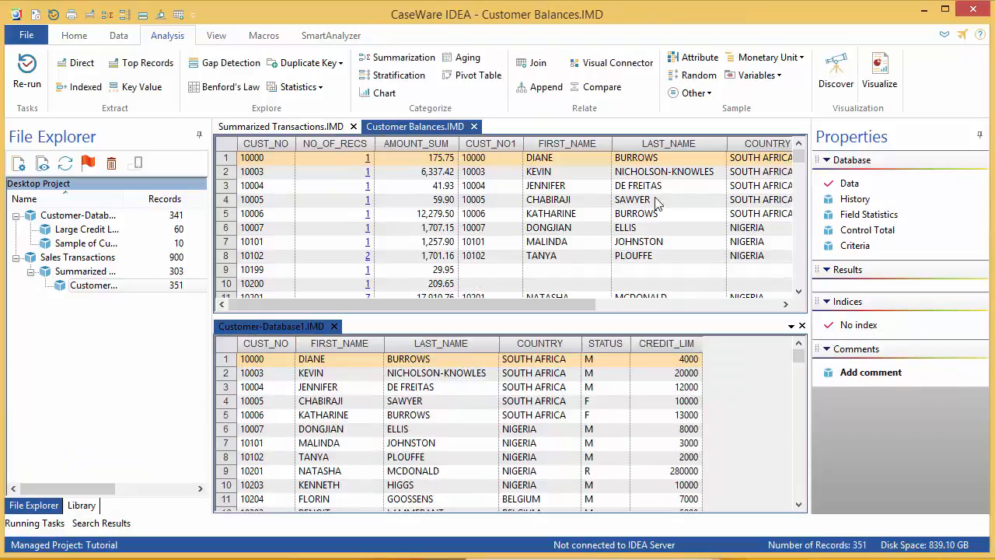
pyautogui.click(338, 330)
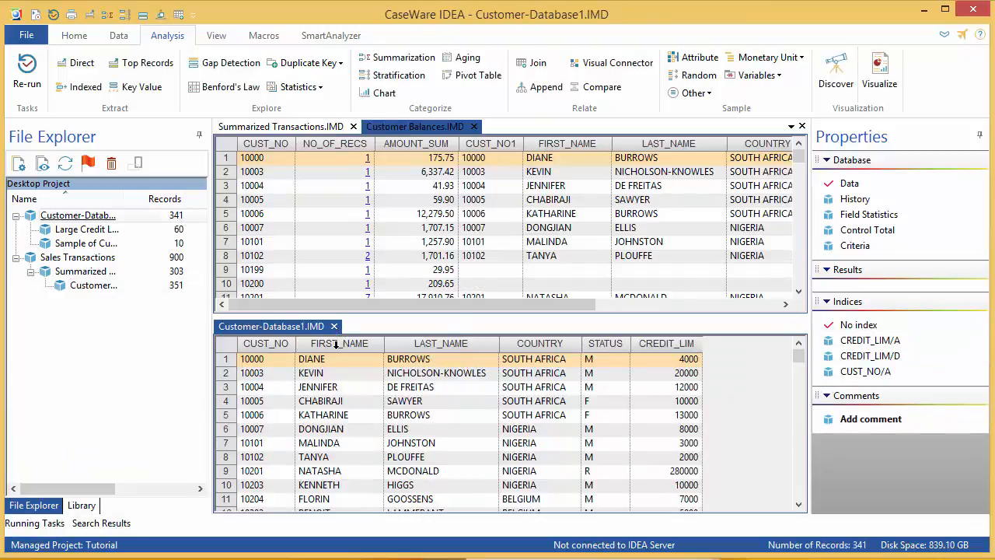
pyautogui.click(334, 327)
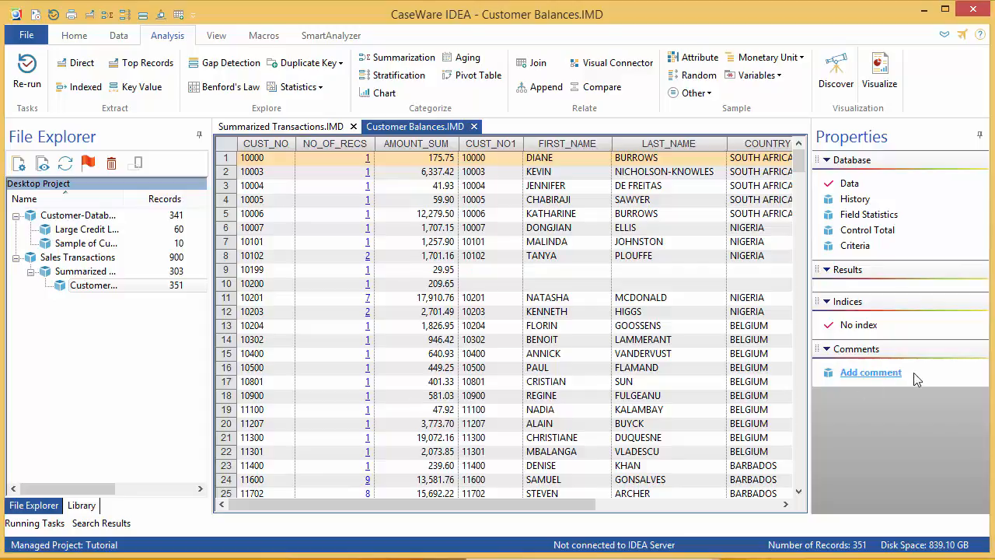
# Review the Customer Balances history, expanding the source databases' entries and the Join Databases details on unmatched records, join type and key.
pyautogui.click(863, 203)
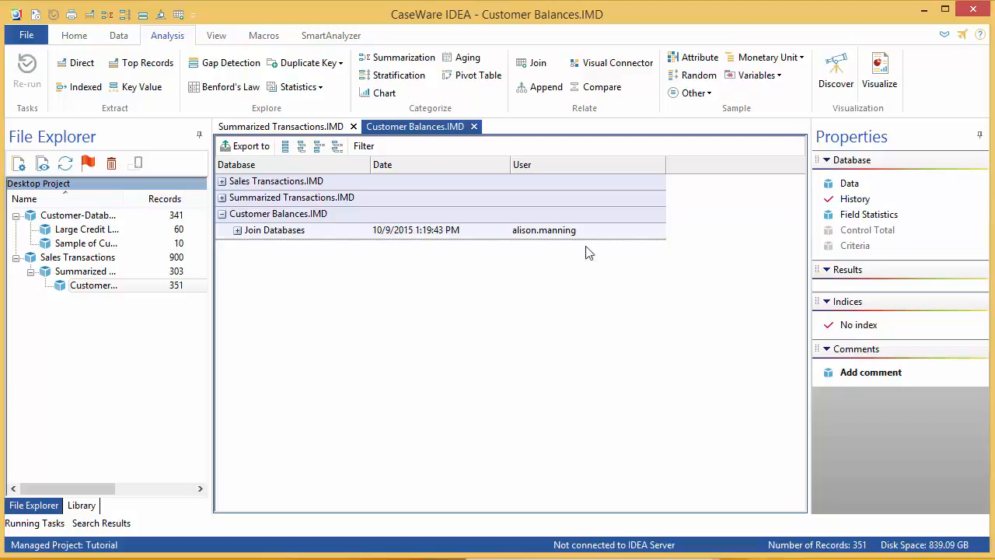
pyautogui.click(221, 182)
pyautogui.click(221, 229)
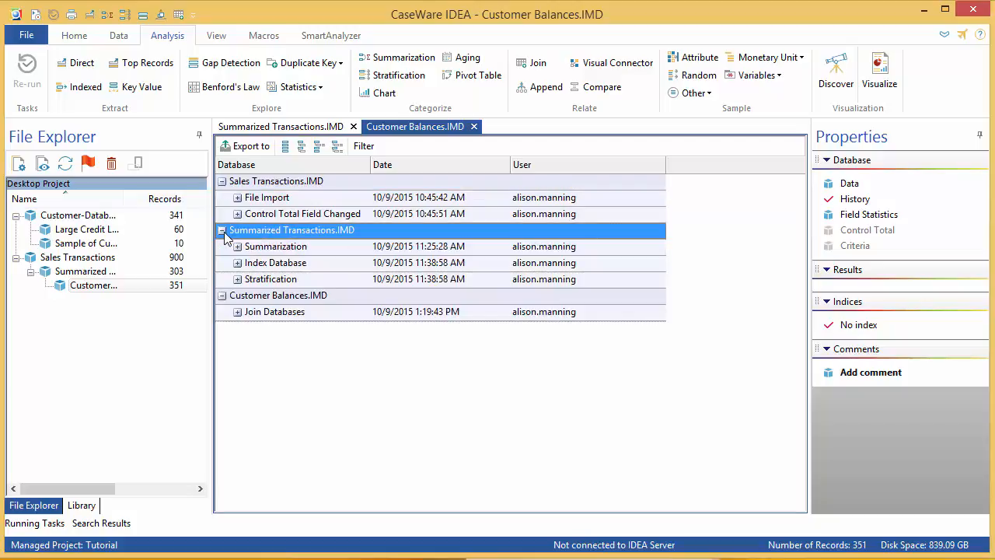
pyautogui.click(237, 314)
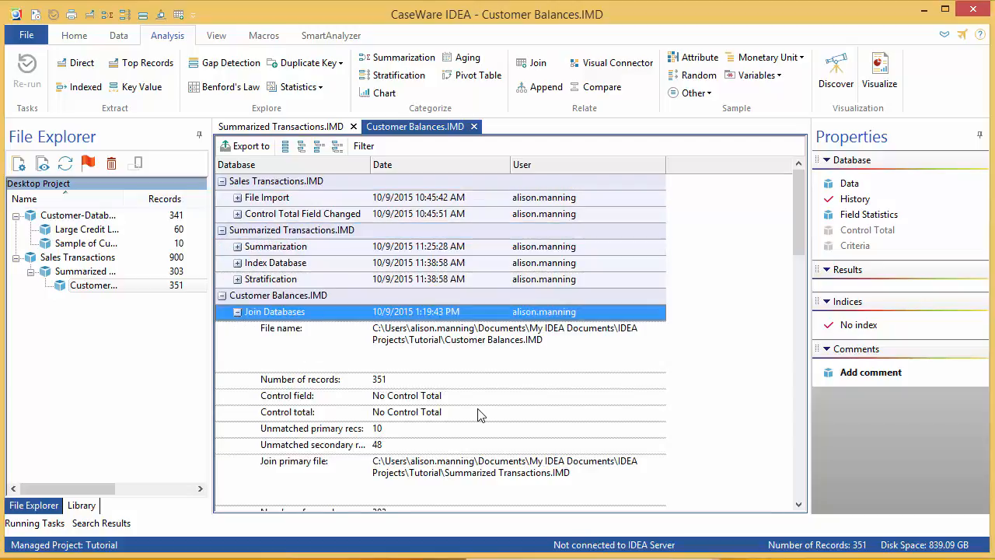
pyautogui.scroll(-2, 479, 416)
pyautogui.scroll(-4, 478, 416)
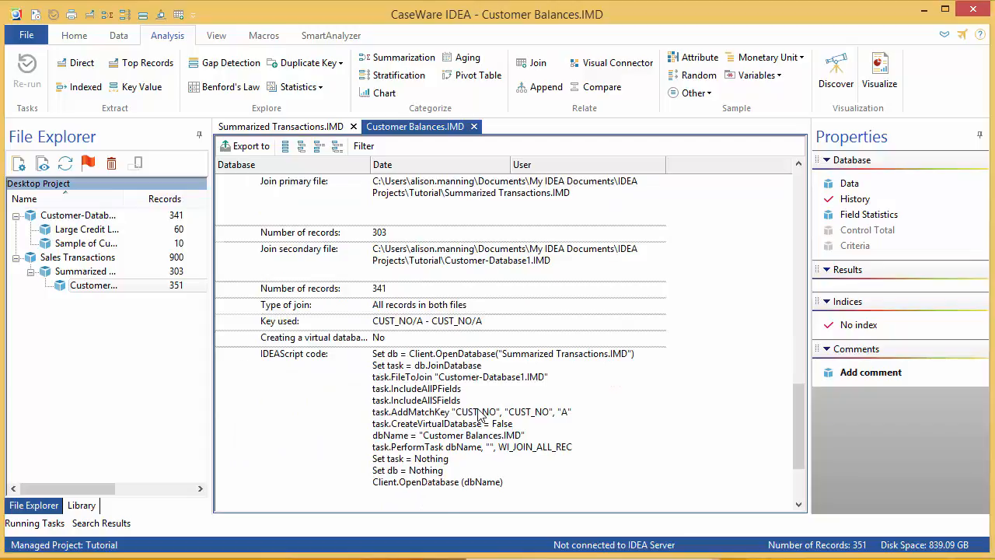
pyautogui.scroll(4, 478, 416)
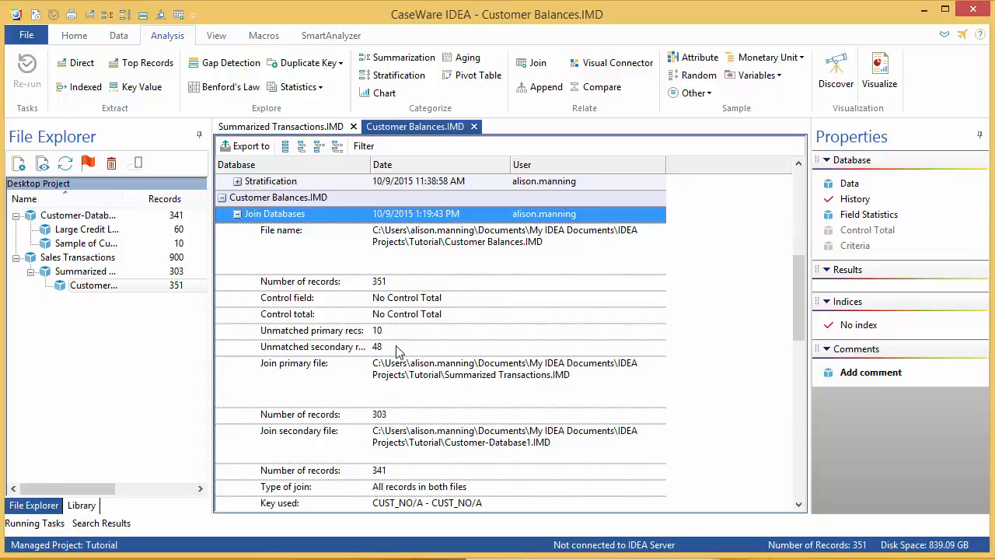
# Display the Customer Balances records whose CUST_NO1 is blank, and clear the criteria after reviewing them.
pyautogui.scroll(-5, 398, 352)
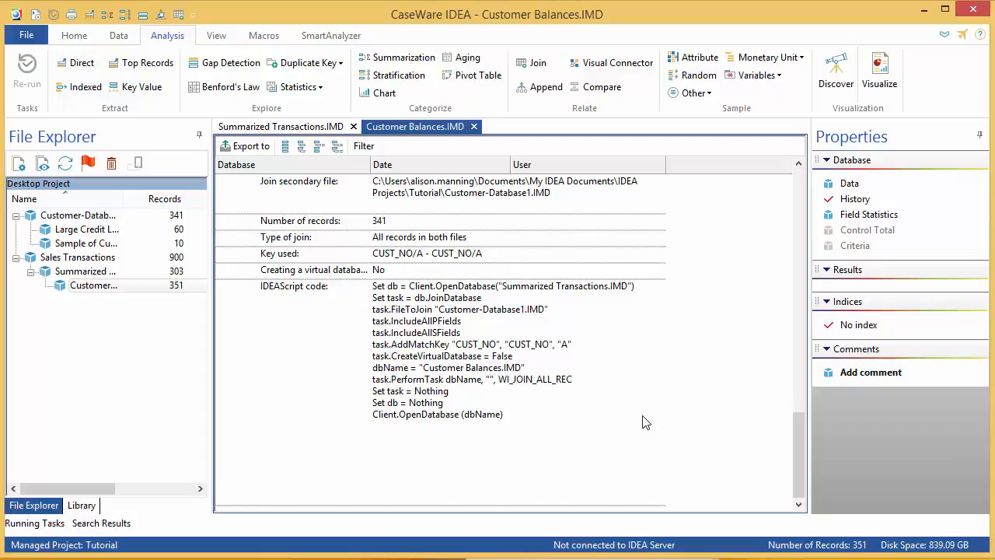
pyautogui.click(849, 184)
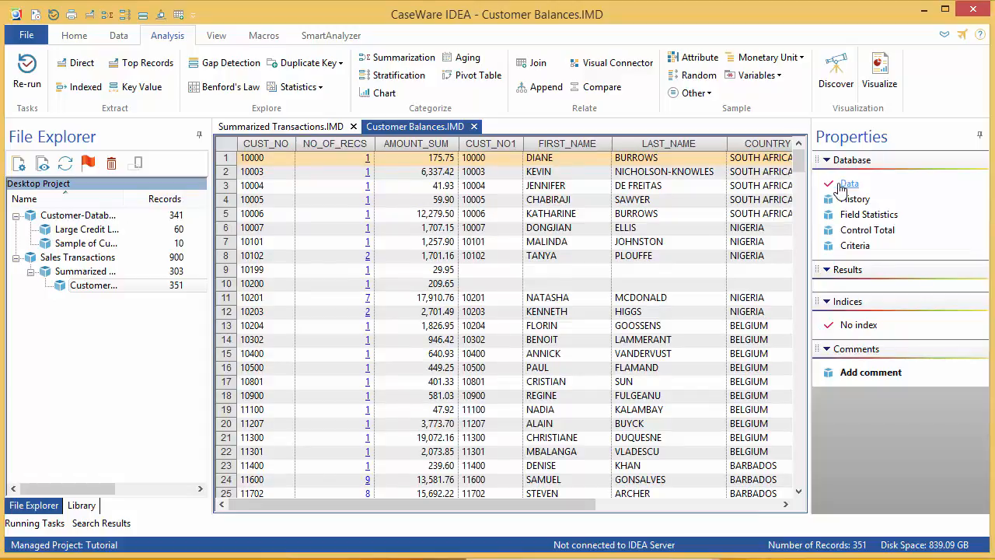
pyautogui.click(227, 270)
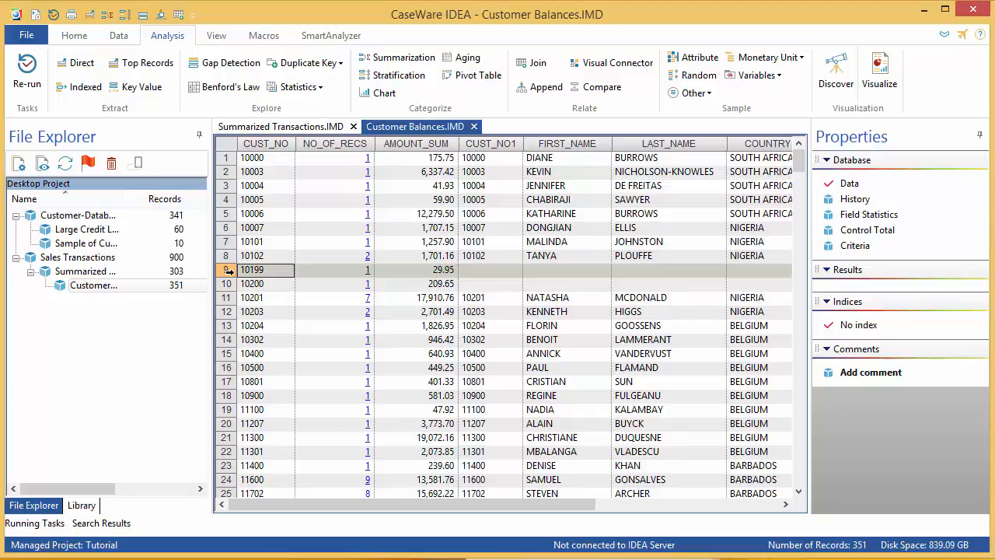
pyautogui.click(493, 270)
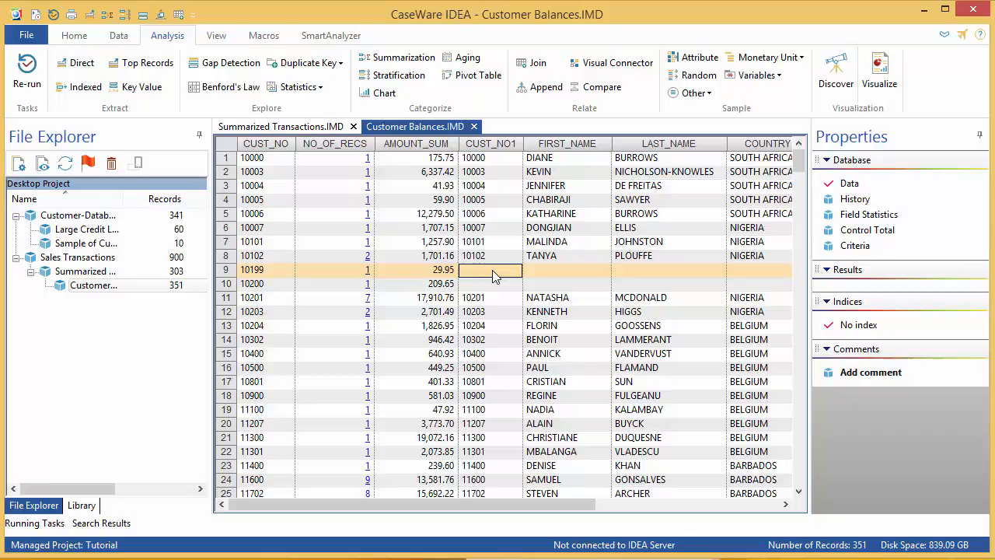
pyautogui.rightClick(492, 270)
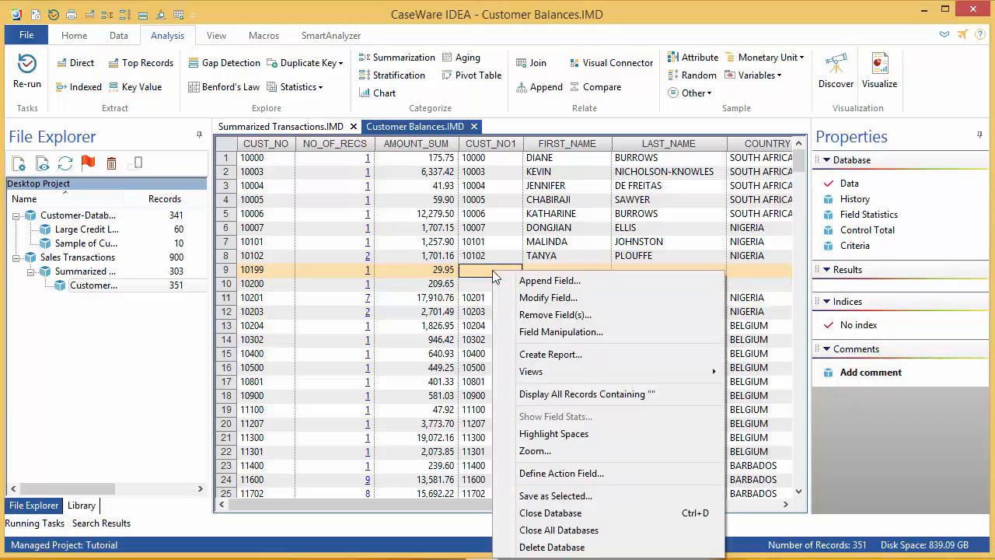
pyautogui.click(511, 397)
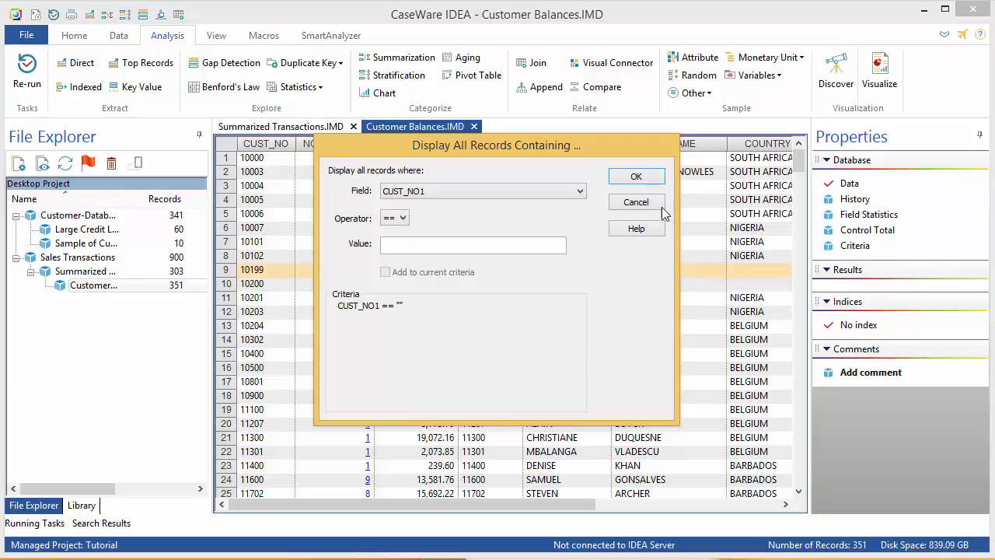
pyautogui.click(652, 175)
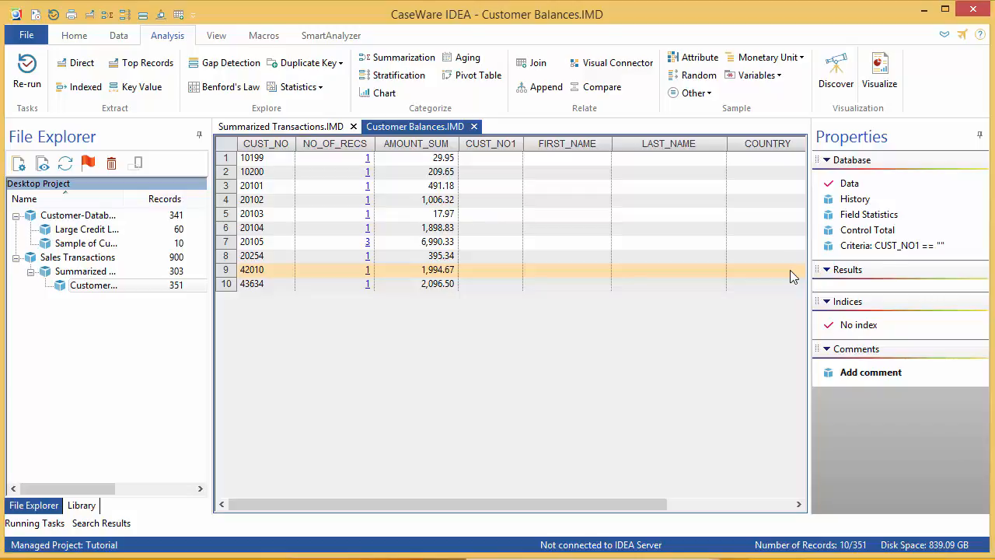
pyautogui.rightClick(853, 245)
pyautogui.click(865, 257)
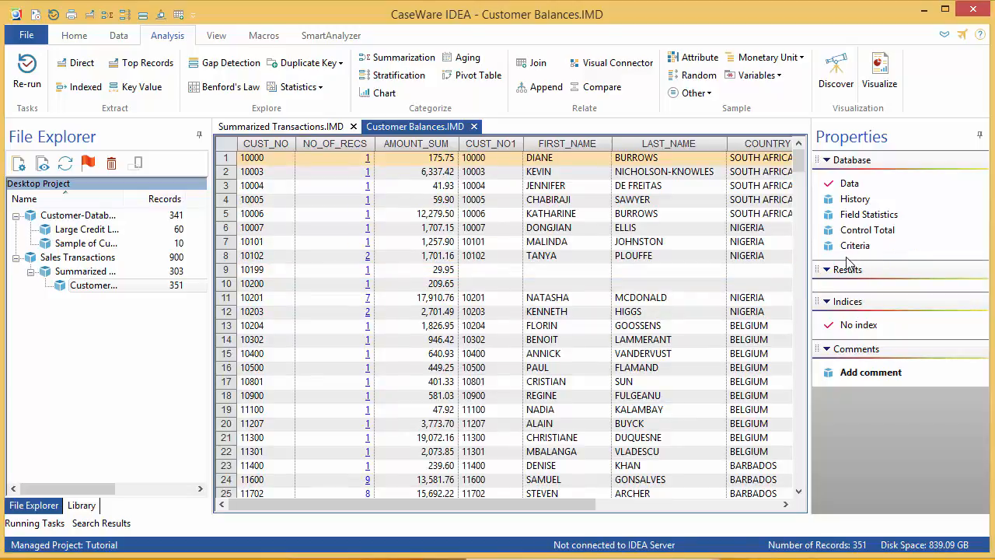
# Display the Customer Balances records where AMOUNT_SUM equals 0.00, and clear the criteria after reviewing them.
pyautogui.rightClick(426, 214)
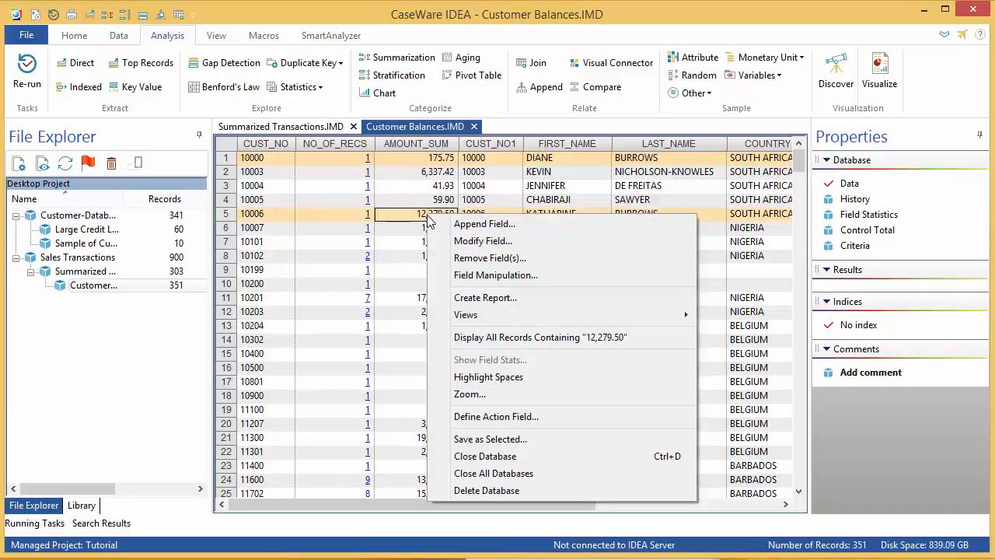
pyautogui.click(476, 338)
pyautogui.moveTo(435, 243); pyautogui.dragTo(327, 245)
pyautogui.write('0.00')
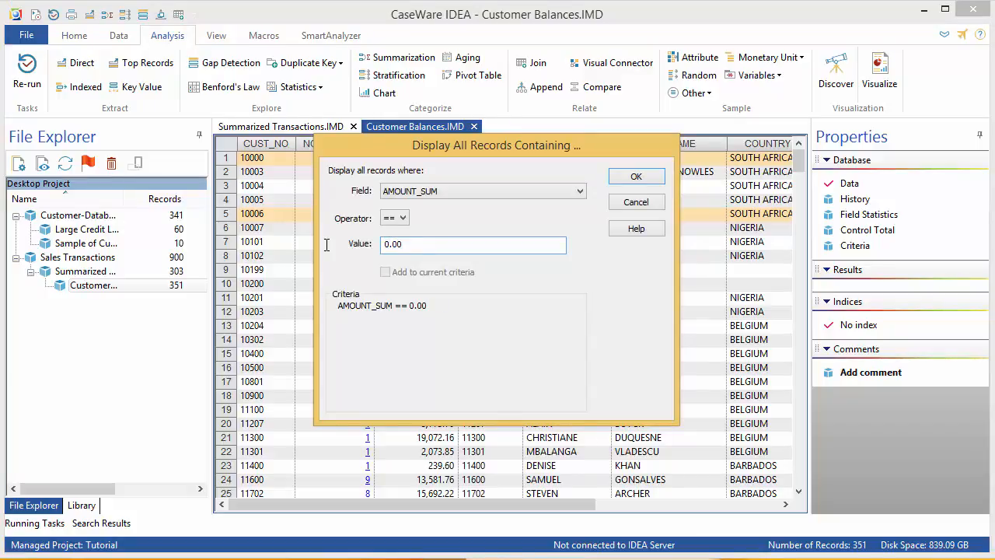
pyautogui.click(636, 180)
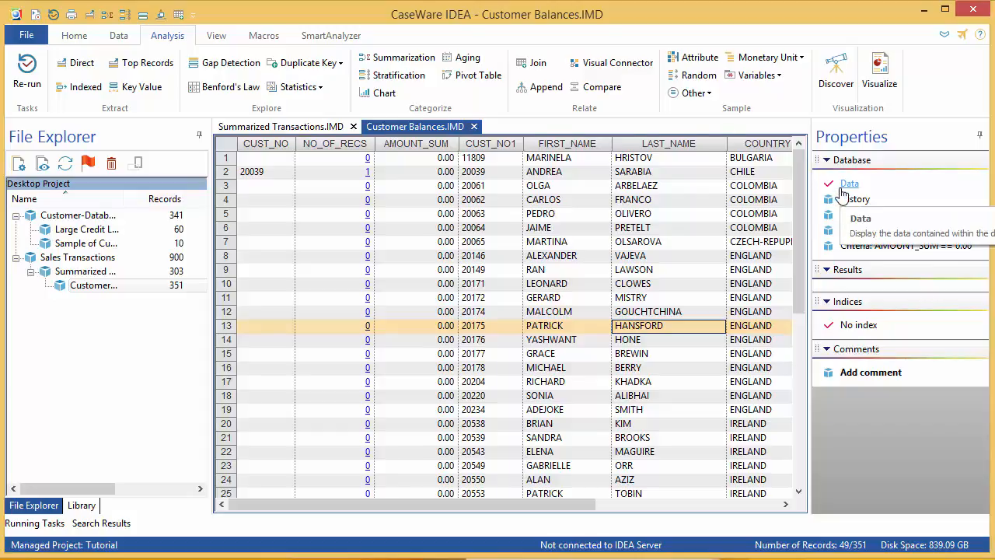
pyautogui.rightClick(852, 250)
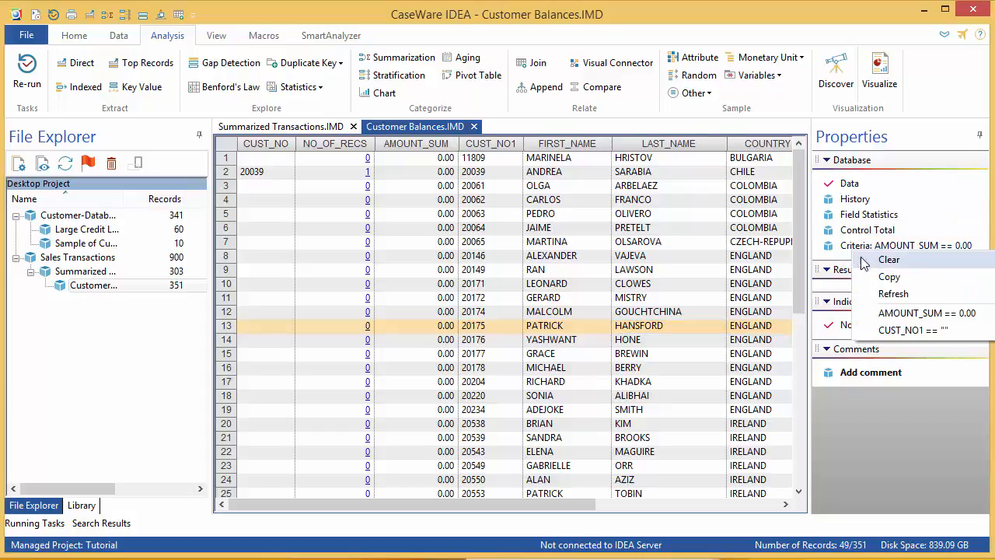
pyautogui.click(868, 271)
pyautogui.rightClick(870, 249)
pyautogui.click(878, 257)
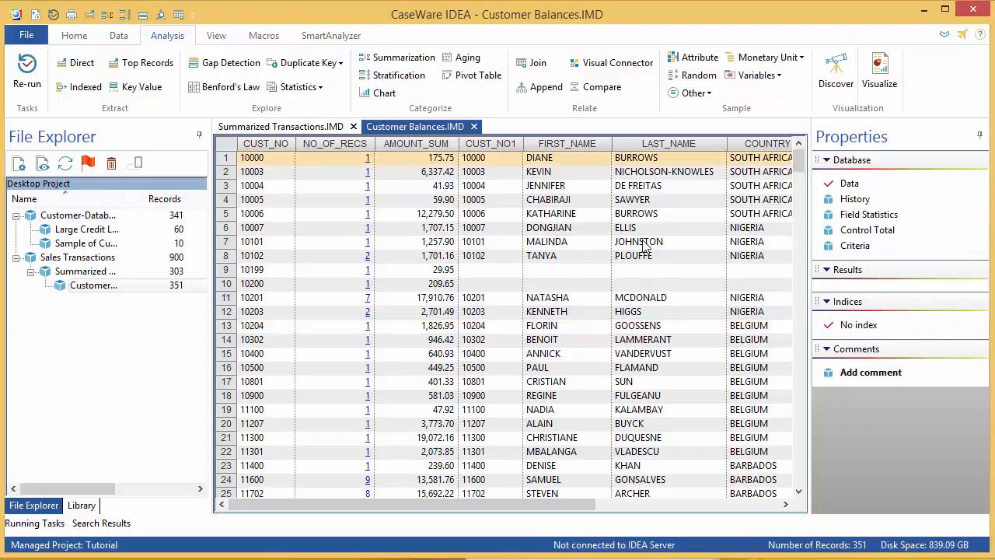
# Start appending a virtual numeric field named NEW_LIMIT with 2 decimals to Customer Balances.
pyautogui.click(117, 37)
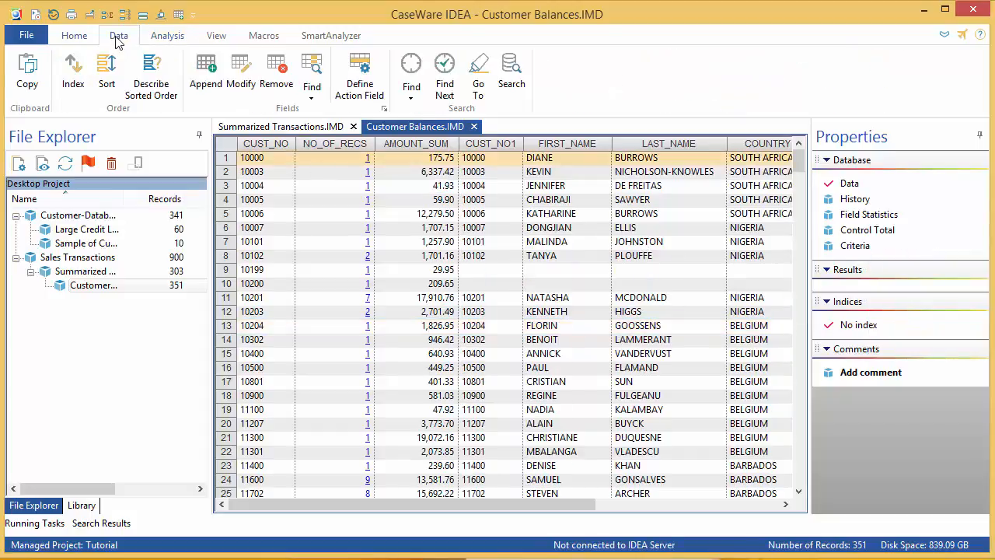
pyautogui.click(209, 77)
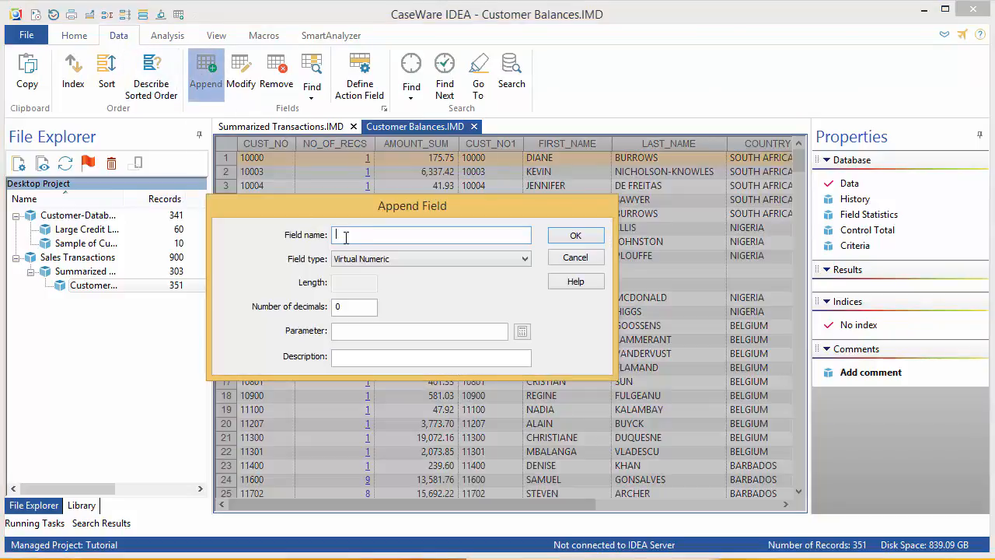
pyautogui.write('NEW LIMIT')
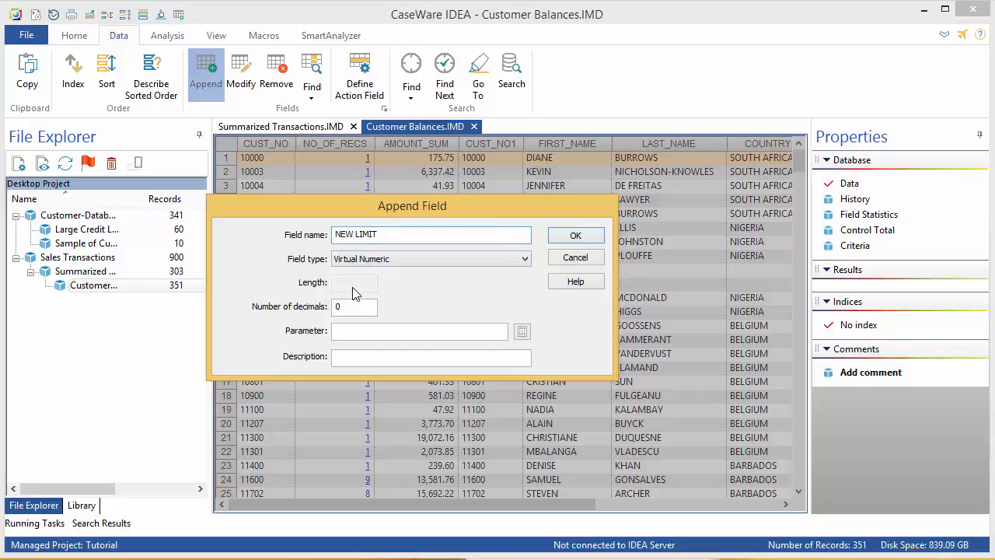
pyautogui.click(351, 306)
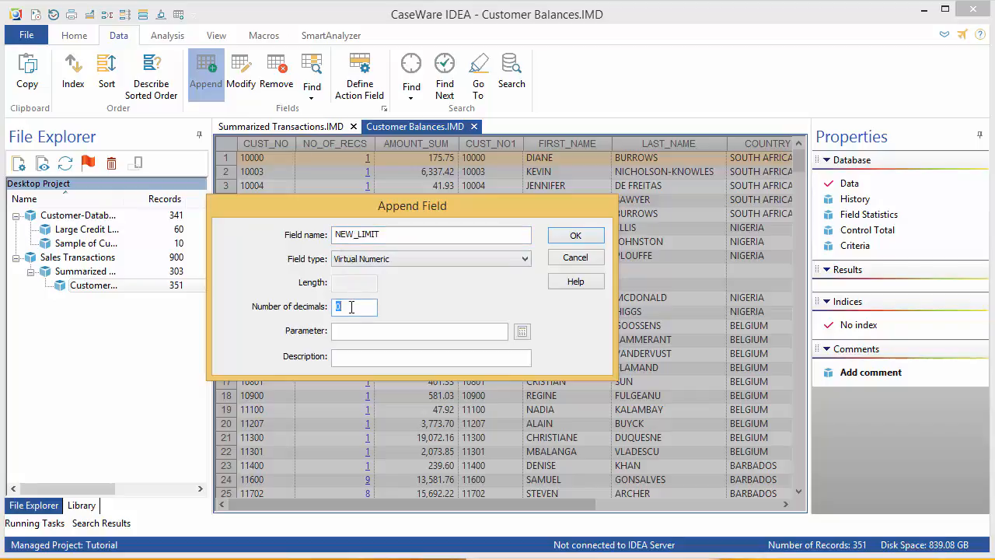
pyautogui.write('2')
# Set the new field's parameter to the equation CREDIT_LIM * 1.1.
pyautogui.click(349, 330)
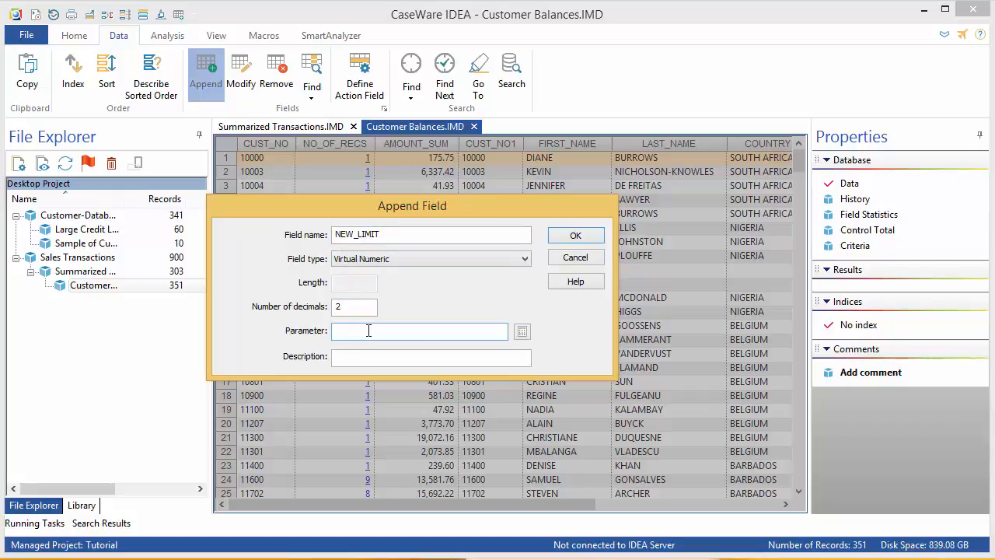
pyautogui.click(522, 332)
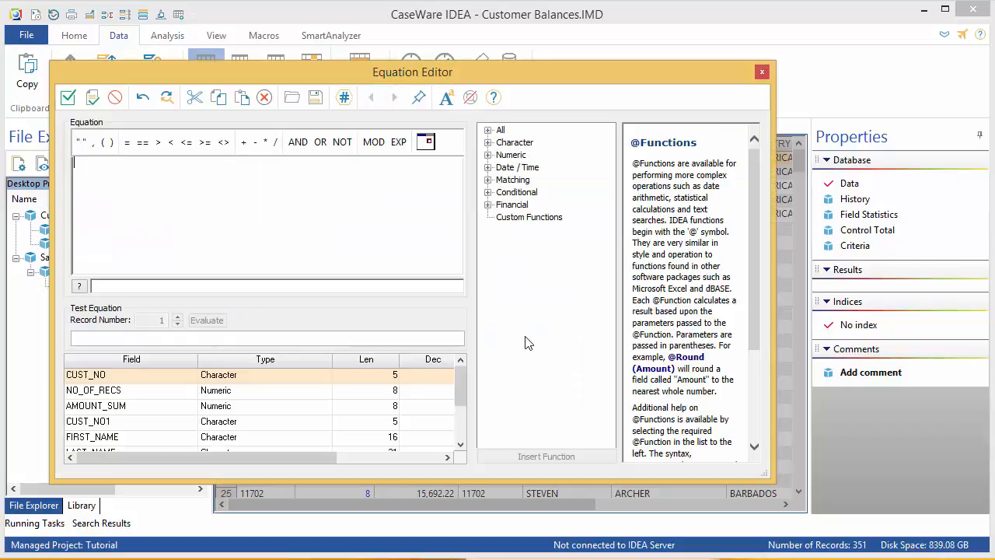
pyautogui.write('CREDIT_LIM')
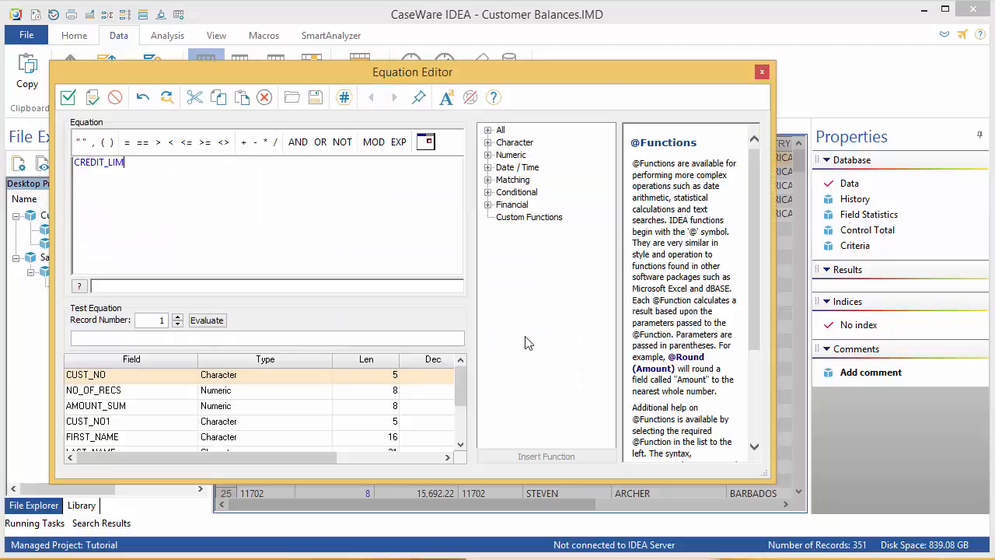
pyautogui.write(' * 1.1')
pyautogui.click(67, 96)
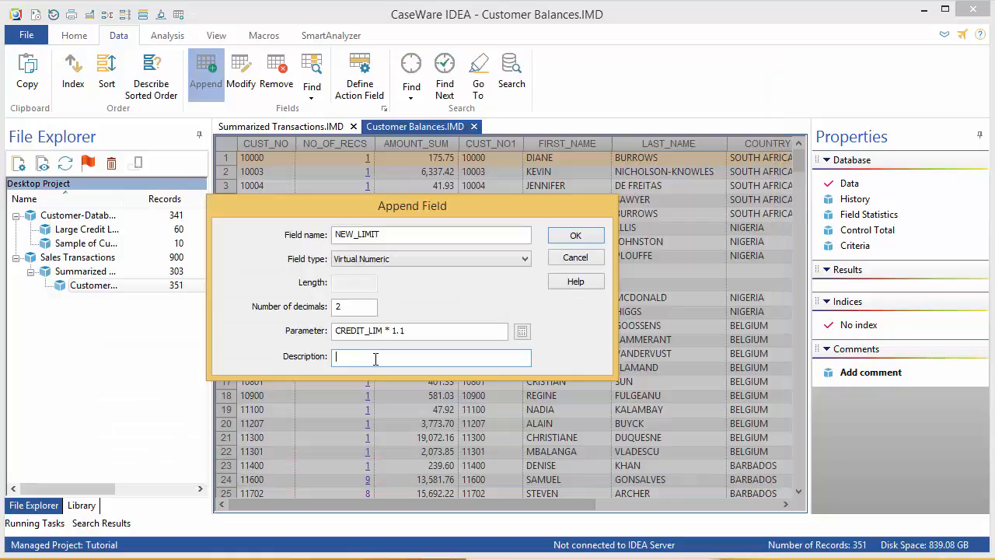
# Describe the field as Updated Credit Limit, append it, and check the NEW_LIMIT values beside CREDIT_LIM.
pyautogui.write('Updated Credit Limit')
pyautogui.click(592, 241)
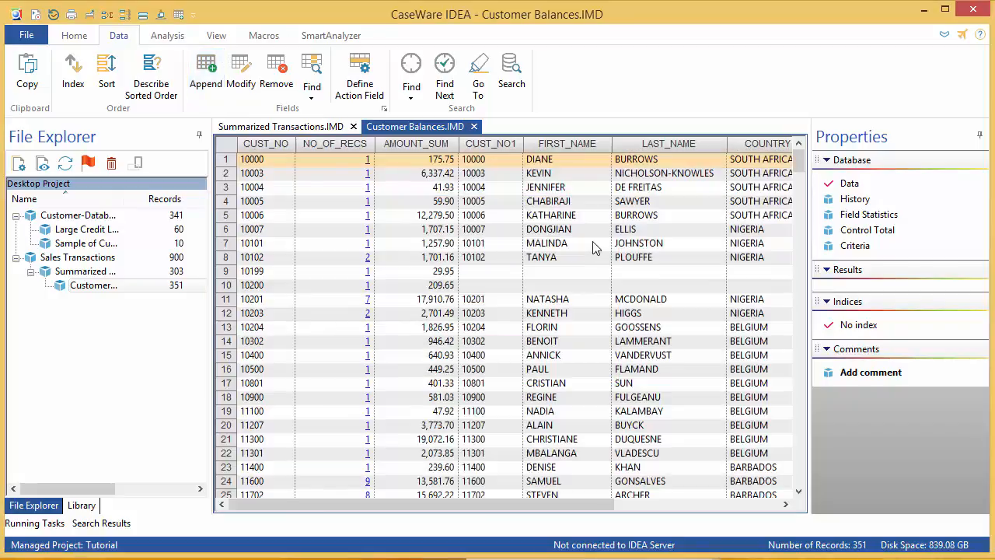
pyautogui.moveTo(451, 504); pyautogui.dragTo(670, 509)
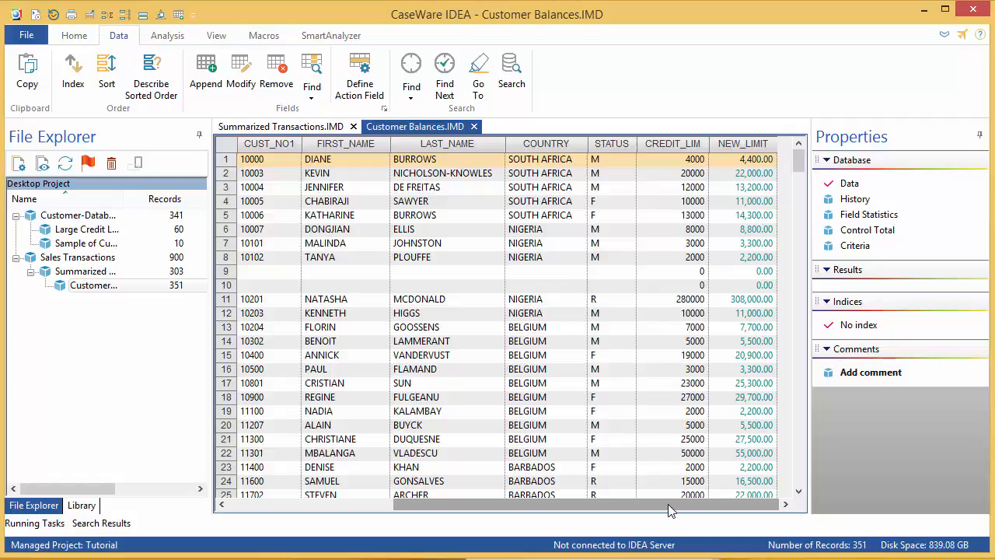
# Start a direct extraction from Customer Balances with the output file named Exceeded Credit Limits.
pyautogui.click(182, 38)
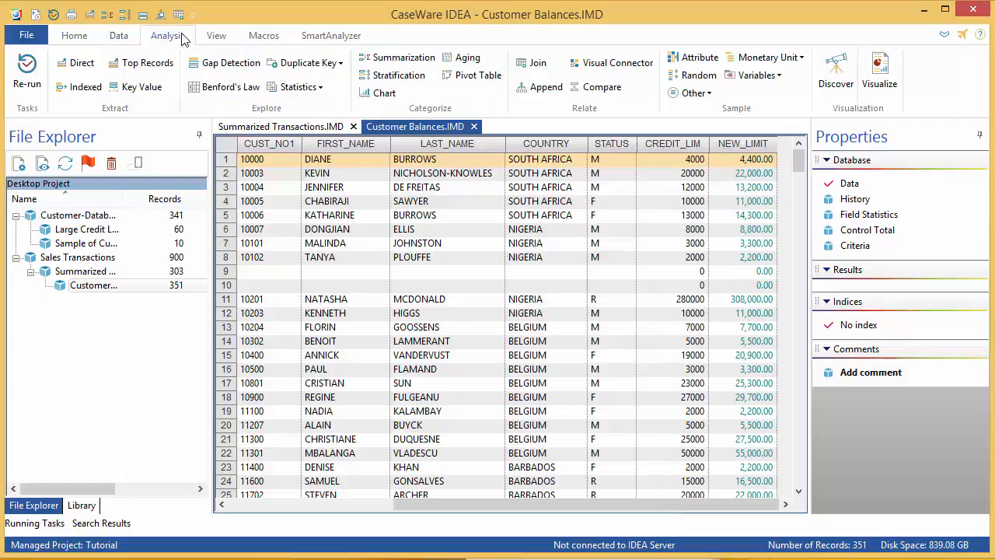
pyautogui.click(78, 66)
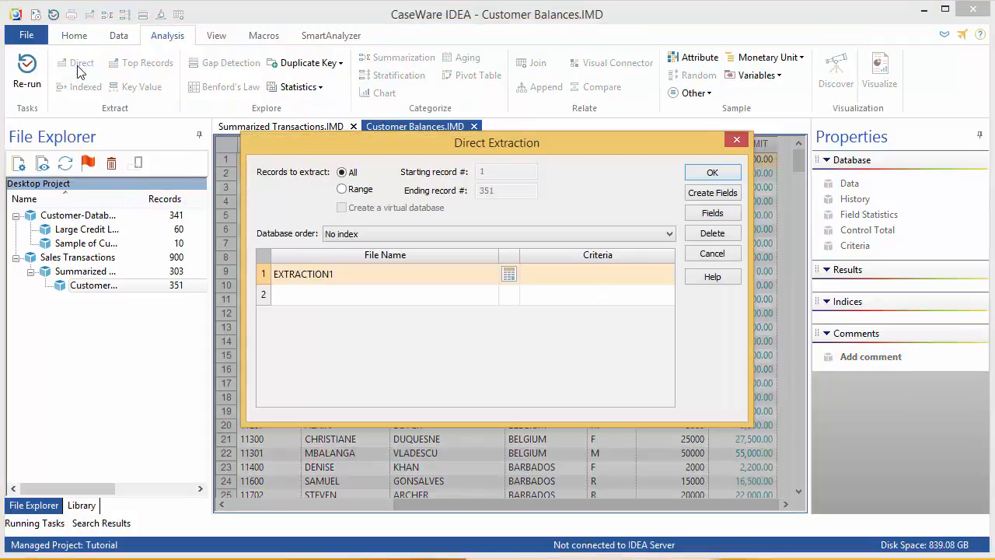
pyautogui.click(349, 275)
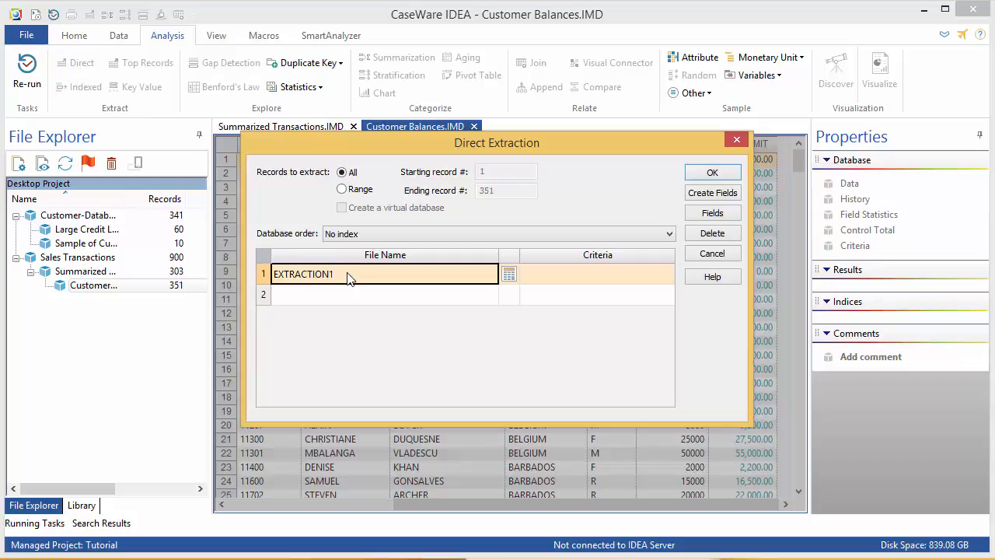
pyautogui.write('Exceeded Cr')
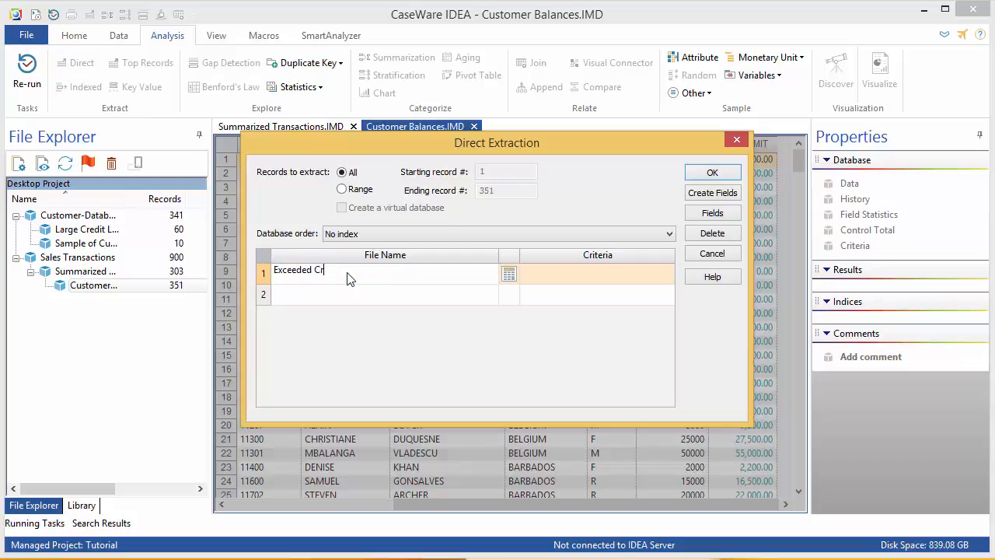
pyautogui.write('edit Limits')
# Set the extraction criteria to AMOUNT_SUM > NEW_LIMIT and run the extraction on all records.
pyautogui.click(509, 276)
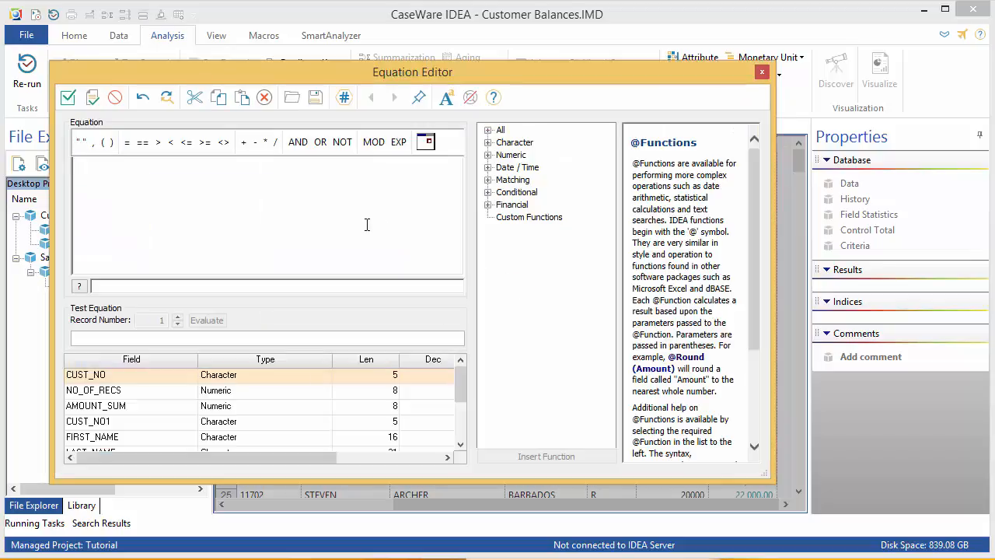
pyautogui.write('AMOUNT_SUM > ')
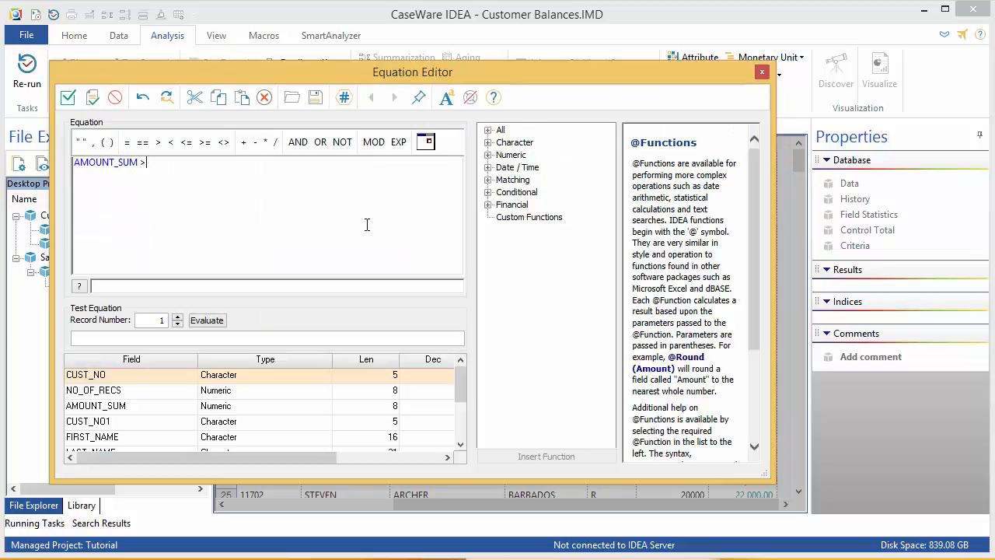
pyautogui.write('NEW_LIMIT')
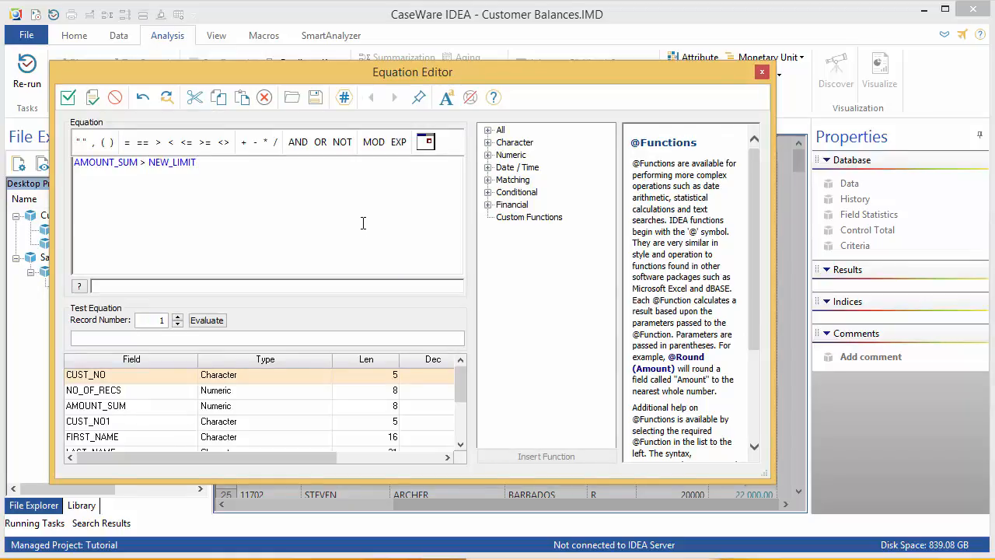
pyautogui.click(67, 97)
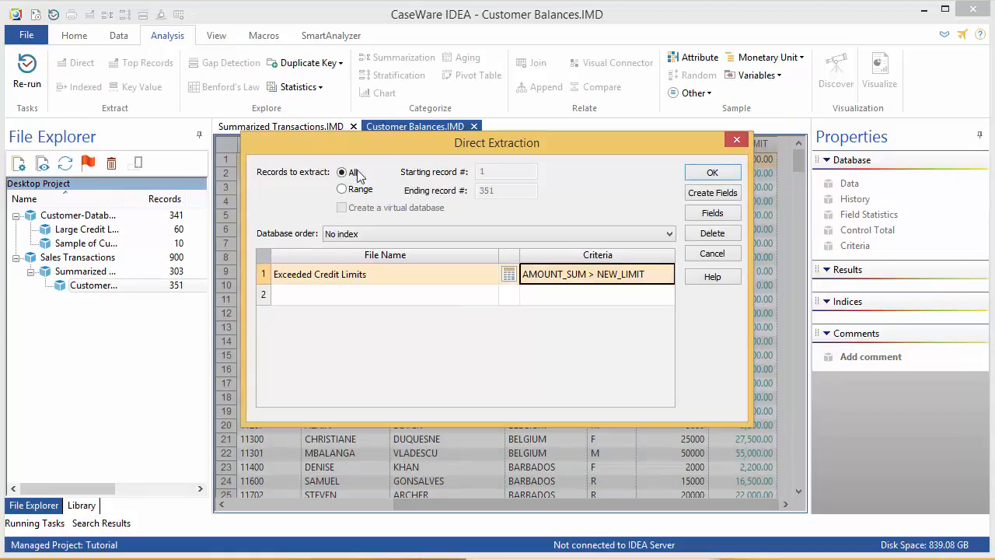
pyautogui.click(713, 173)
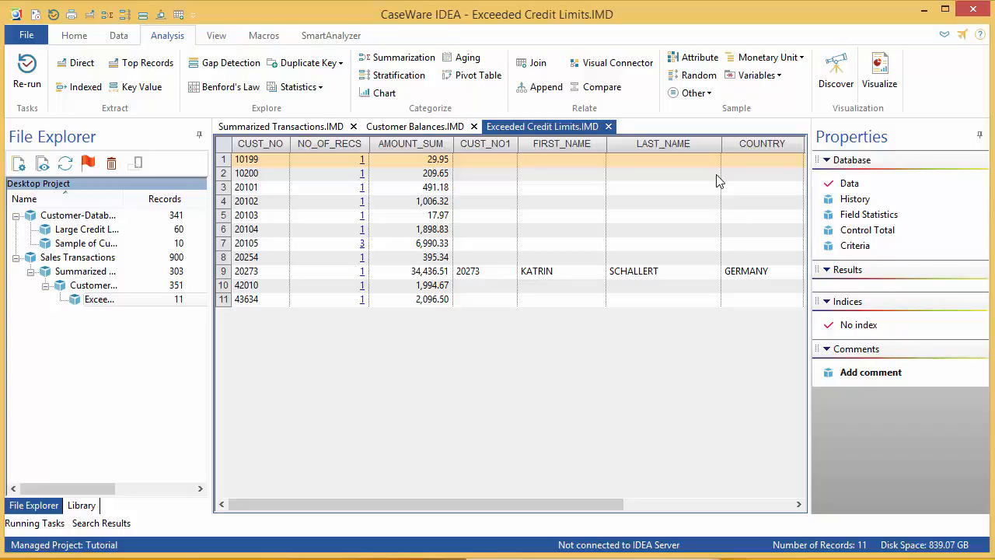
# Close all open databases and open the Sales Transactions database.
pyautogui.rightClick(564, 130)
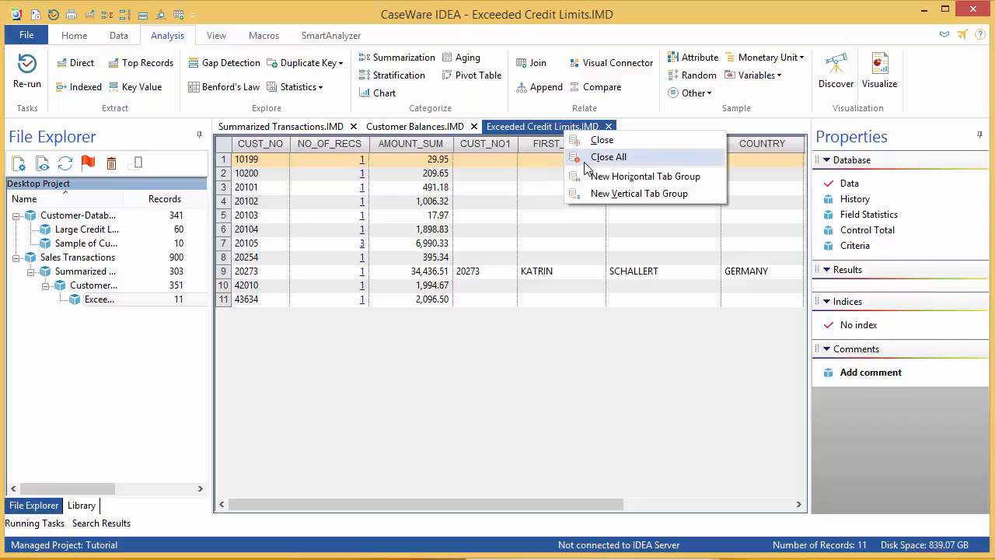
pyautogui.click(586, 161)
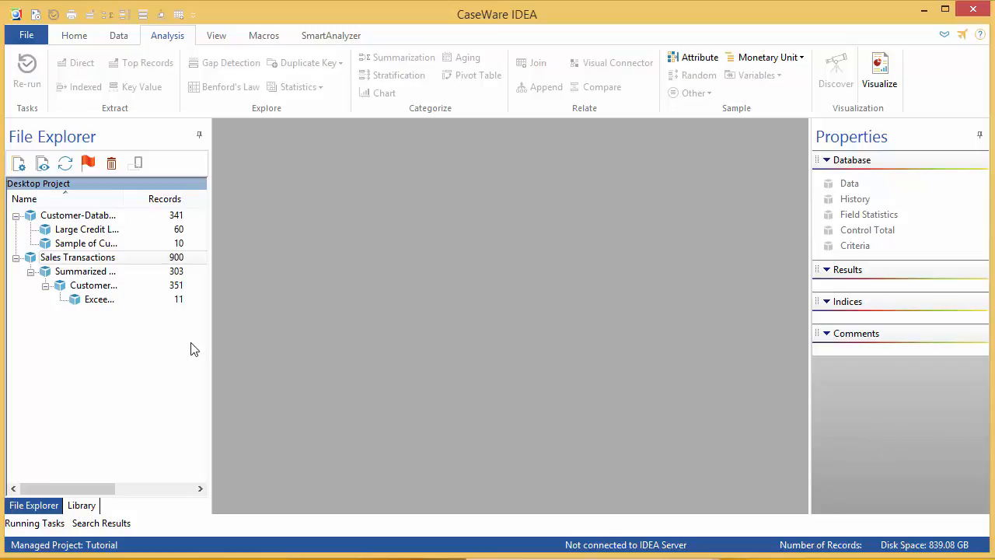
pyautogui.doubleClick(106, 260)
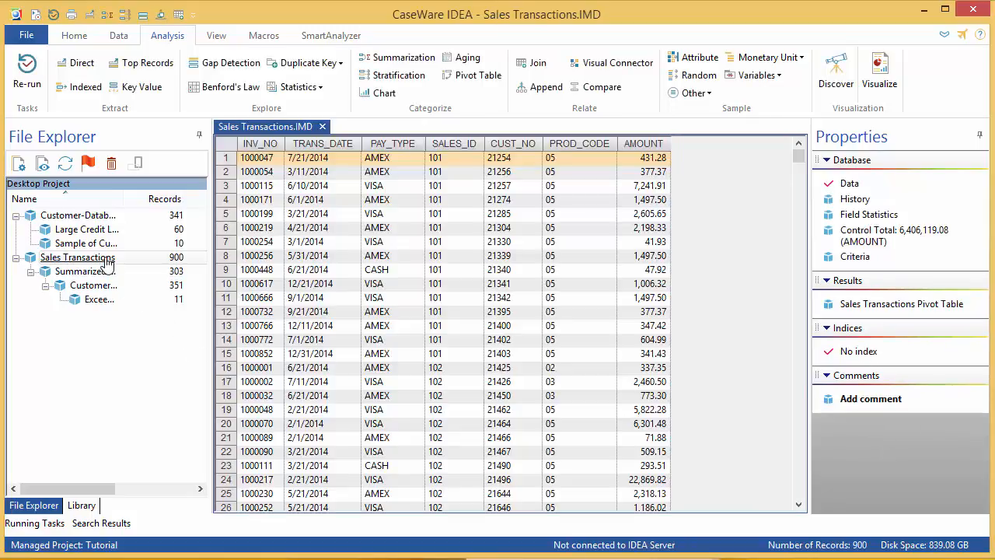
# Start a duplicate key detection on Sales Transactions with INV_NO in ascending order as the key.
pyautogui.click(309, 63)
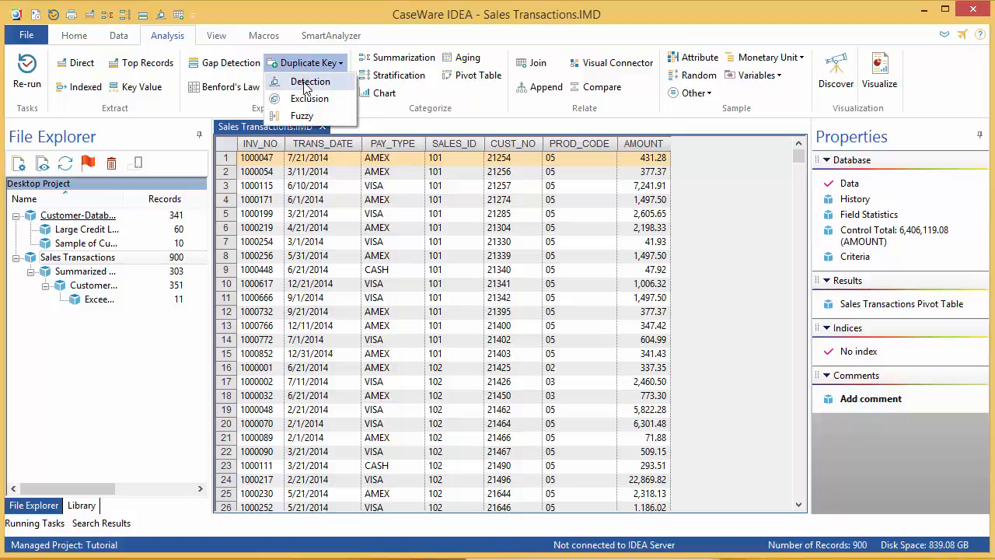
pyautogui.click(305, 84)
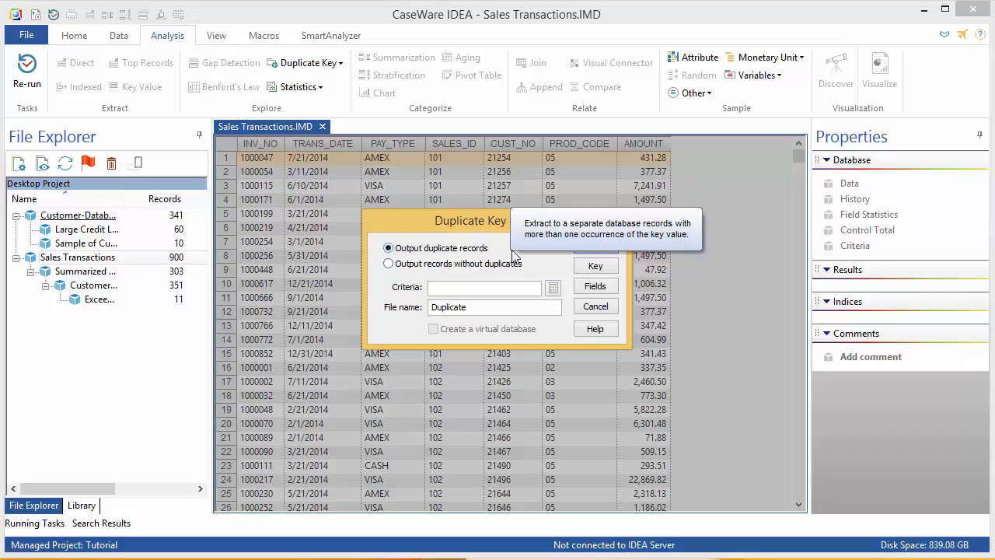
pyautogui.click(597, 268)
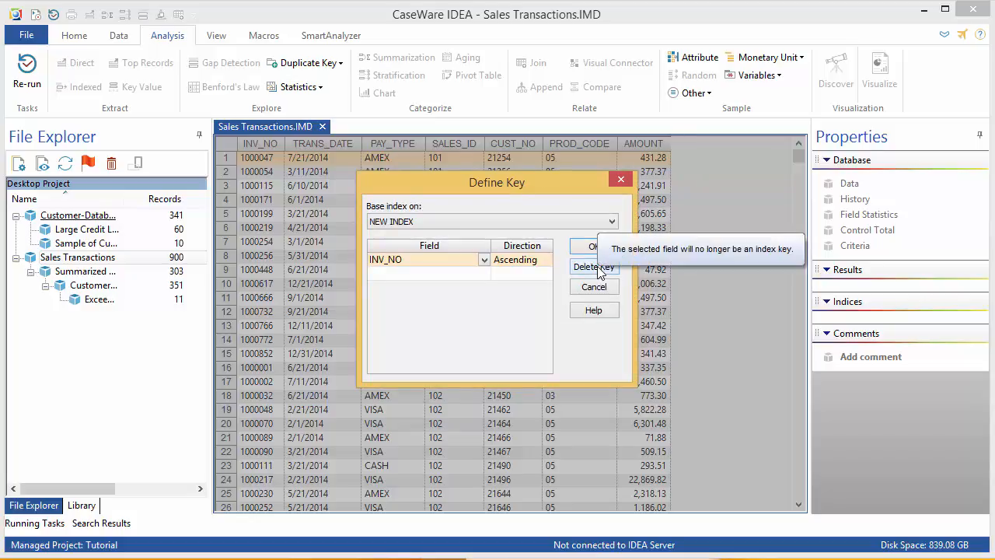
pyautogui.click(484, 260)
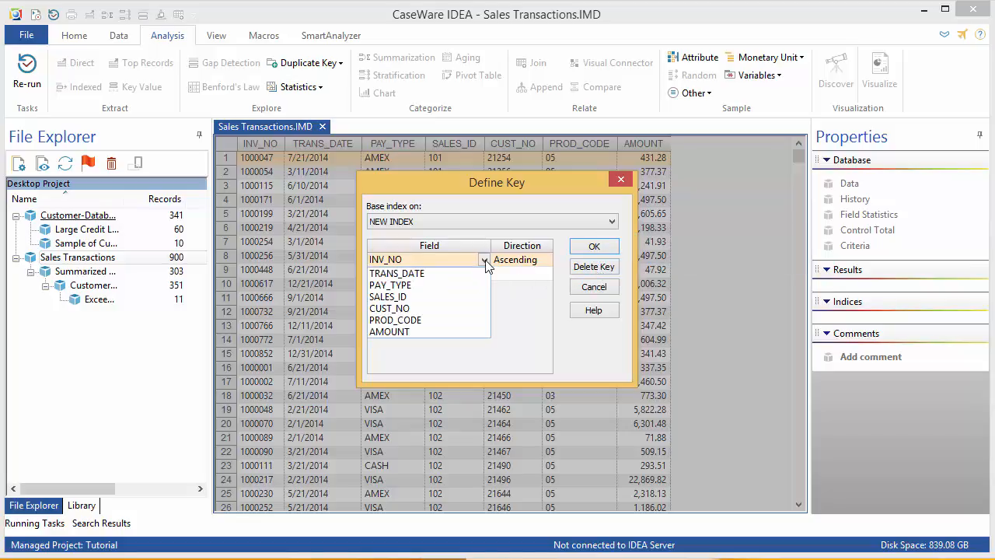
pyautogui.click(460, 264)
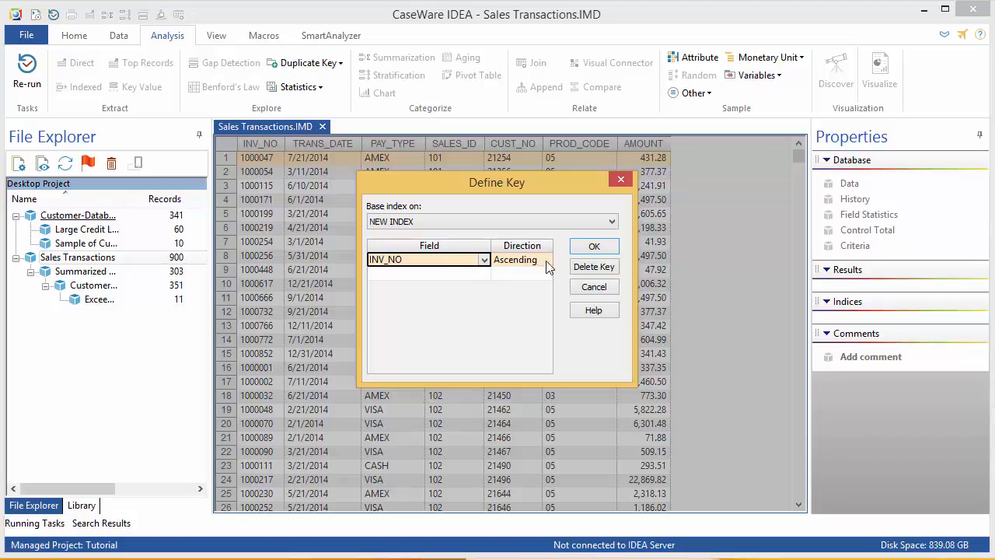
pyautogui.click(591, 248)
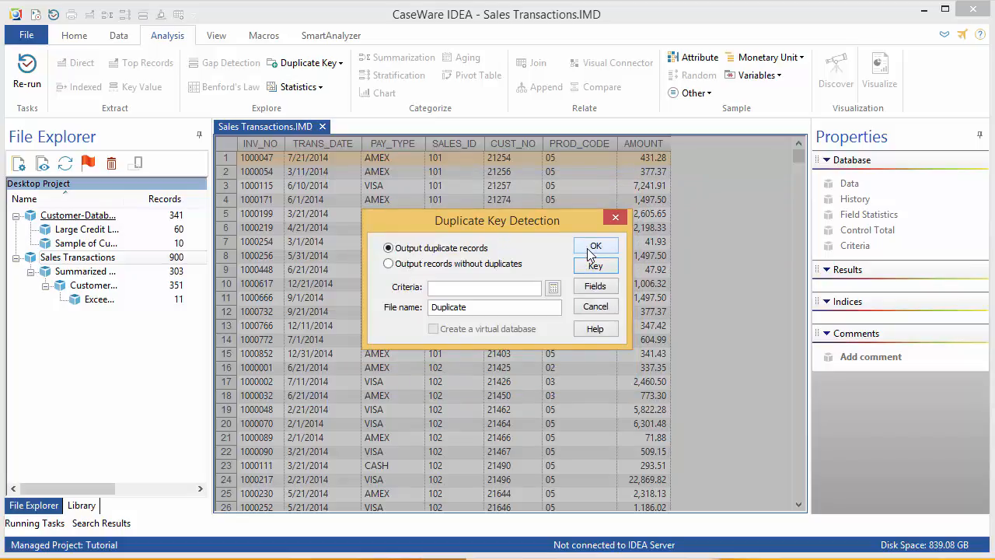
# Keep all fields in the output, name the file Duplicate Invoices, and run the duplicate detection.
pyautogui.click(591, 289)
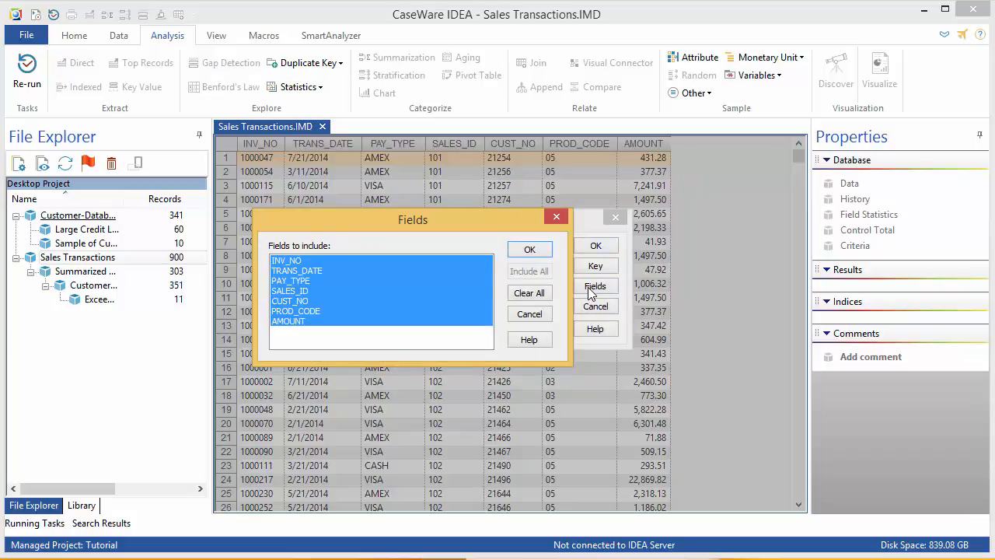
pyautogui.click(529, 249)
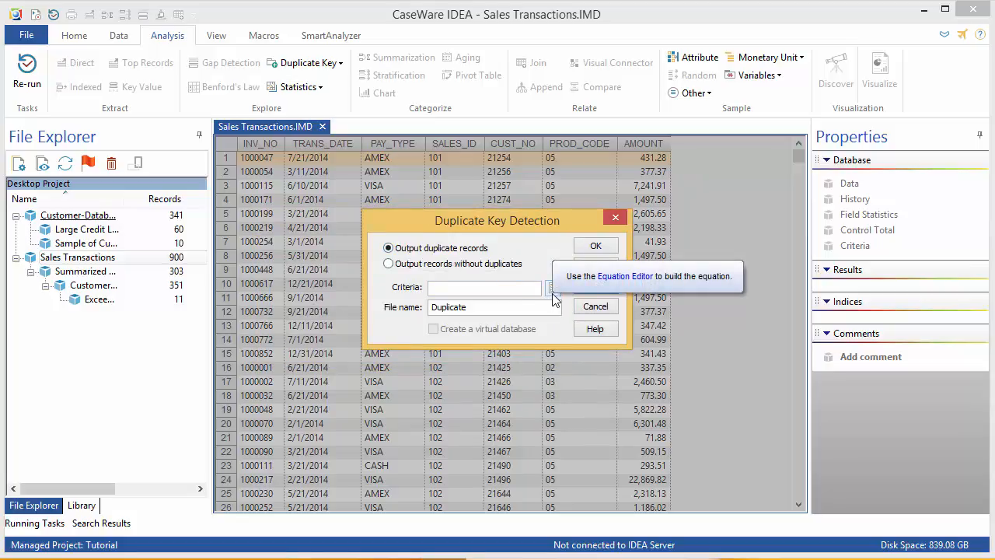
pyautogui.click(520, 308)
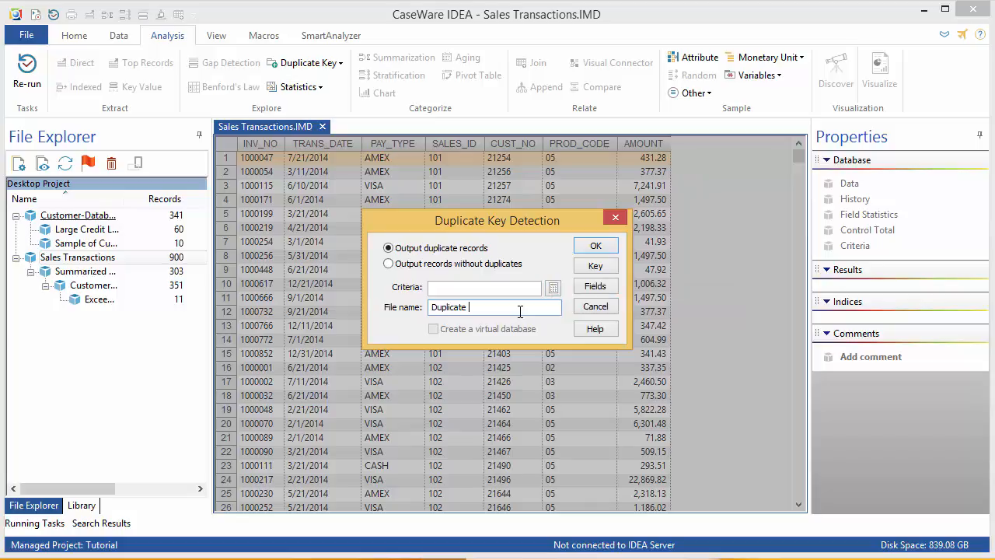
pyautogui.write('Invoices')
pyautogui.click(613, 245)
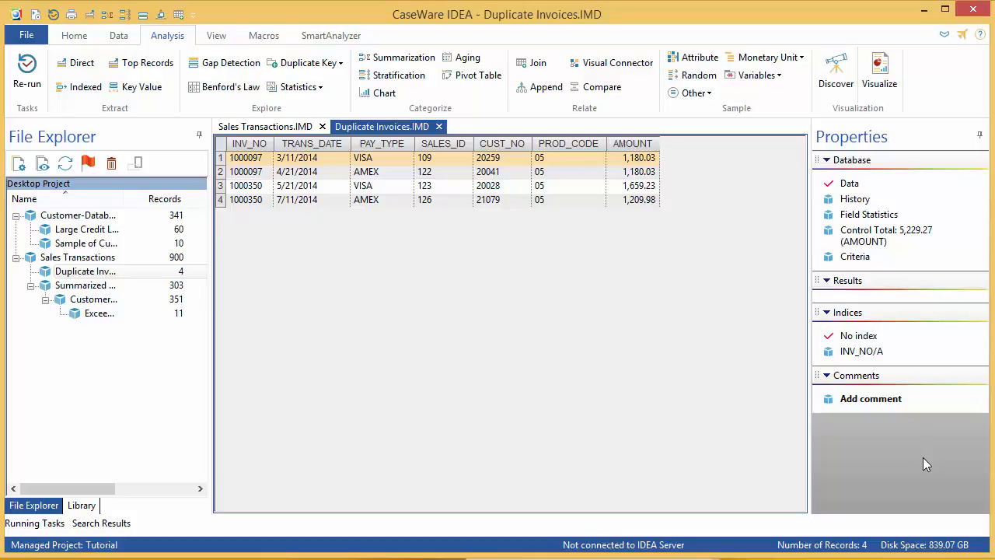
# Run a gap detection on INV_NO in Sales Transactions, naming the result Missing Invoice Numbers.
pyautogui.click(284, 130)
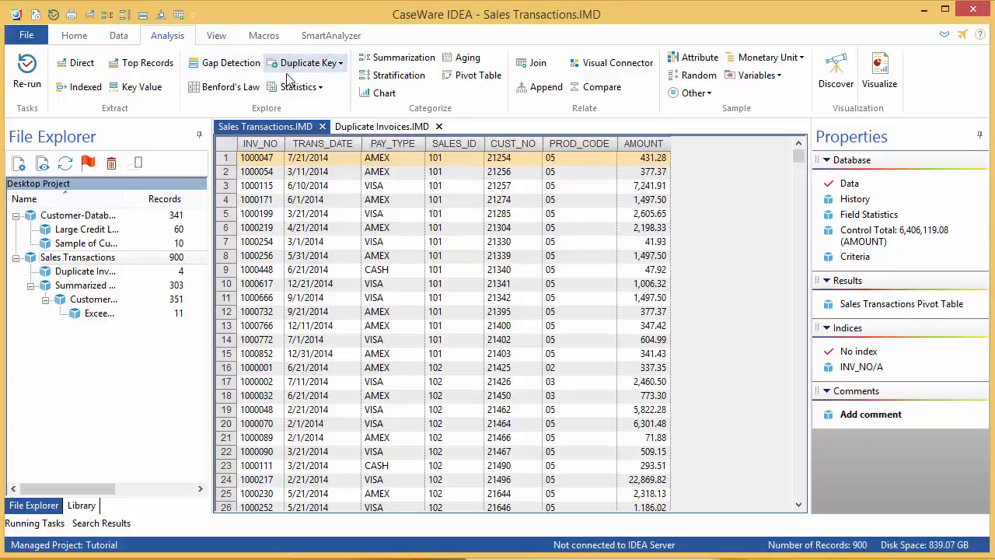
pyautogui.click(244, 67)
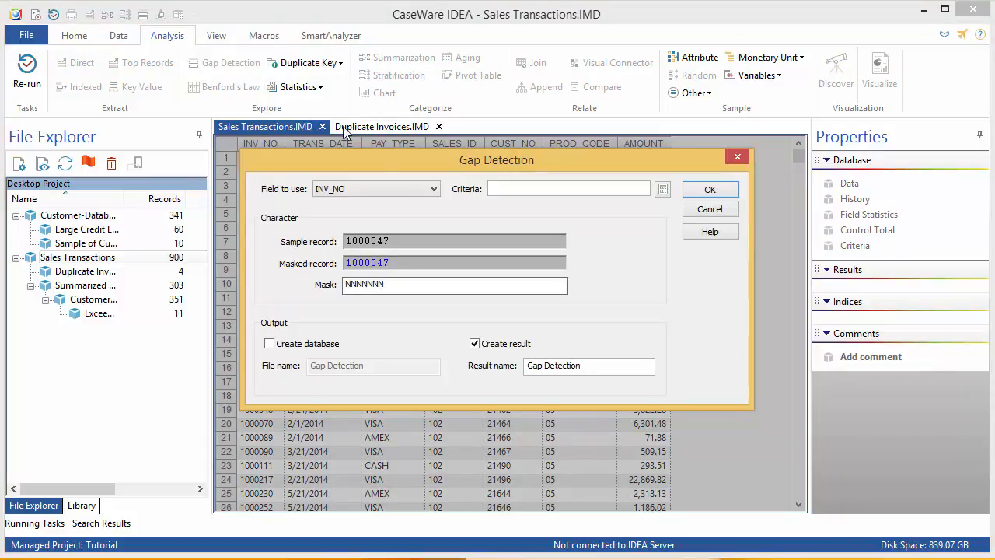
pyautogui.click(433, 189)
pyautogui.click(427, 202)
pyautogui.moveTo(594, 370); pyautogui.dragTo(476, 369)
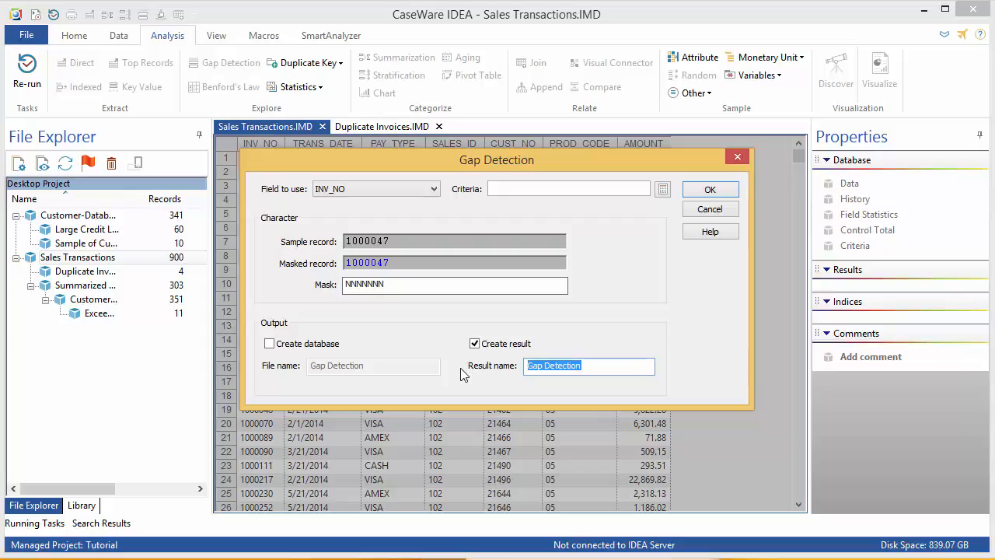
pyautogui.write('Missing Invoi')
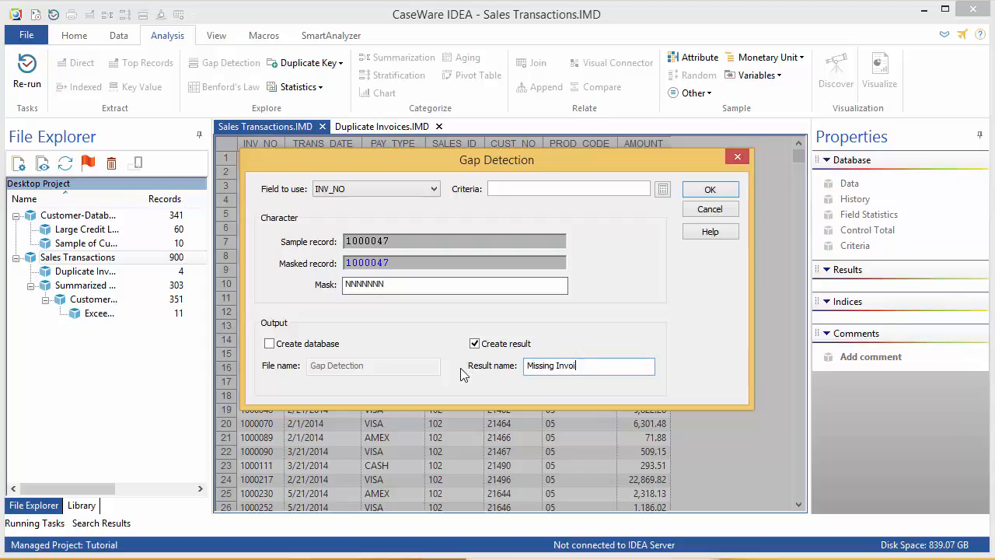
pyautogui.write('ce Numbers')
pyautogui.click(697, 196)
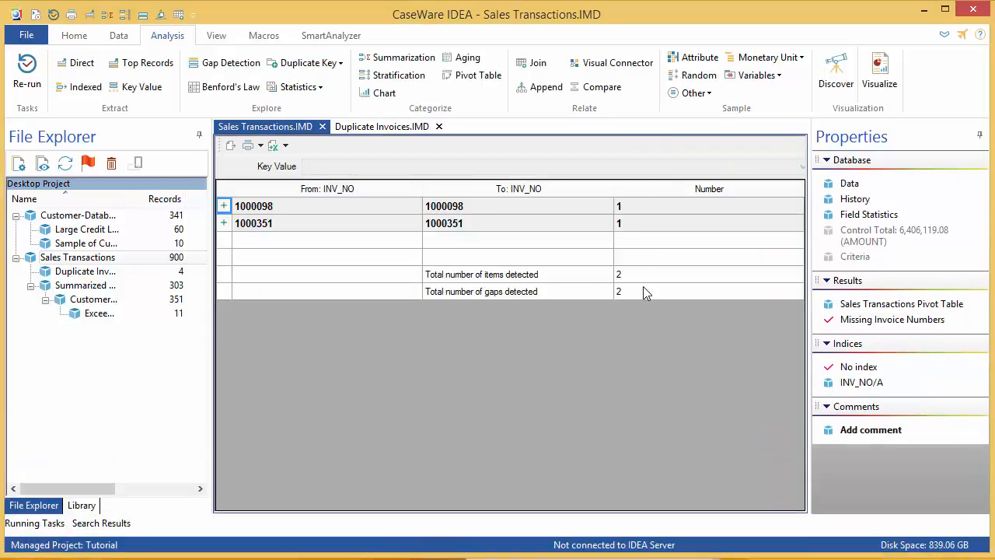
# Expand both detected invoice gaps to examine the missing numbers, and return to the Sales Transactions data.
pyautogui.click(224, 206)
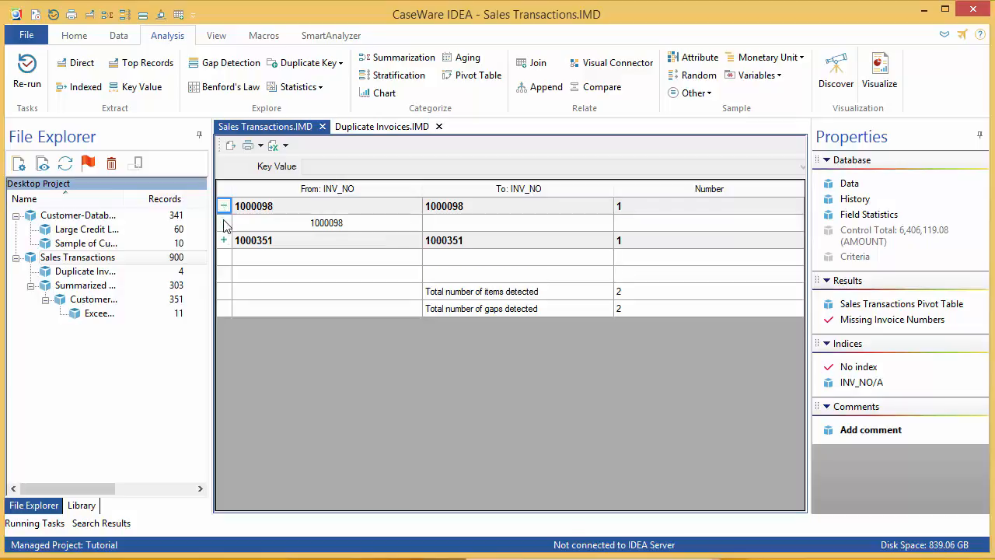
pyautogui.click(223, 240)
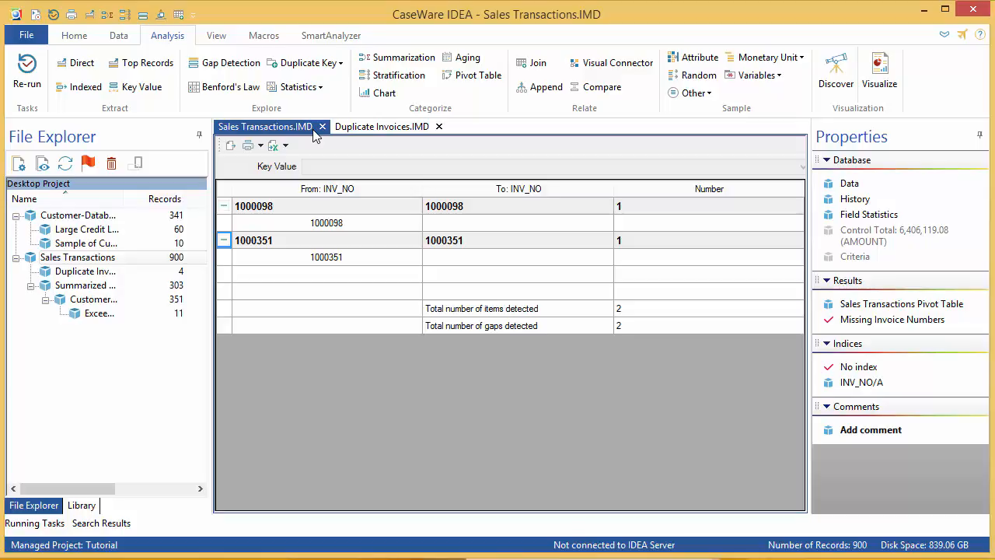
pyautogui.click(850, 187)
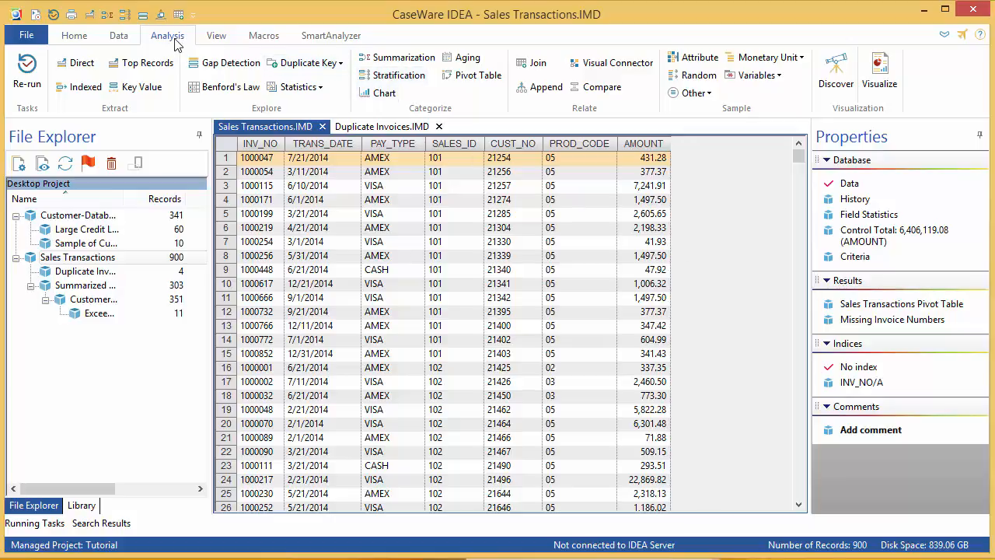
# Start a key value extraction on Sales Transactions with a new key of PAY_TYPE and PROD_CODE, both ascending.
pyautogui.click(150, 89)
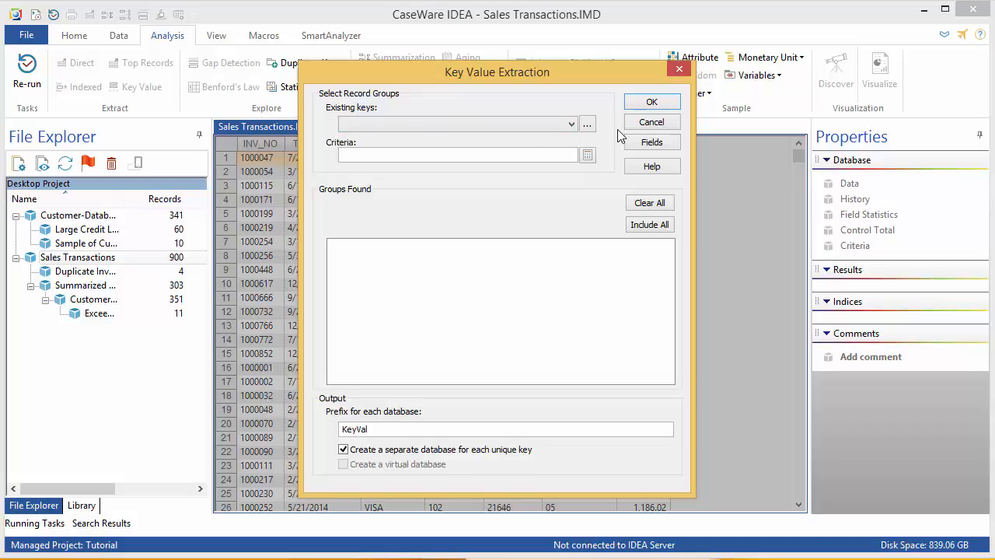
pyautogui.click(589, 125)
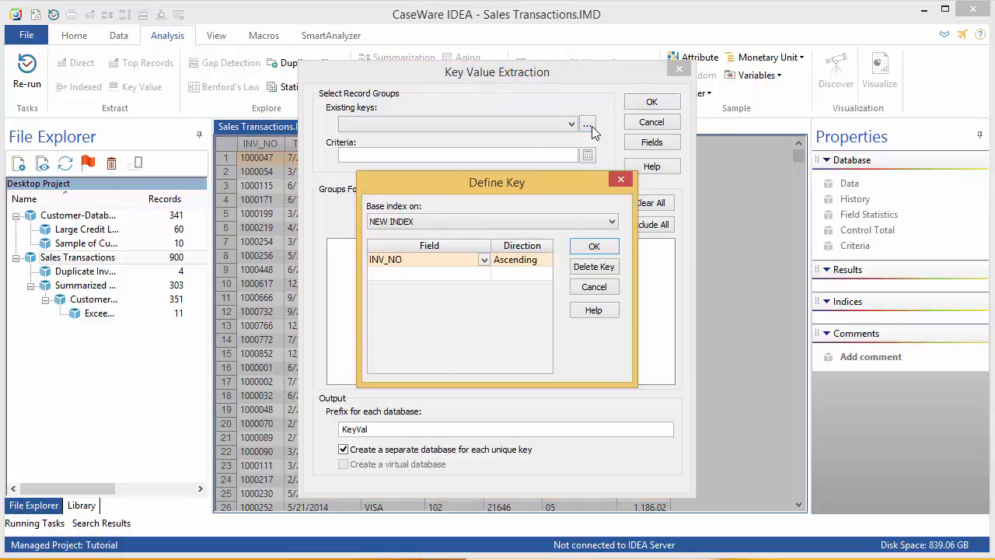
pyautogui.click(467, 262)
pyautogui.click(484, 260)
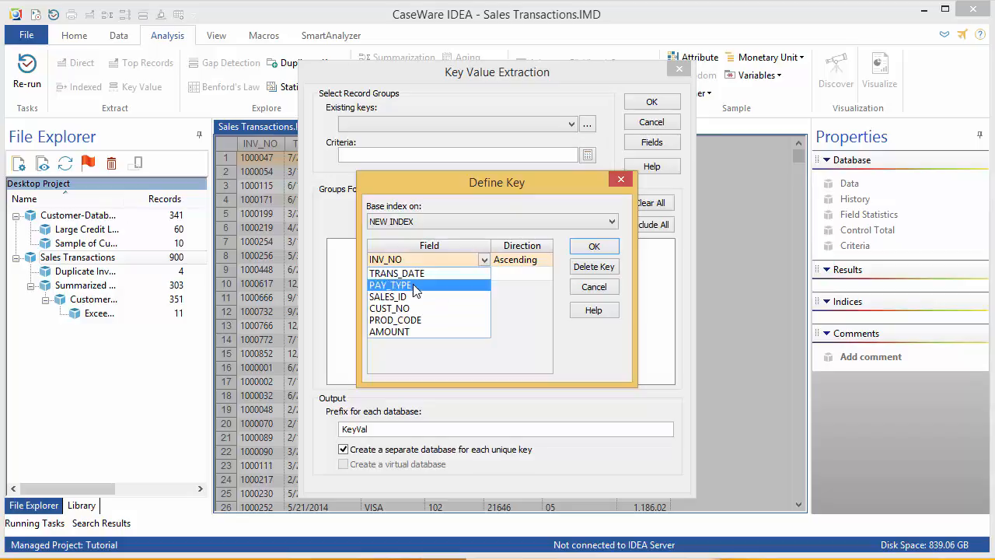
pyautogui.click(413, 284)
pyautogui.click(483, 274)
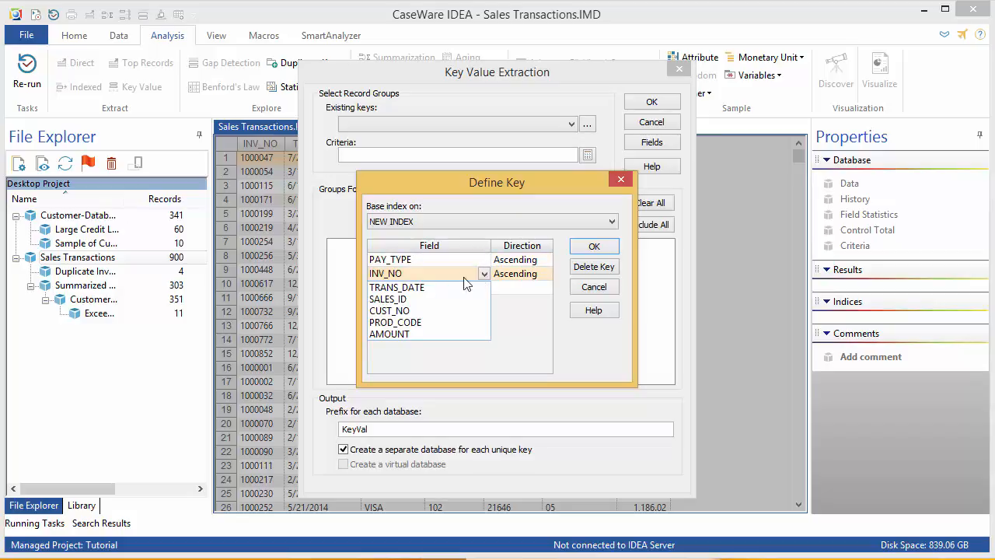
pyautogui.click(392, 322)
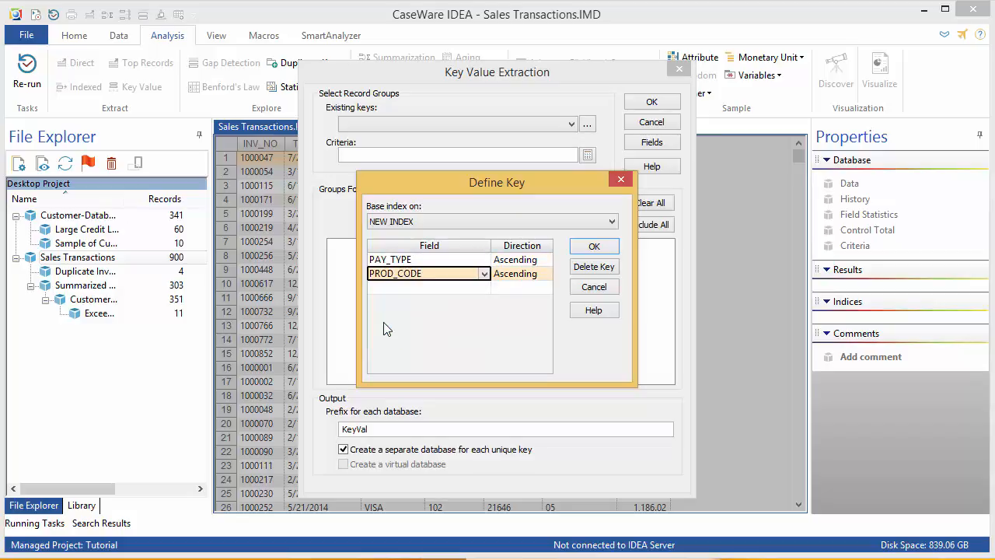
pyautogui.click(594, 247)
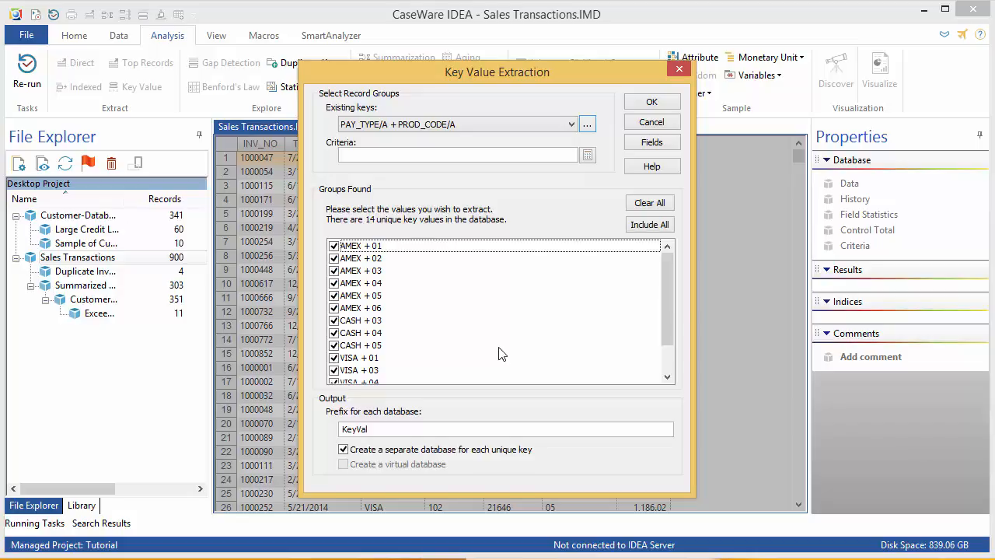
# Select only the VISA + 05 and VISA + 06 groups and extract each into a separate database.
pyautogui.click(649, 204)
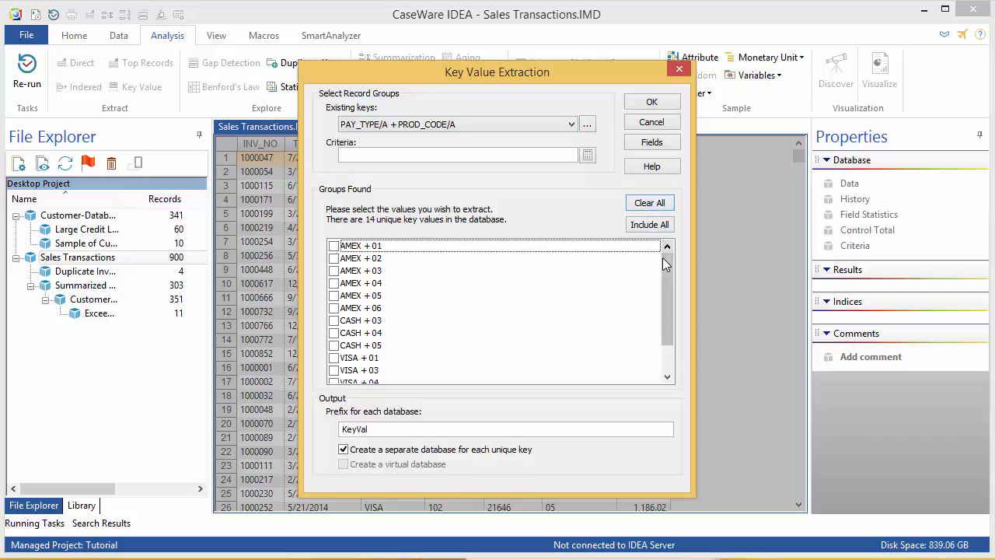
pyautogui.moveTo(662, 257); pyautogui.dragTo(664, 283)
pyautogui.click(334, 357)
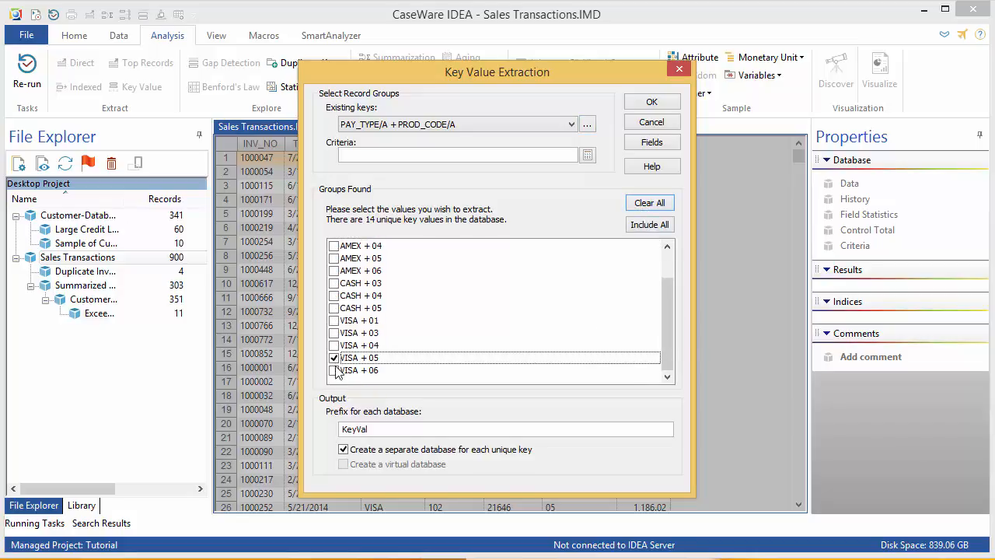
pyautogui.click(334, 370)
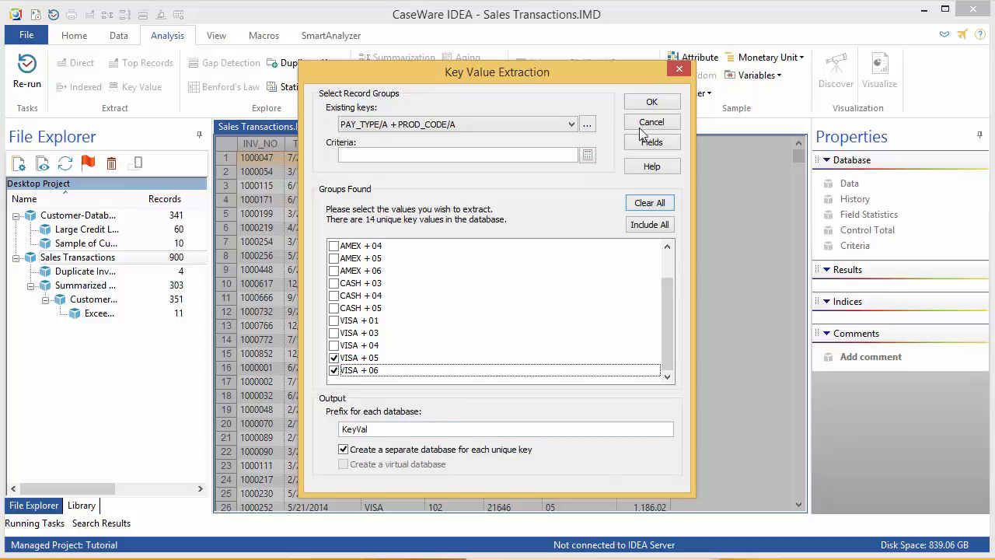
pyautogui.click(657, 103)
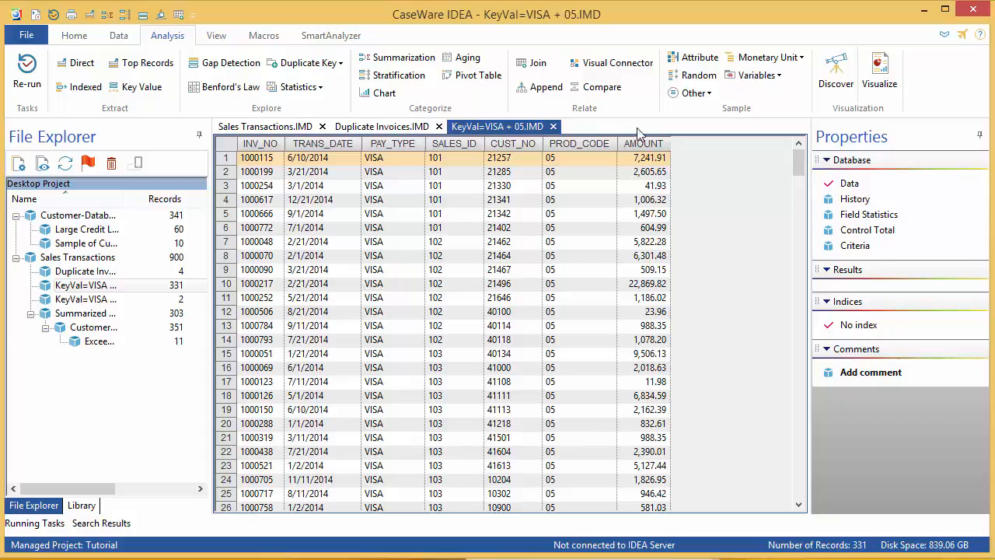
# Close the extracted VISA + 05 database and rename it as Visa Payment for Product Code 05.
pyautogui.click(554, 127)
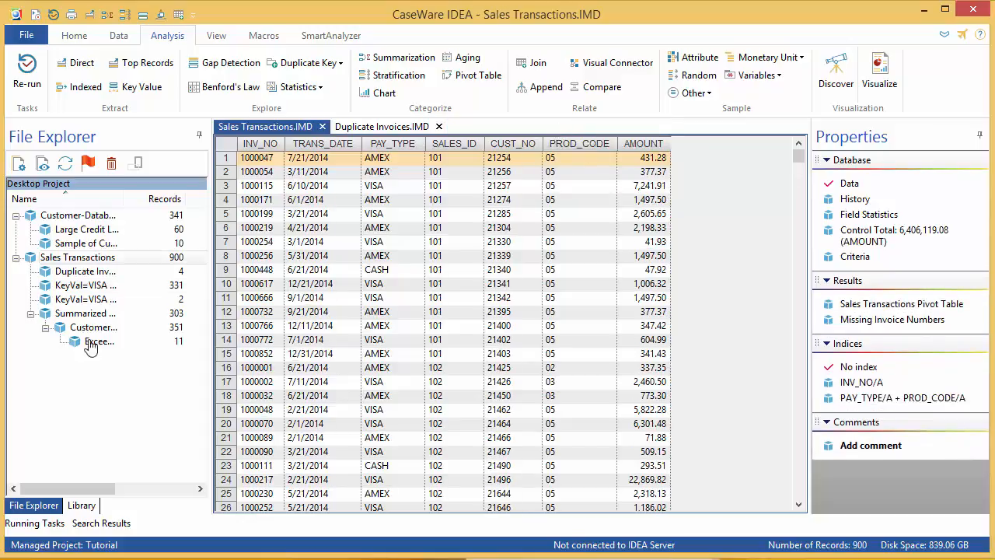
pyautogui.rightClick(87, 286)
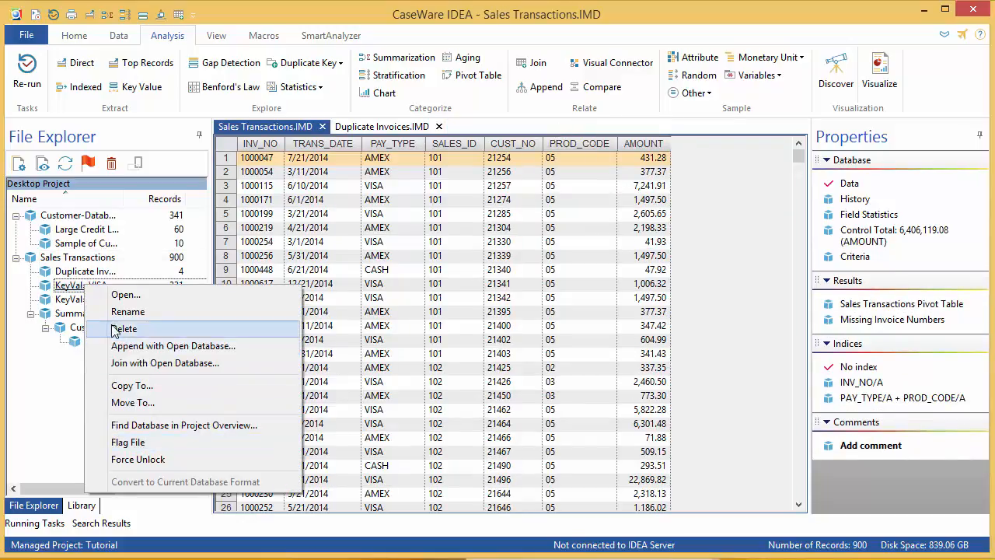
pyautogui.click(126, 312)
pyautogui.write('Vi')
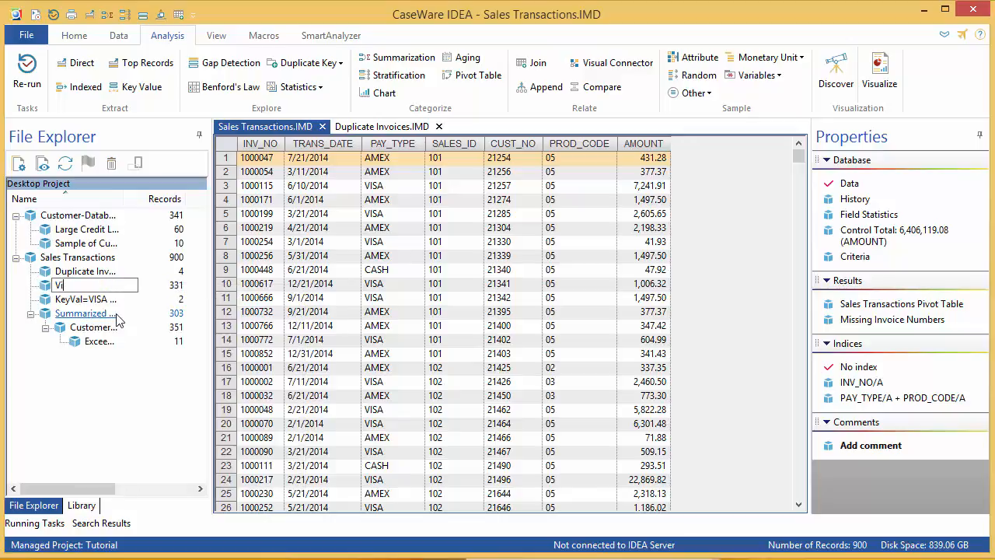
pyautogui.write('sa Payment for Produ')
pyautogui.write('ct Code')
pyautogui.write(' 05')
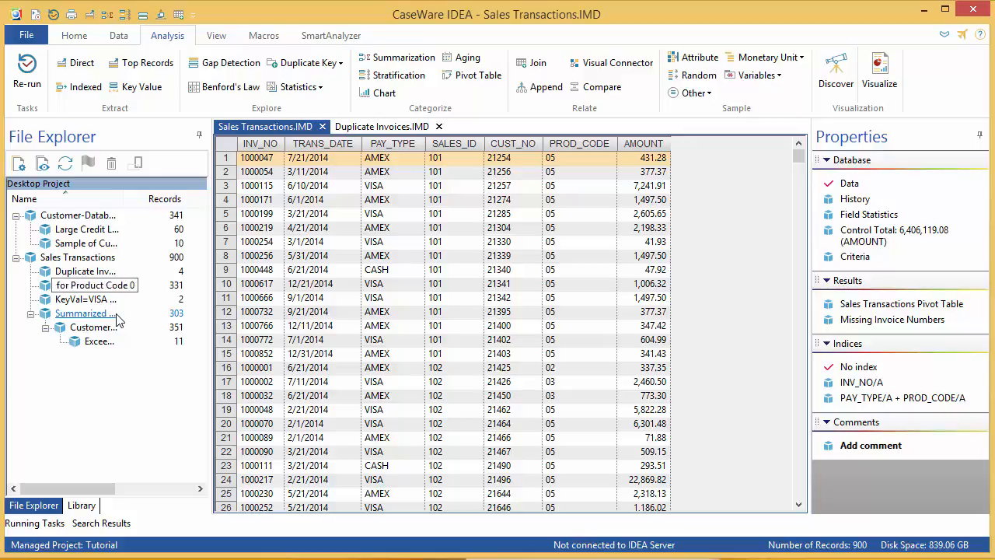